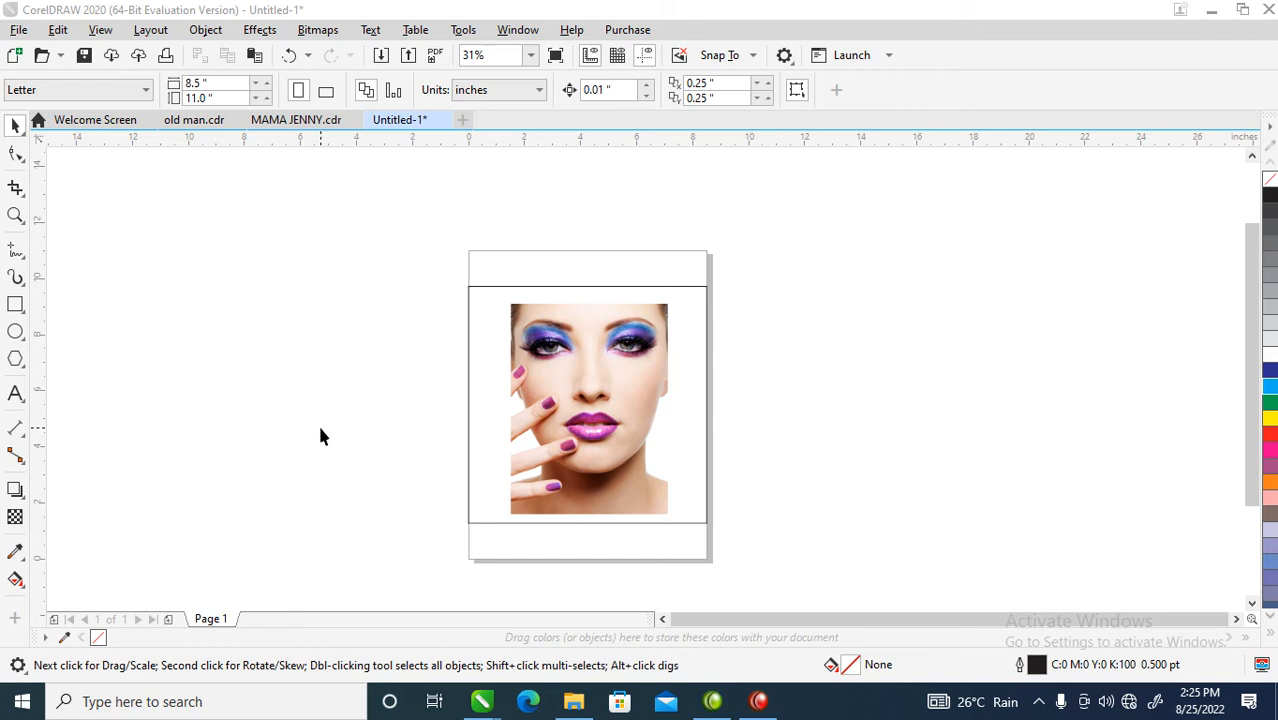
Step: Move the portrait onto the canvas right of the page and select the page's rectangle
drag(593, 379, 876, 381)
key(z)
drag(365, 214, 1021, 534)
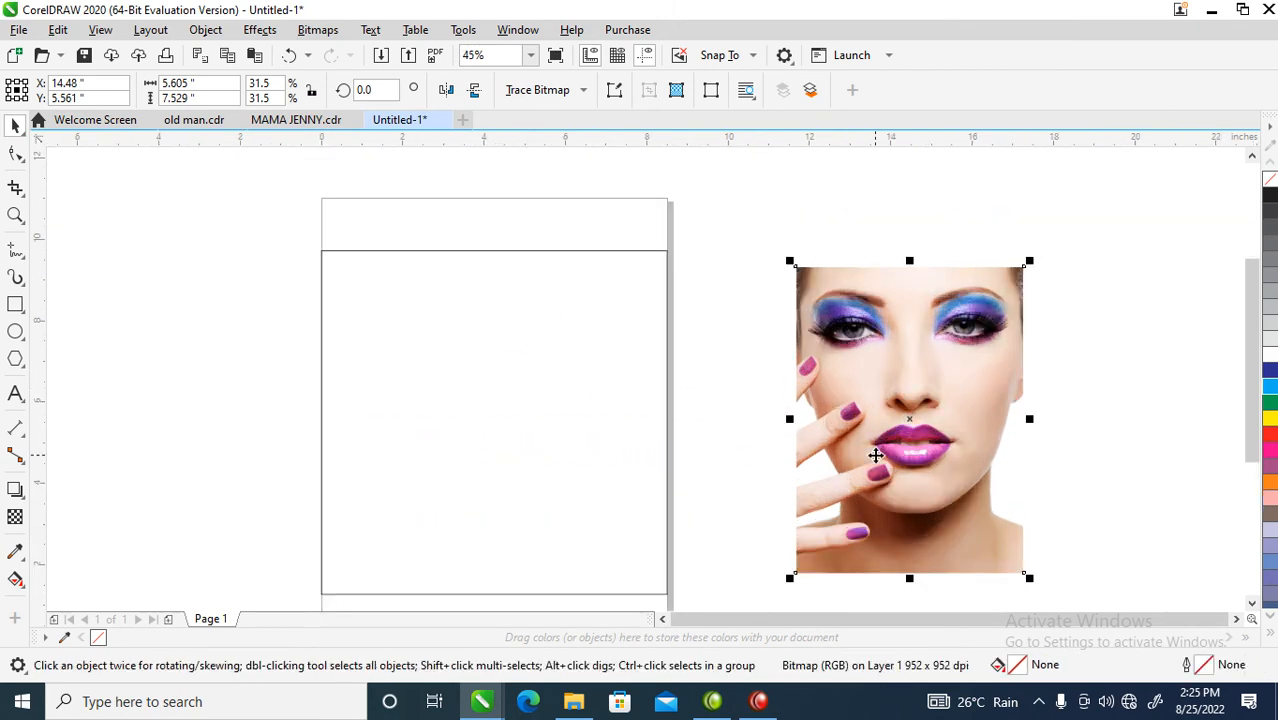
click(265, 271)
click(543, 338)
Step: Delete the selected rectangle and add a page-sized rectangle in its place
key(Delete)
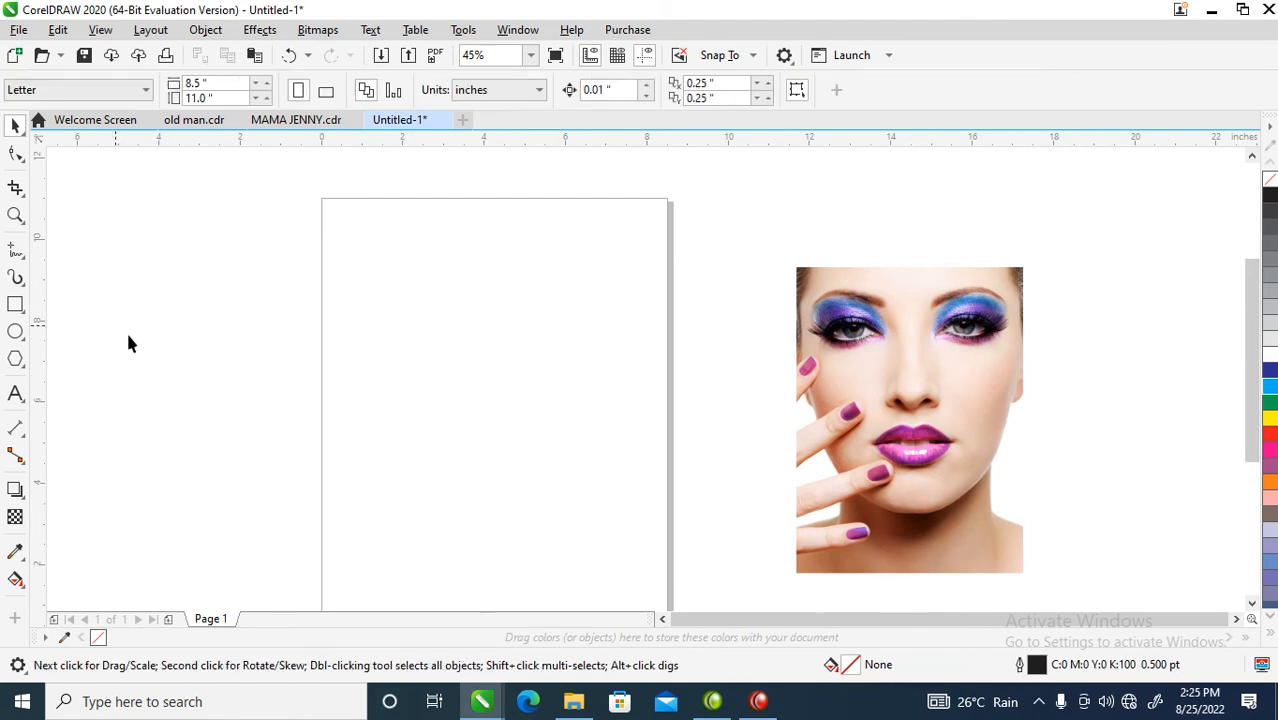
double_click(16, 306)
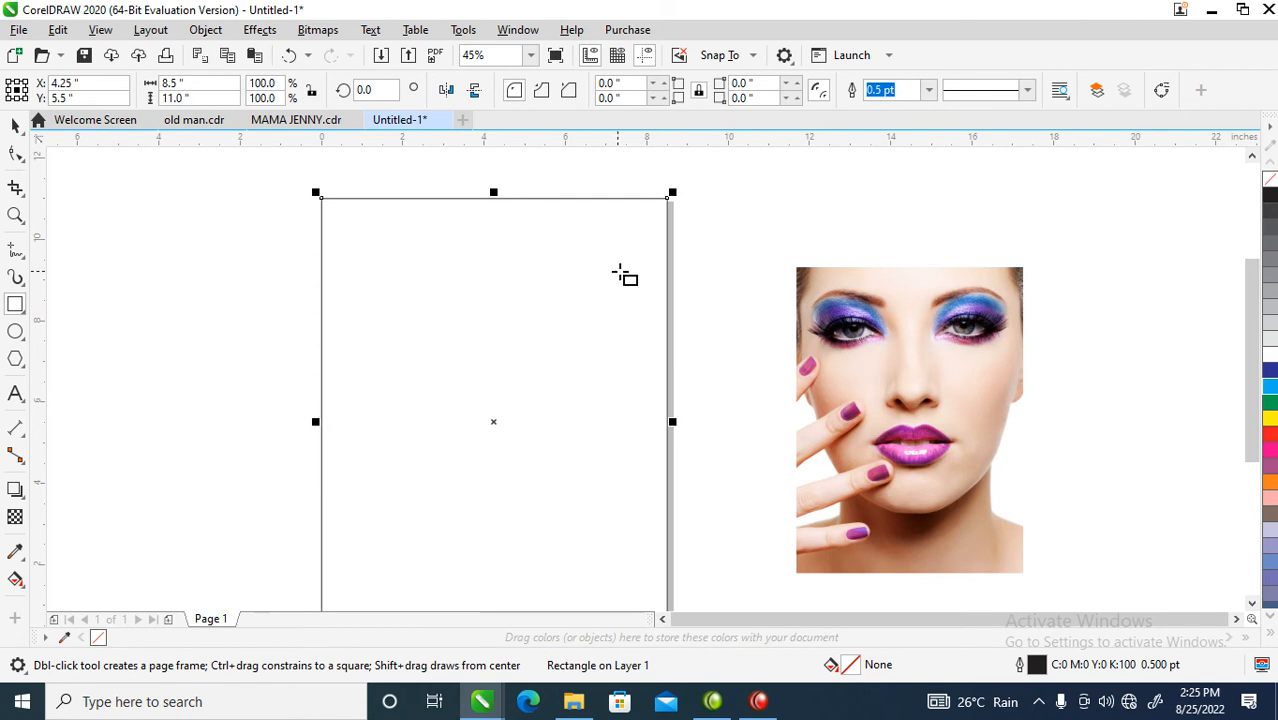
key(space)
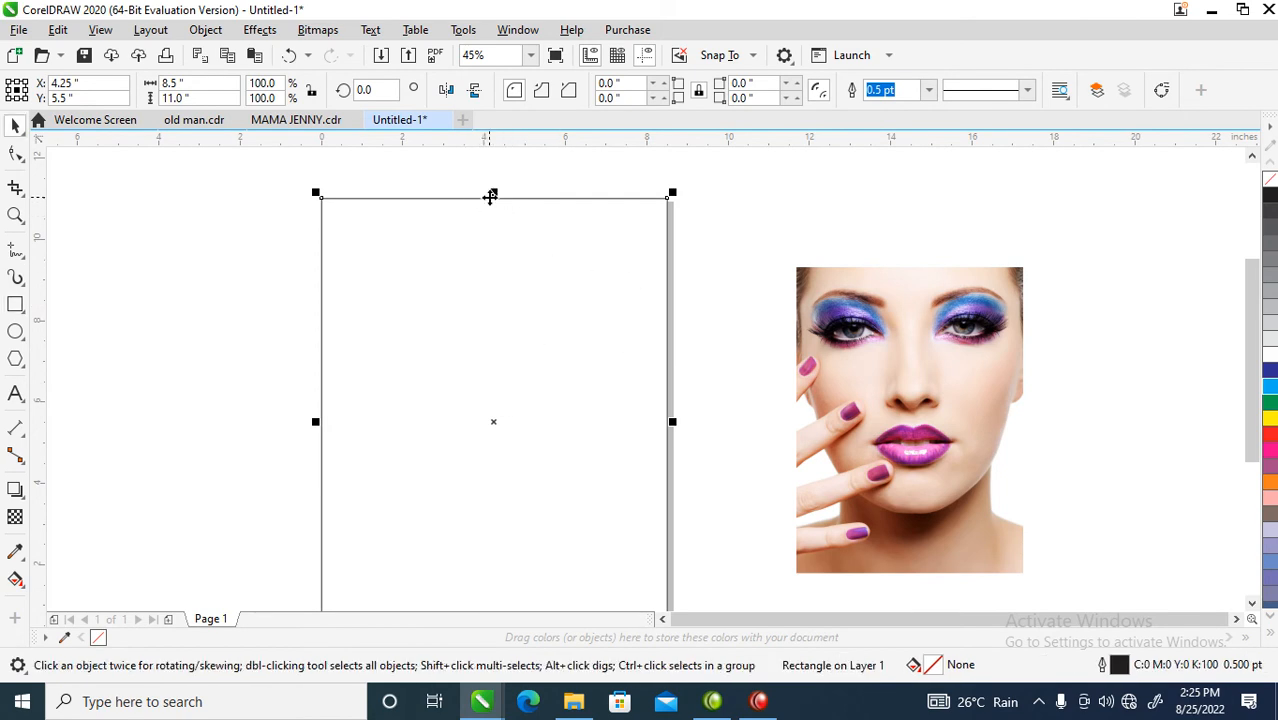
click(488, 210)
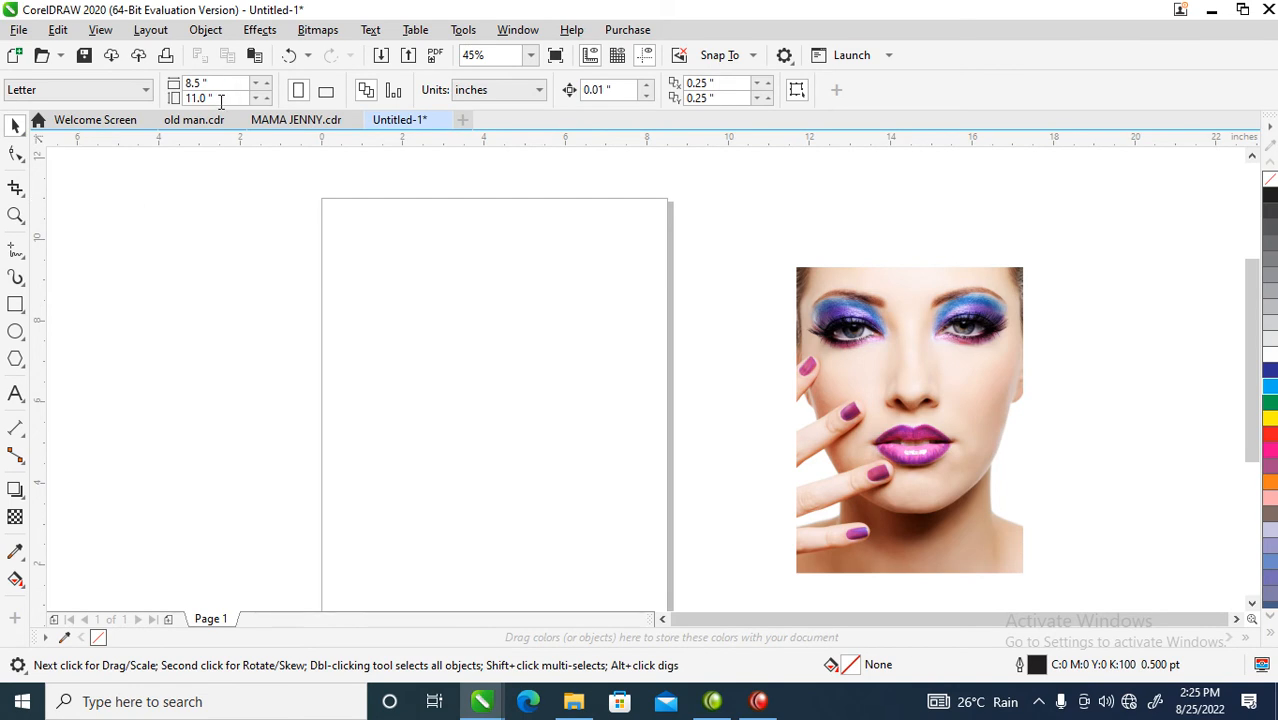
Step: Set the page width to 10 inches, making a 10 x 11 inch page
drag(213, 84, 184, 86)
click(151, 88)
click(210, 79)
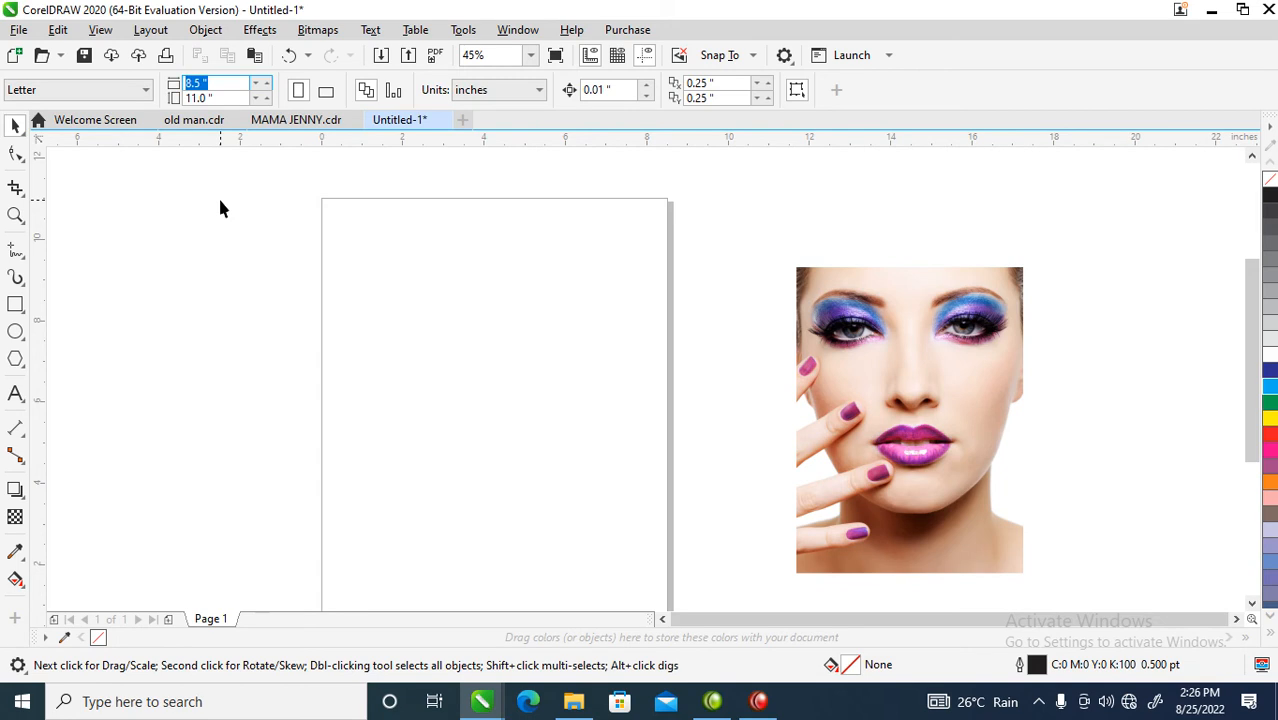
text(10)
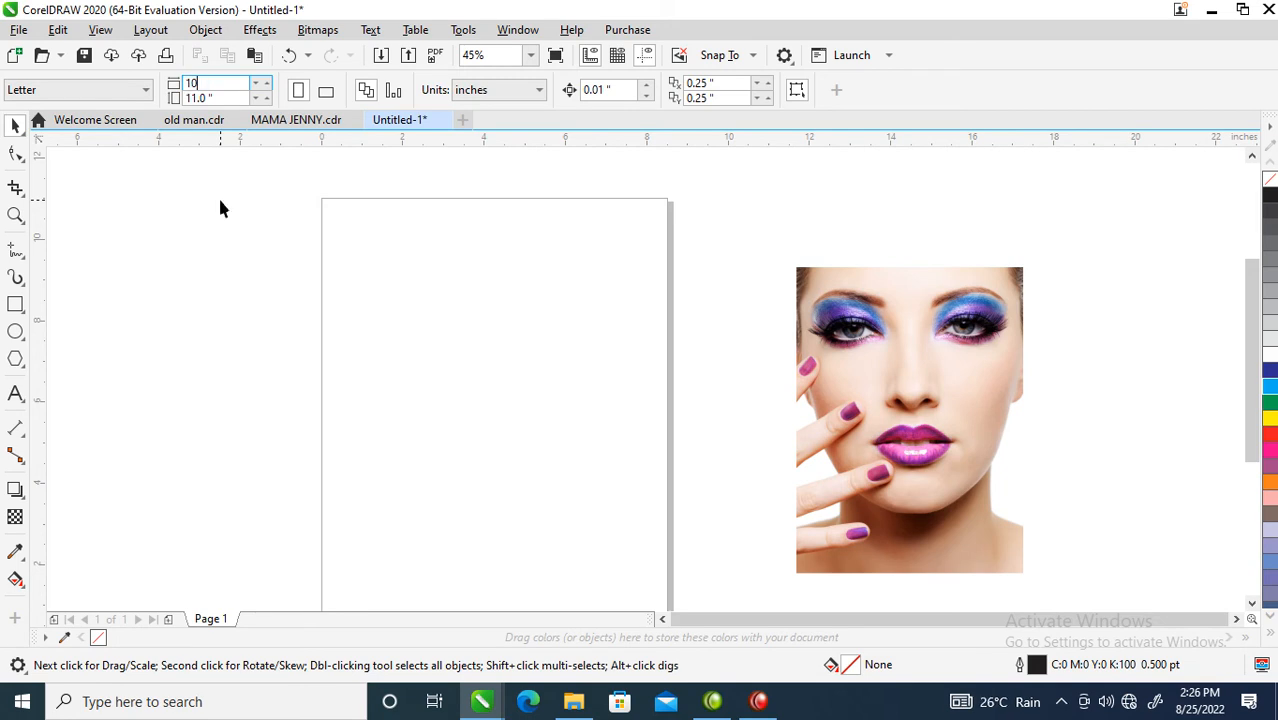
key(Return)
scroll(340, 252, down, 3)
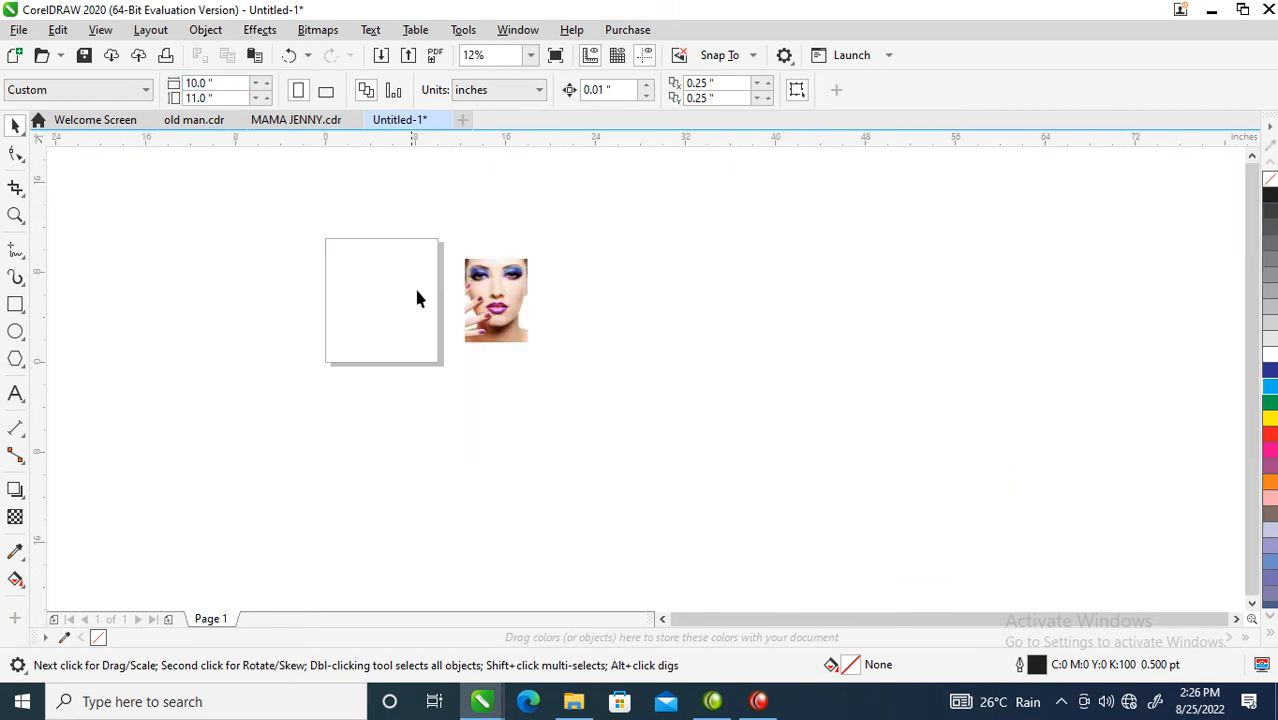
key(z)
drag(220, 171, 568, 375)
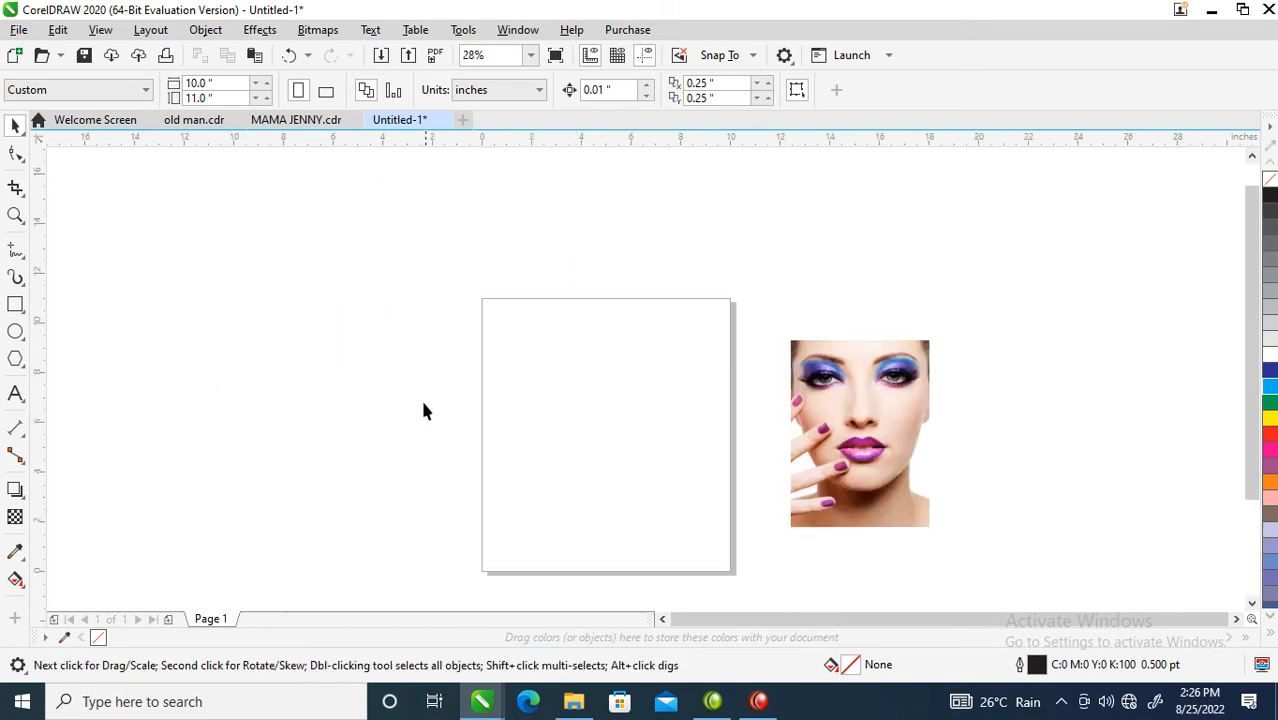
Step: Add a page-sized rectangle frame and draw a pentagon in the centre of the page
double_click(15, 309)
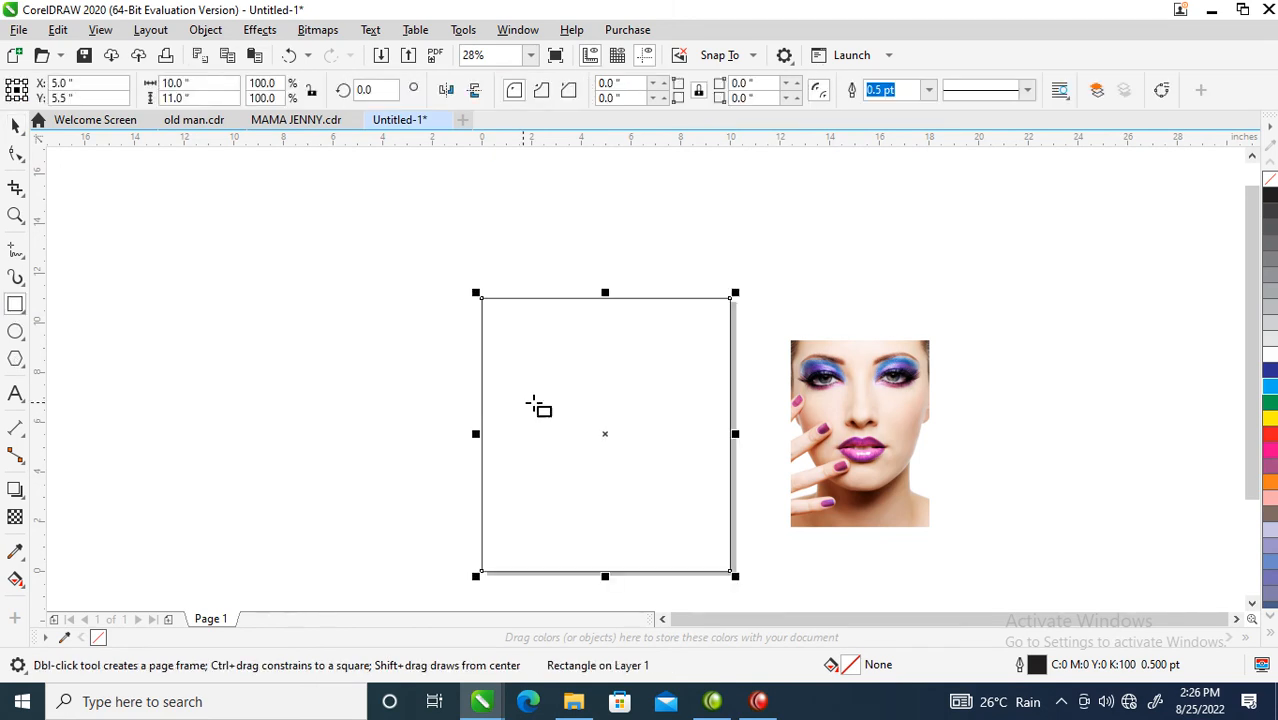
key(space)
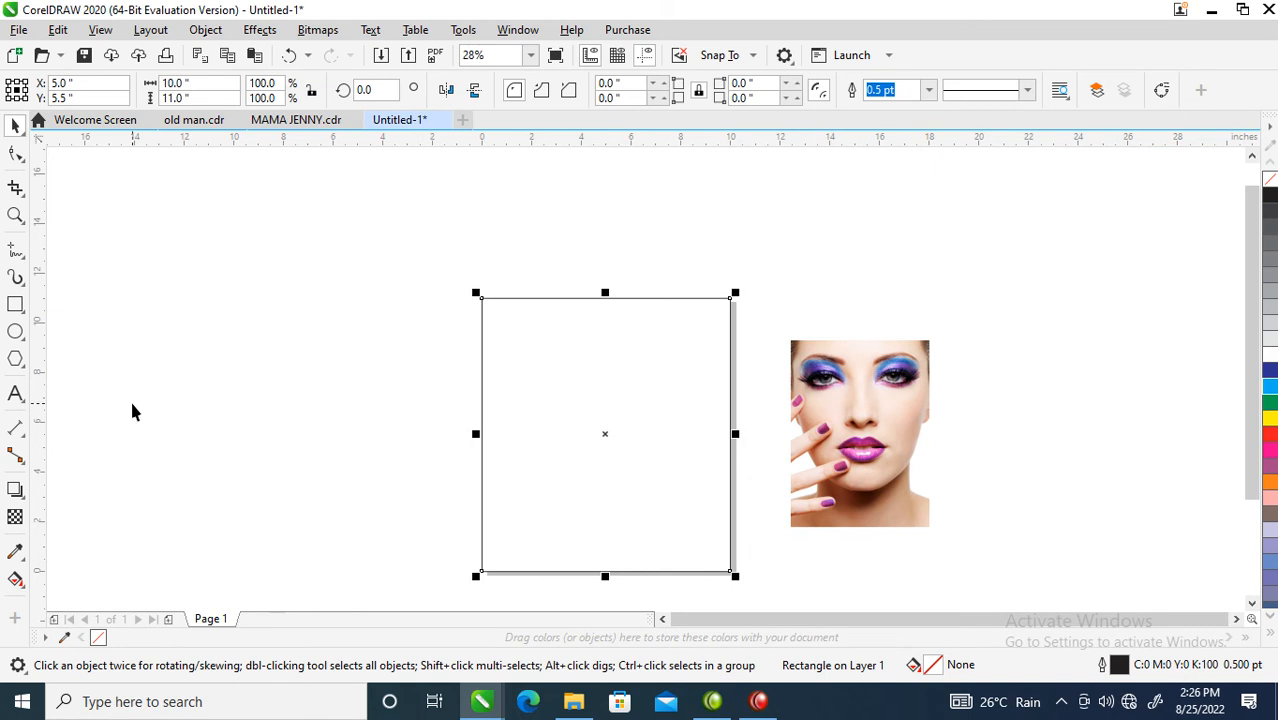
click(15, 360)
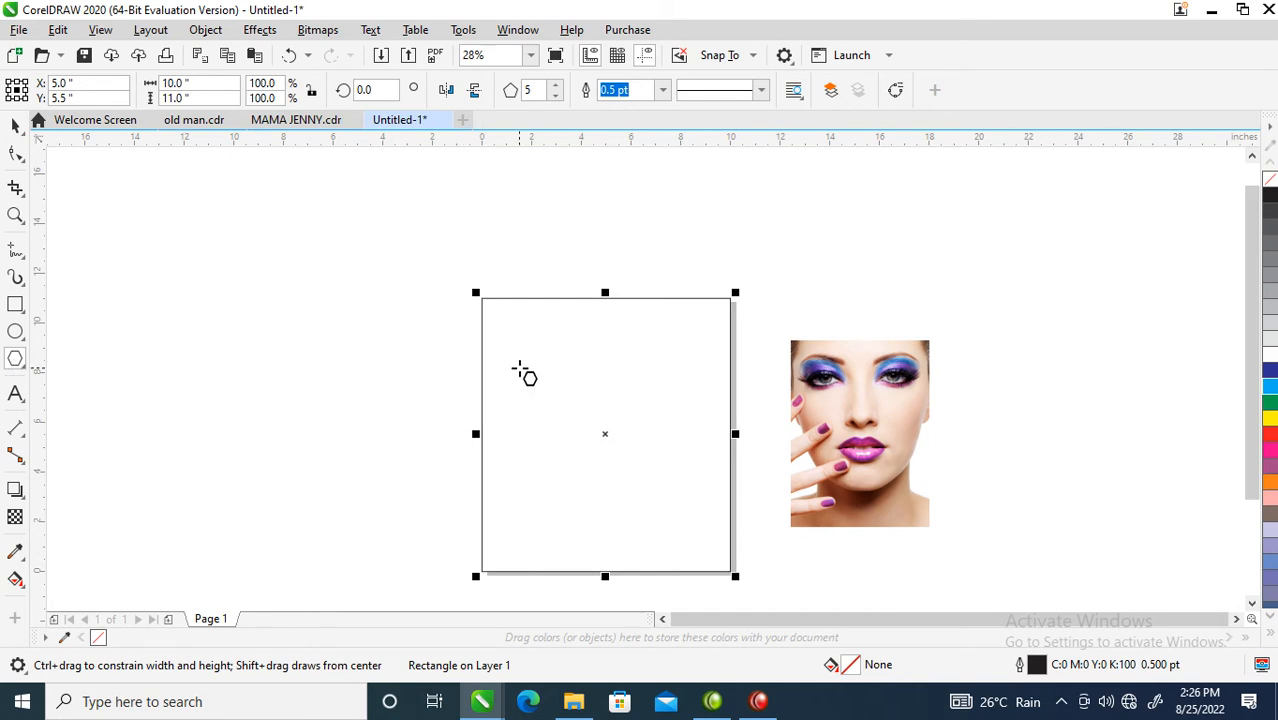
drag(505, 321, 712, 513)
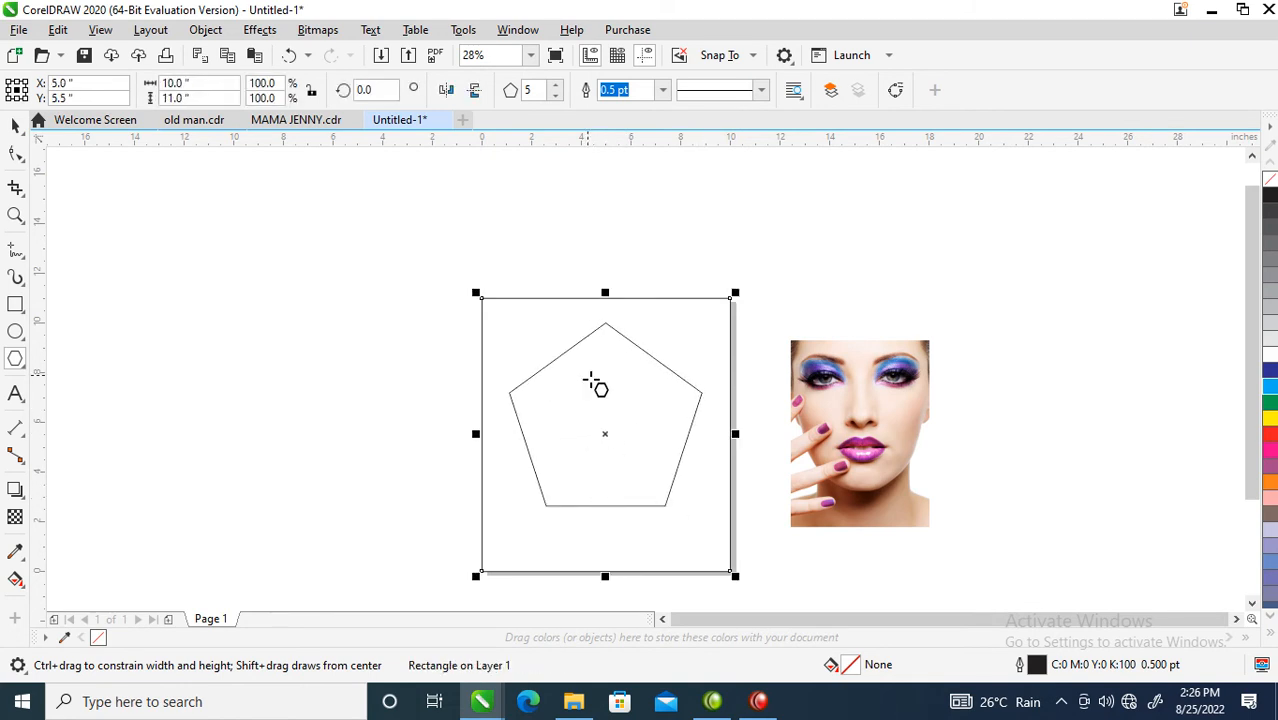
click(15, 125)
click(689, 382)
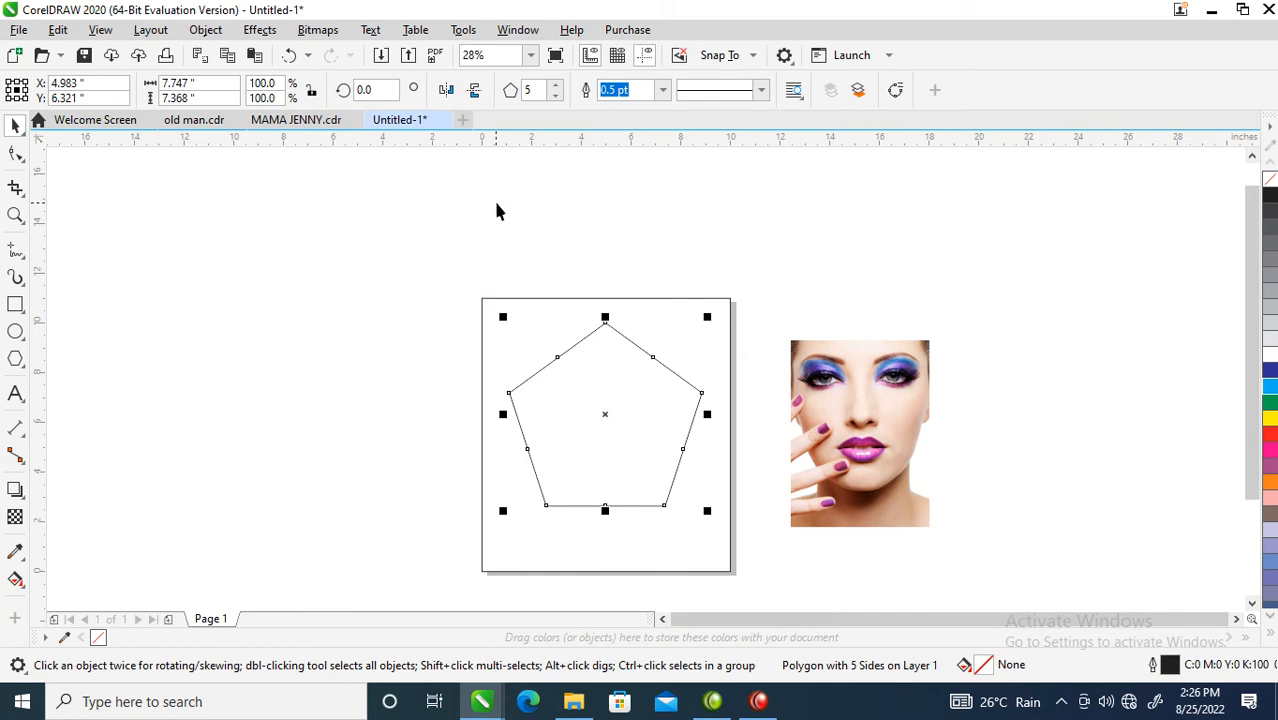
Step: Change the polygon to 6 sides, turning the pentagon into a hexagon
click(534, 93)
text(6)
key(Return)
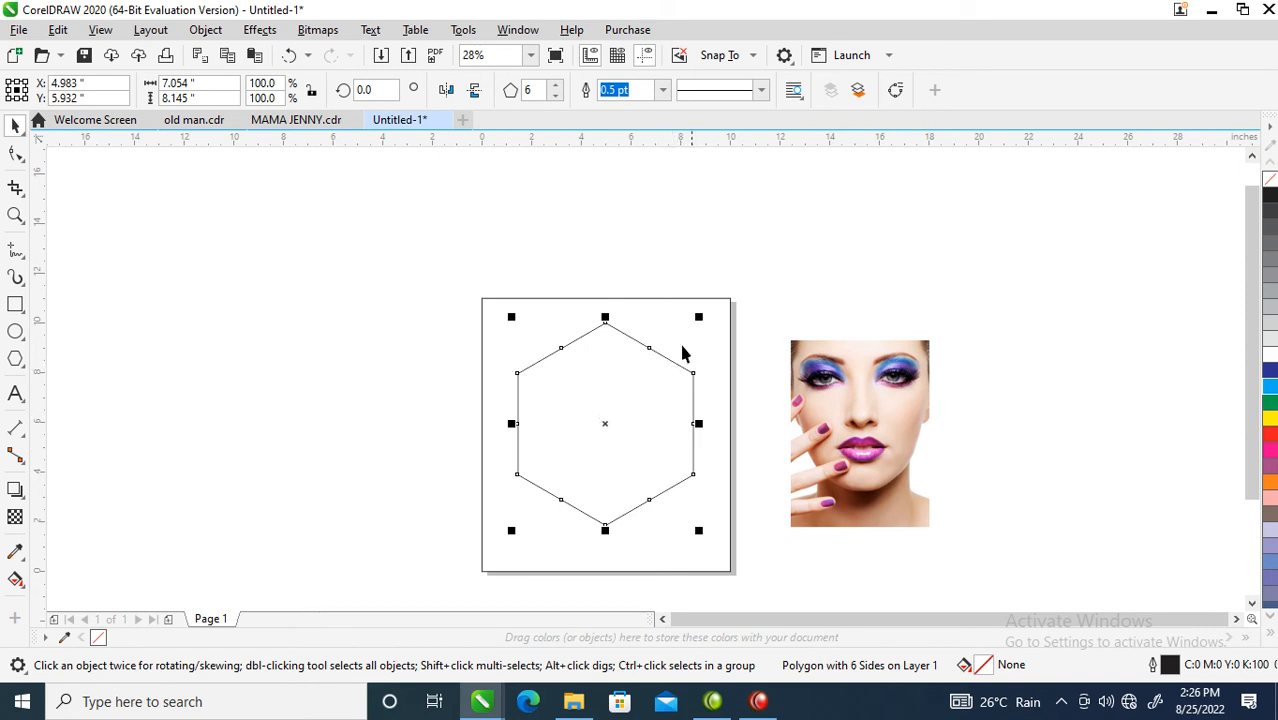
Step: Make three progressively smaller hexagon copies nested inside the first one
drag(698, 316, 671, 350)
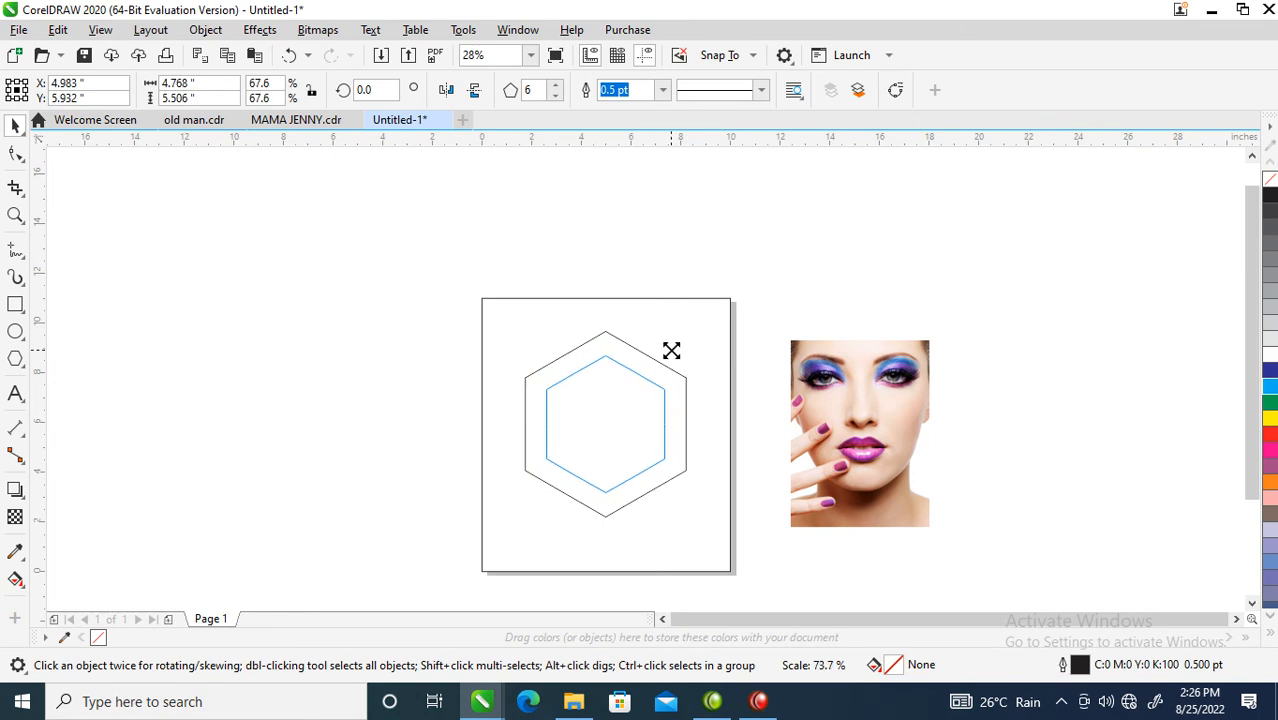
drag(671, 350, 671, 350)
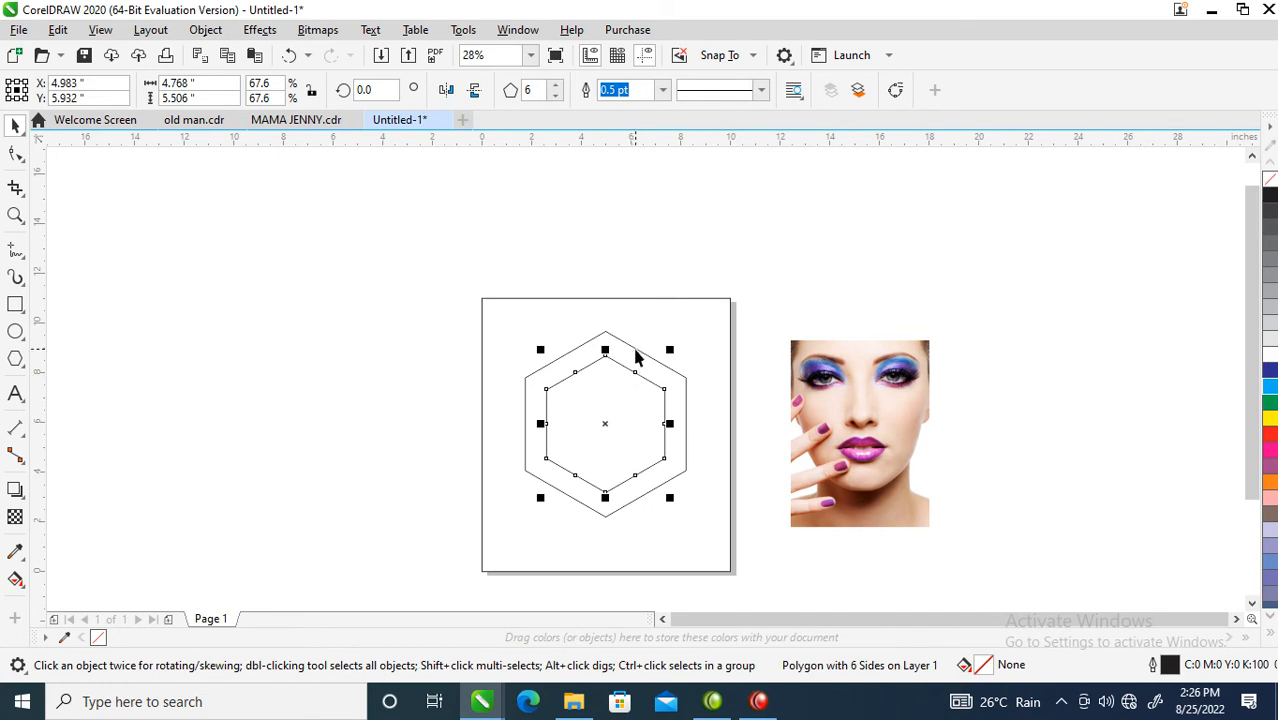
click(635, 350)
click(655, 403)
drag(670, 350, 662, 377)
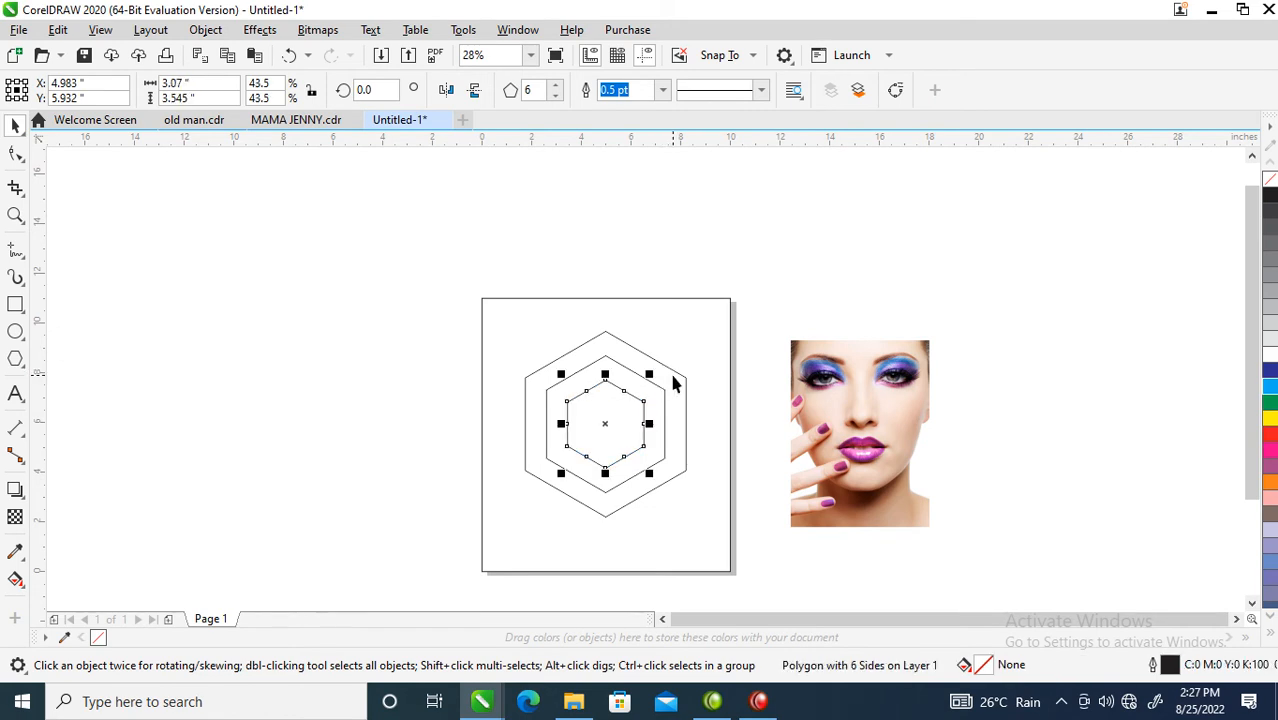
drag(651, 374, 650, 390)
Step: Enlarge all four nested hexagons together and centre them on the page
key(z)
drag(365, 243, 967, 568)
drag(223, 229, 727, 595)
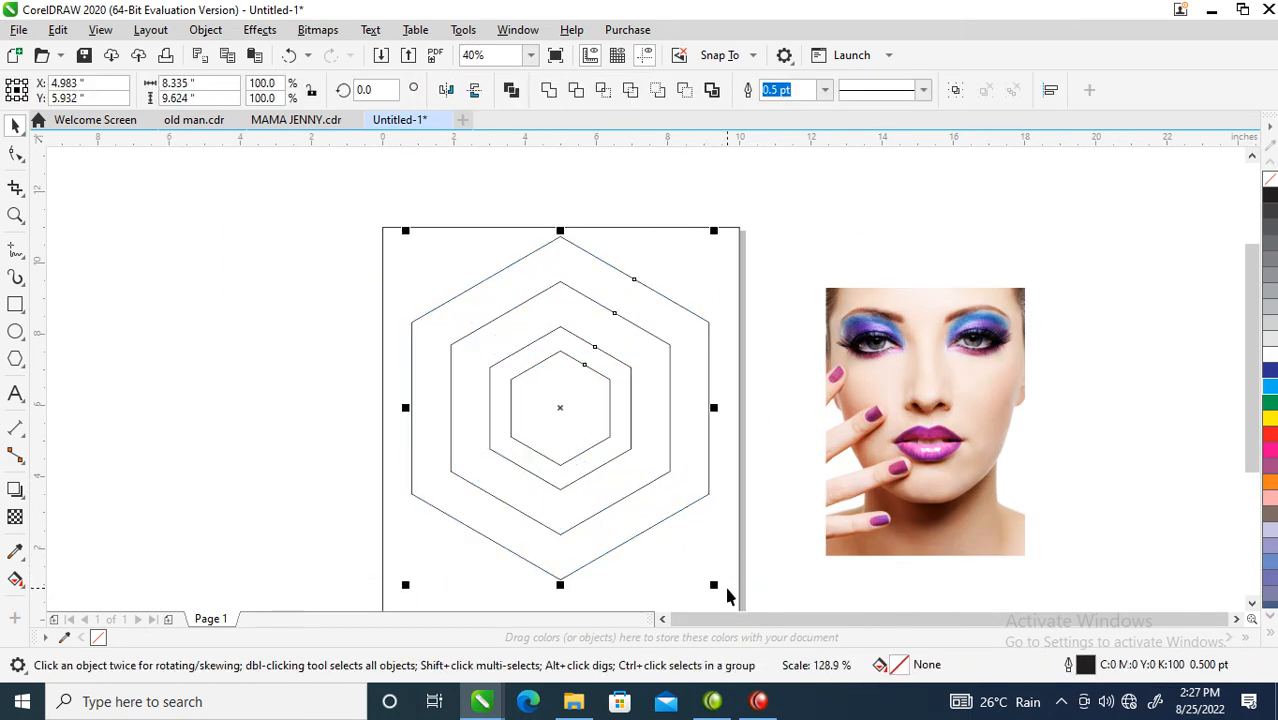
scroll(694, 499, down, 2)
key(z)
drag(492, 308, 916, 560)
key(space)
drag(596, 398, 583, 376)
click(595, 397)
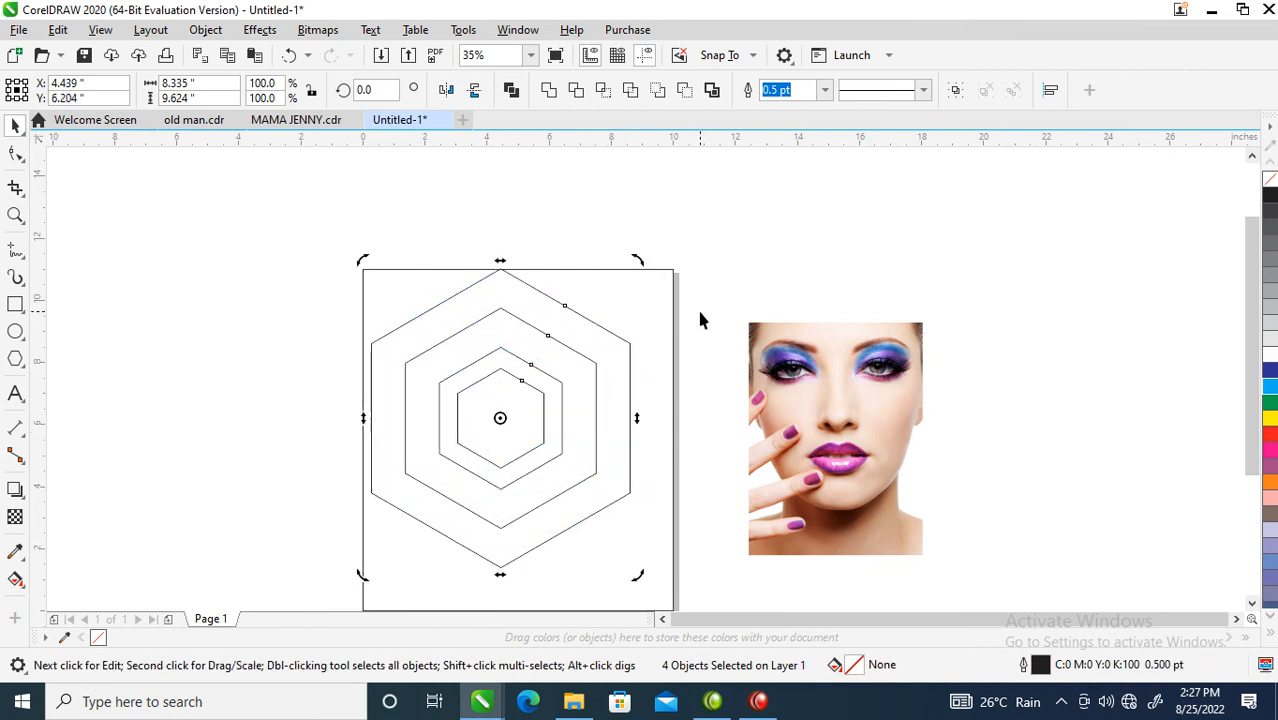
click(621, 210)
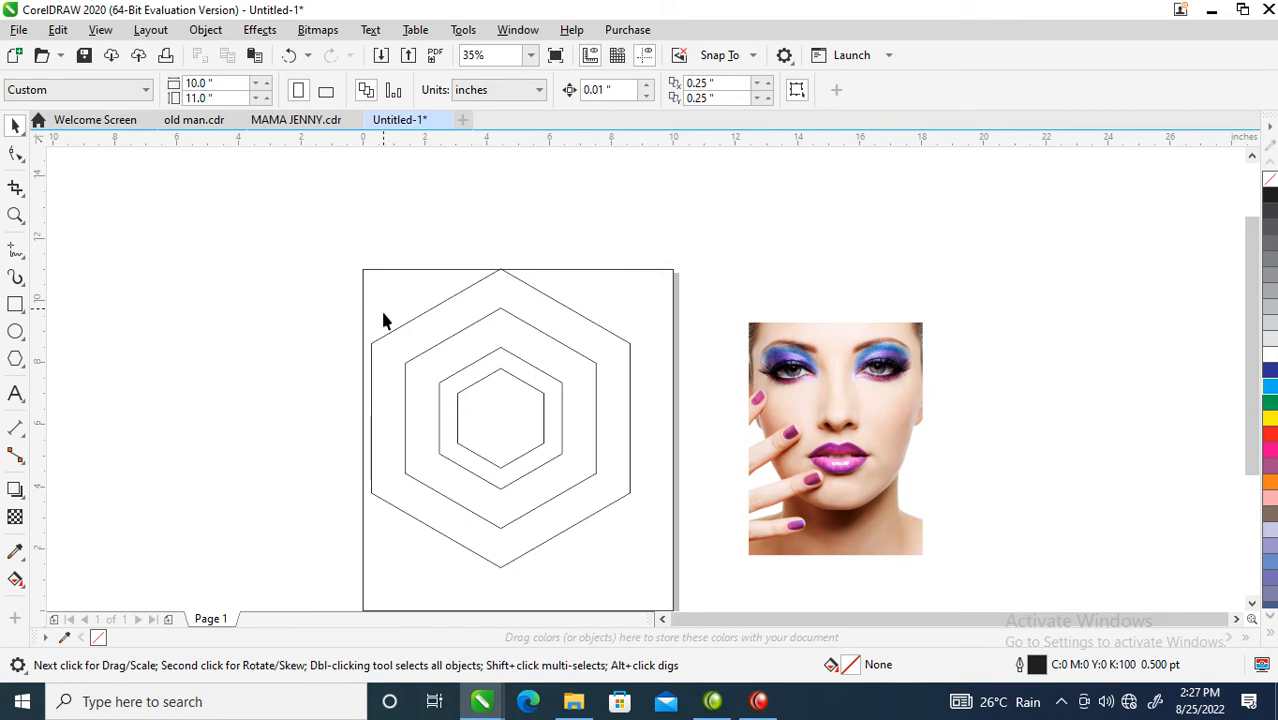
Step: Group the three inner hexagons with Ctrl+G
drag(359, 272, 622, 544)
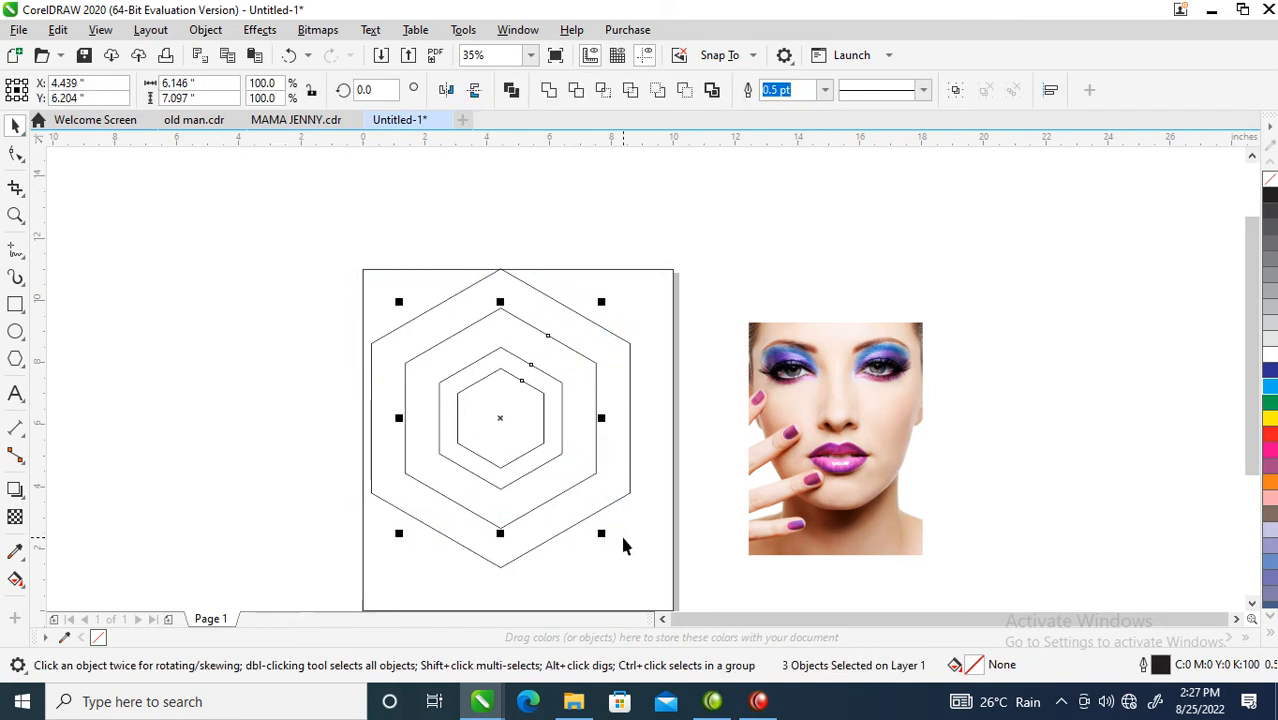
key(ctrl+g)
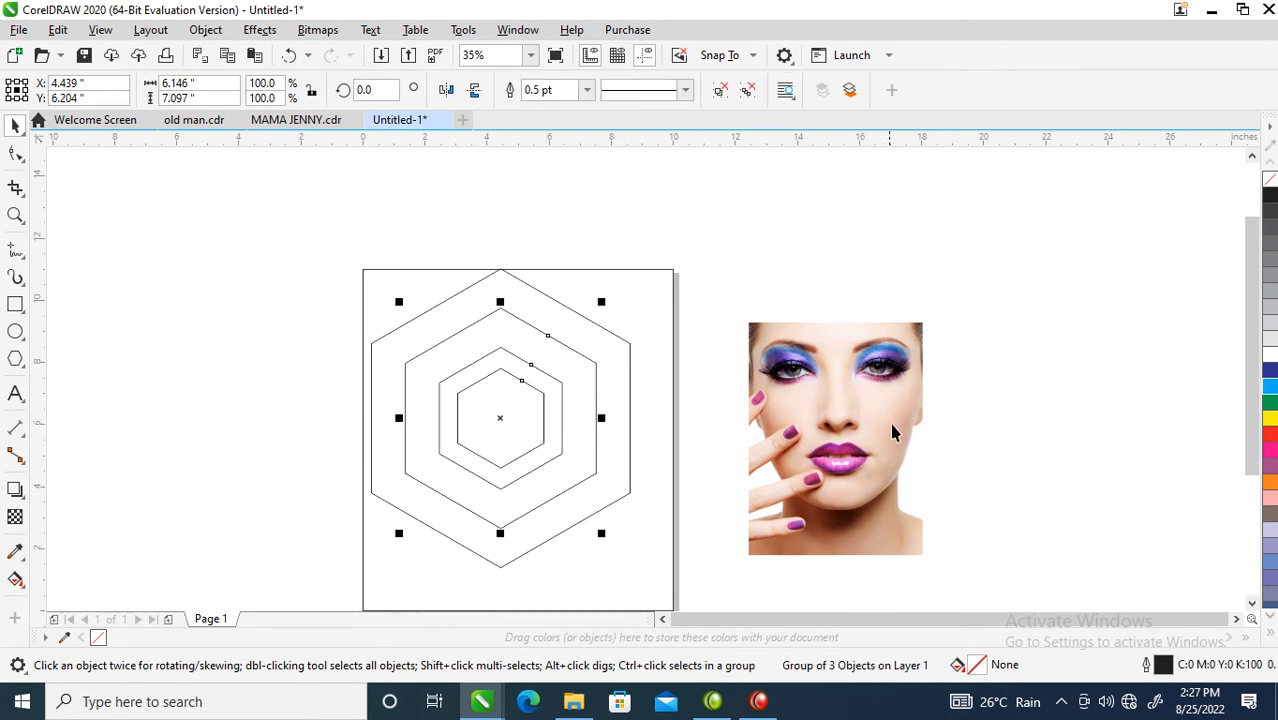
drag(910, 437, 560, 414)
key(Escape)
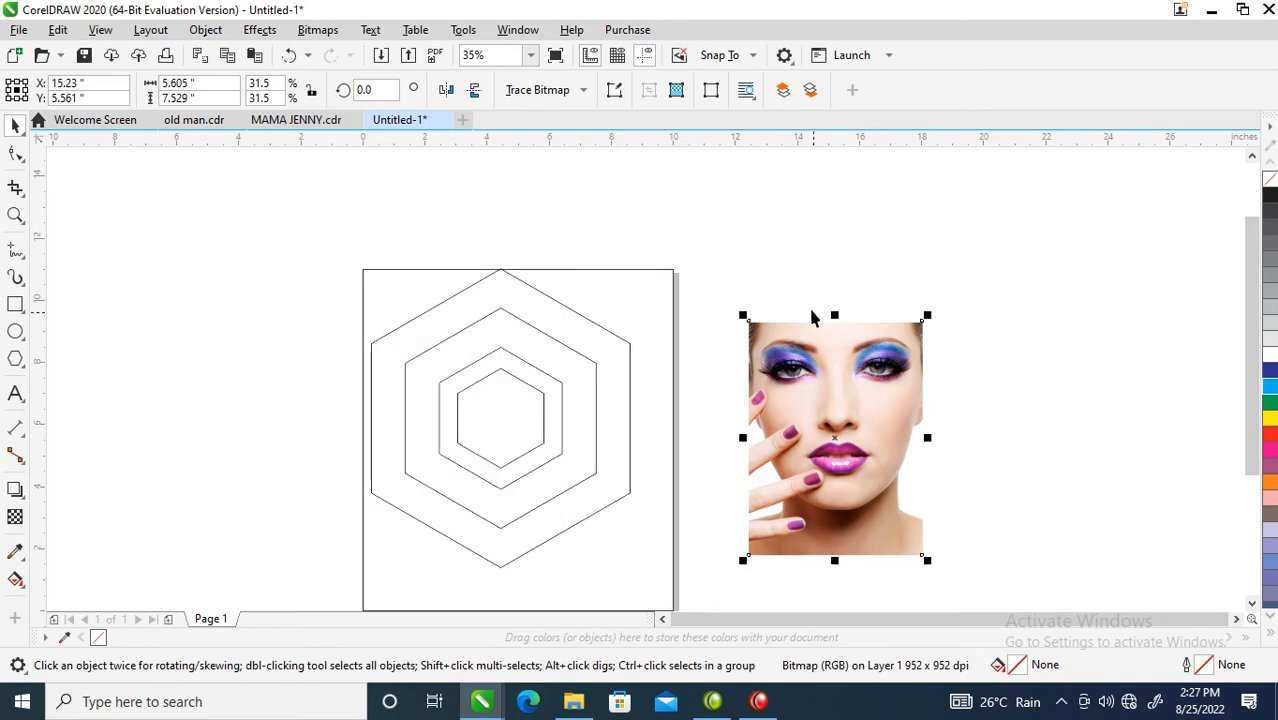
Step: With the portrait selected, choose Object > PowerClip > Place Inside Frame
click(205, 30)
click(205, 30)
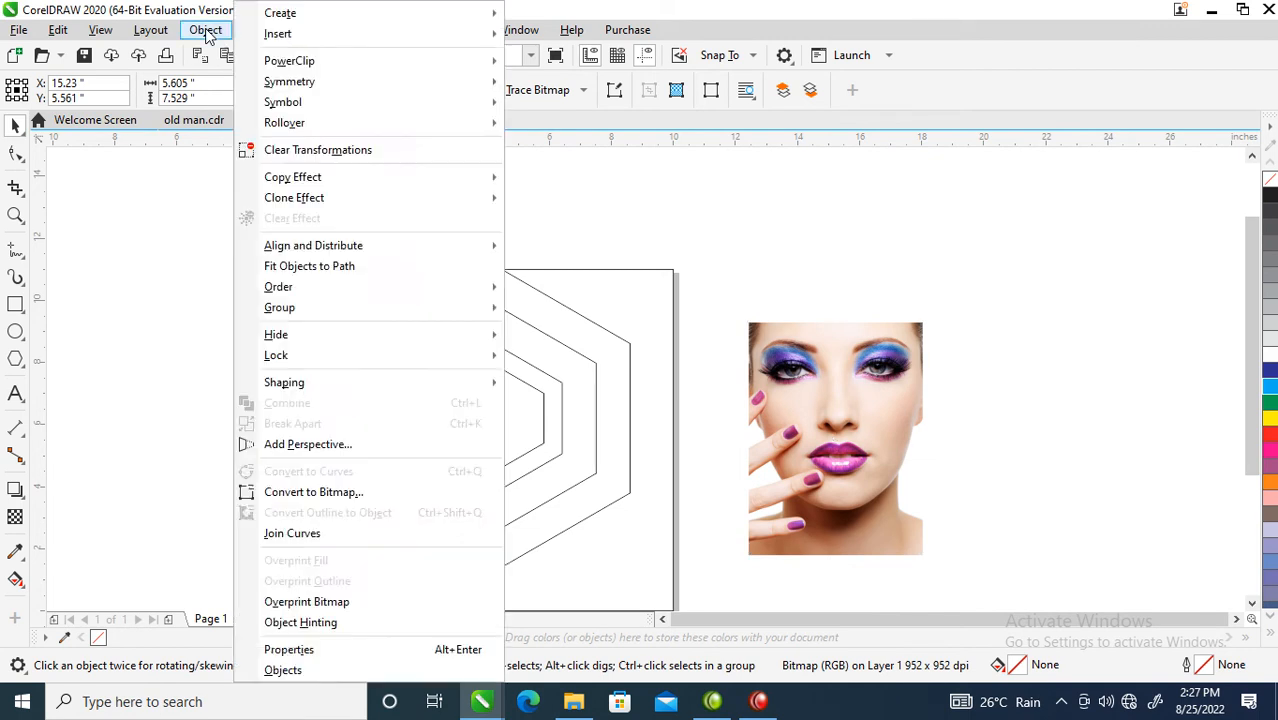
click(205, 30)
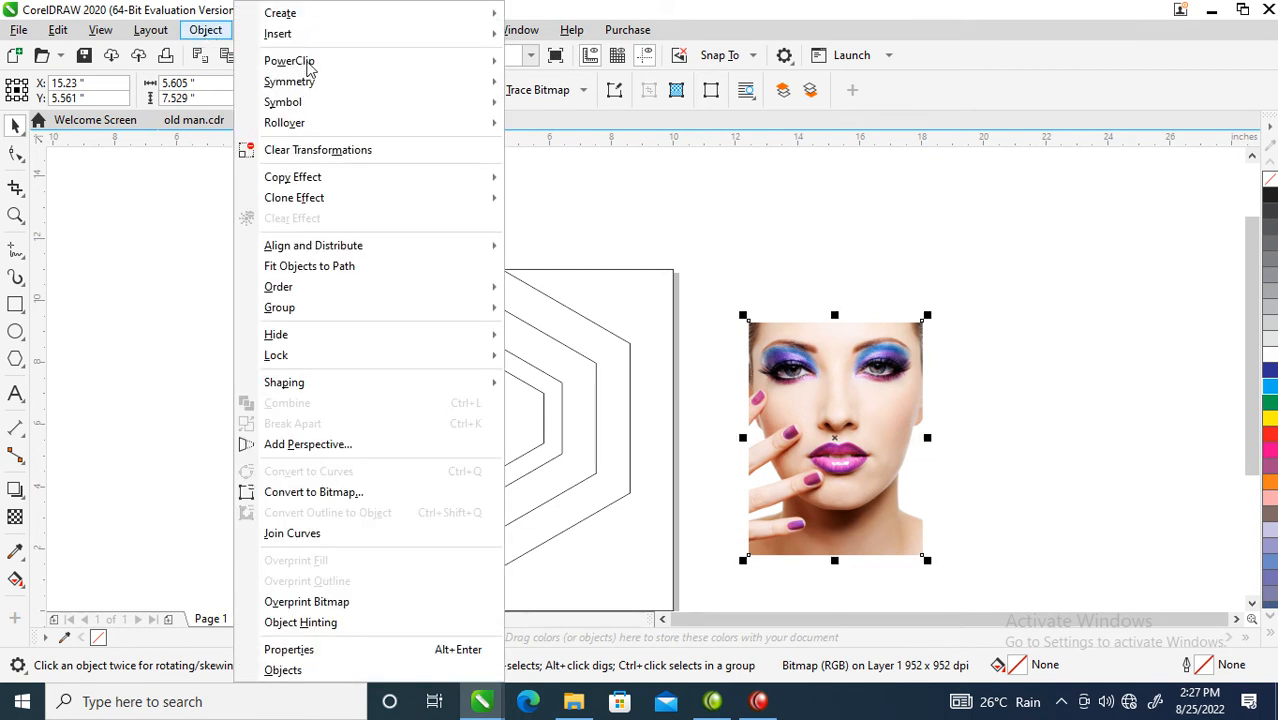
mouse_move(305, 63)
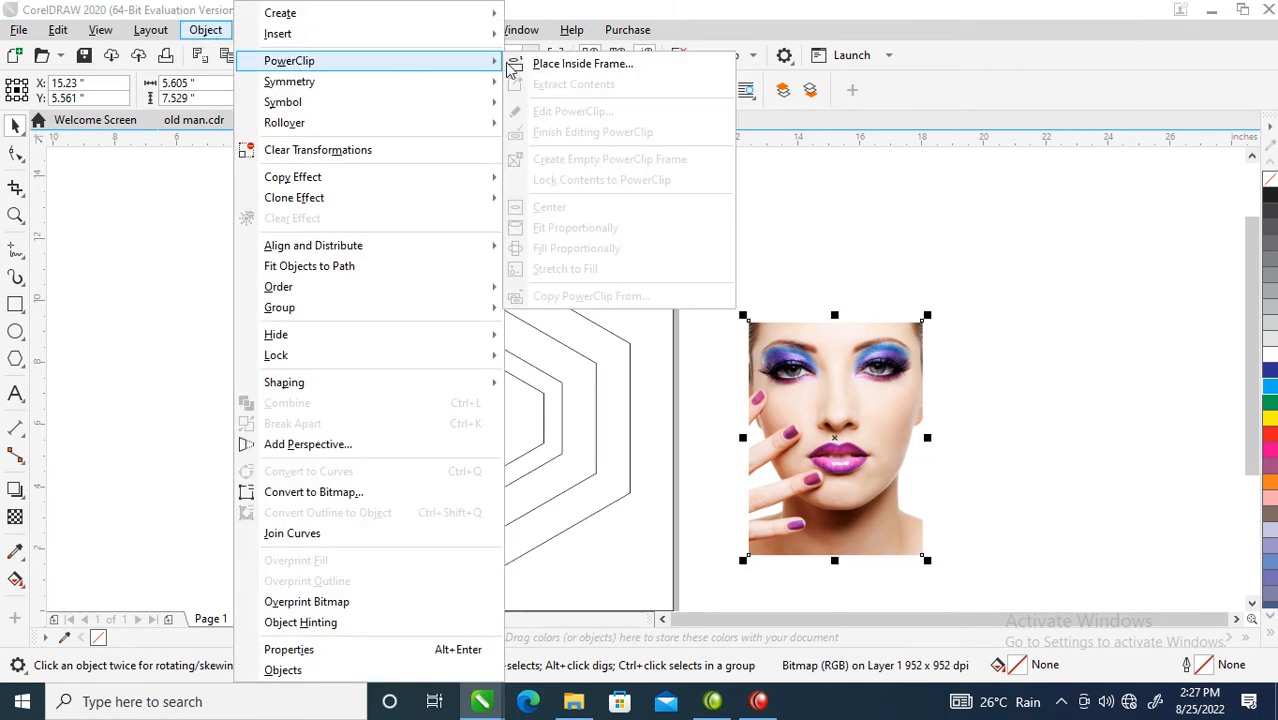
click(580, 64)
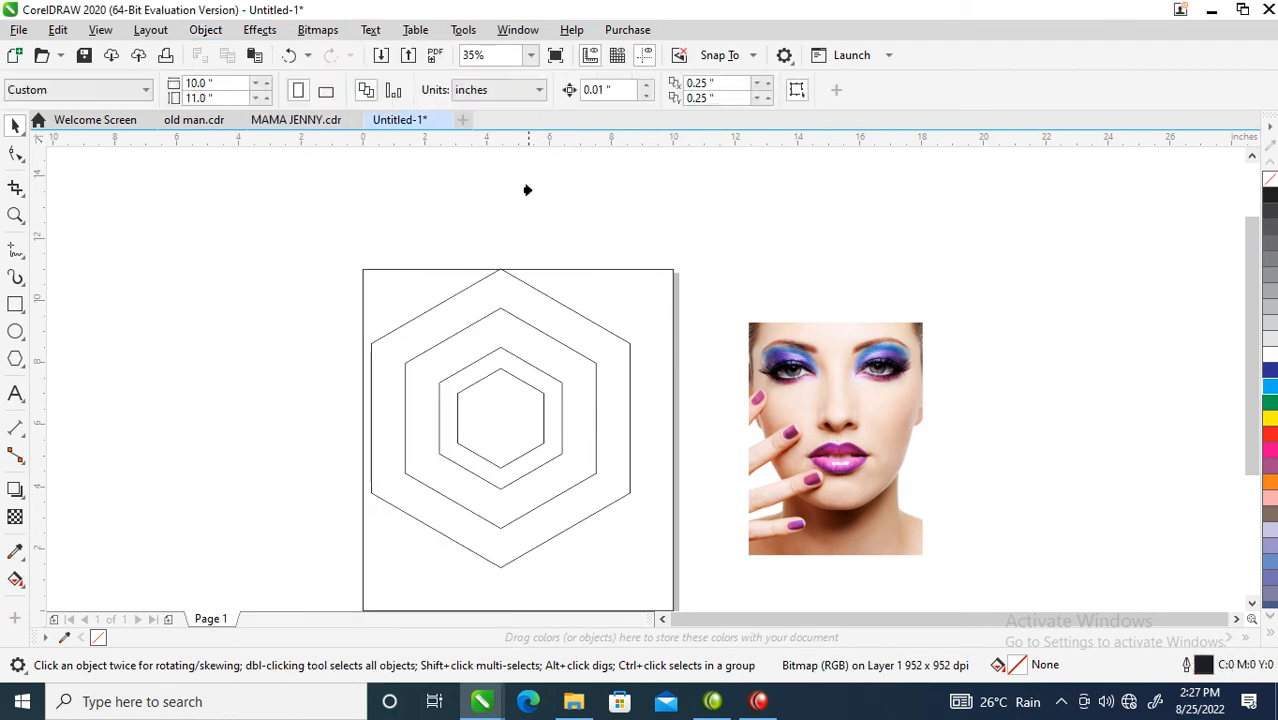
Step: Clip the portrait into the hexagon and scale the photo to about 112% to fill it
click(484, 347)
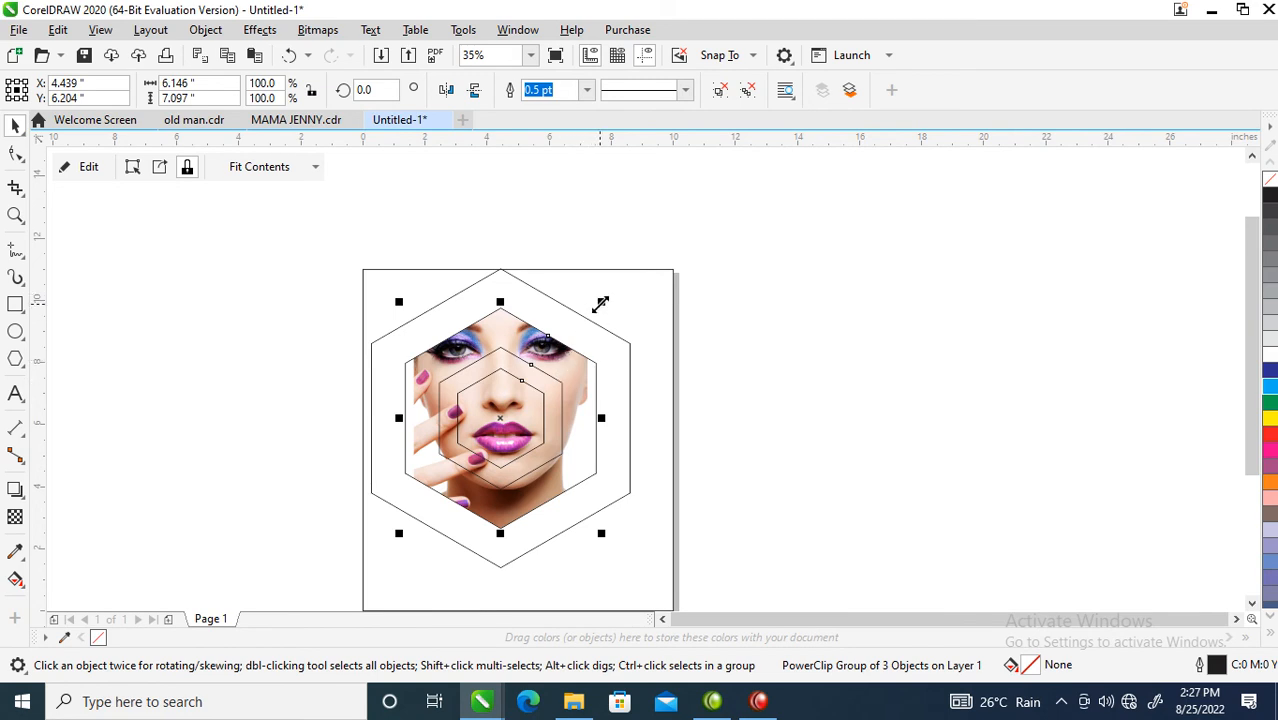
click(583, 377)
double_click(582, 385)
key(ctrl+z)
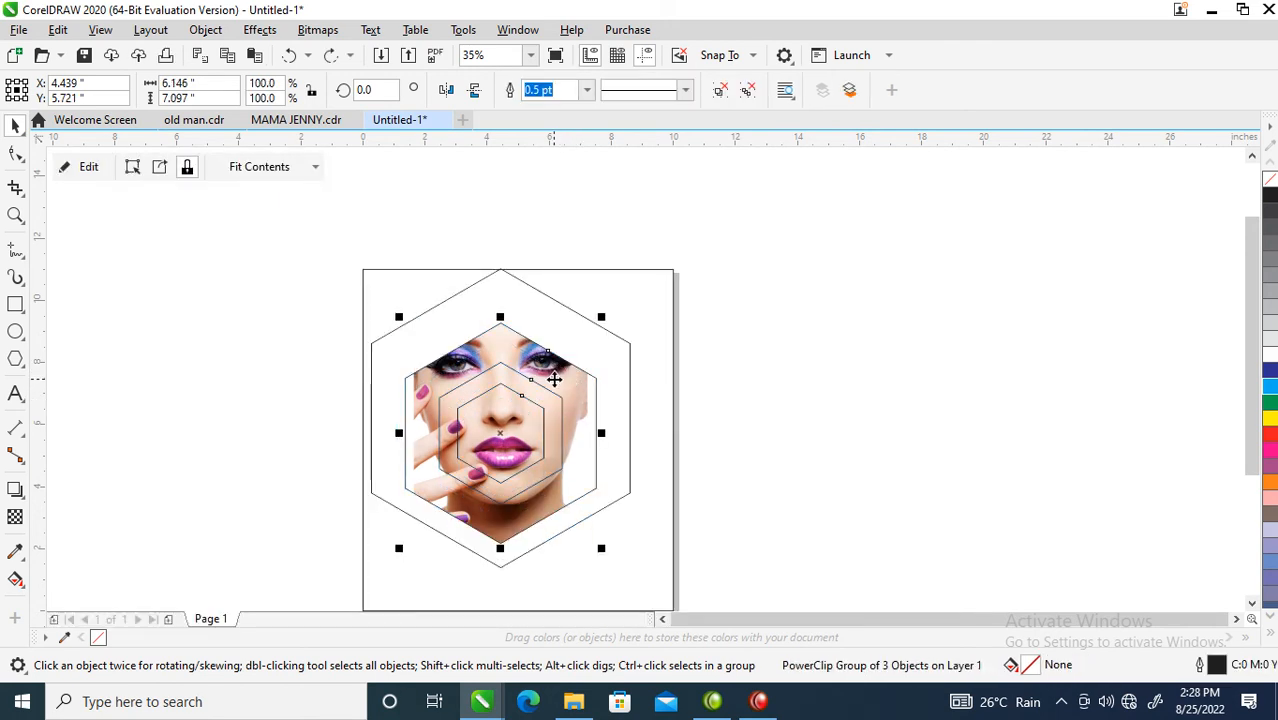
ctrl+click(562, 374)
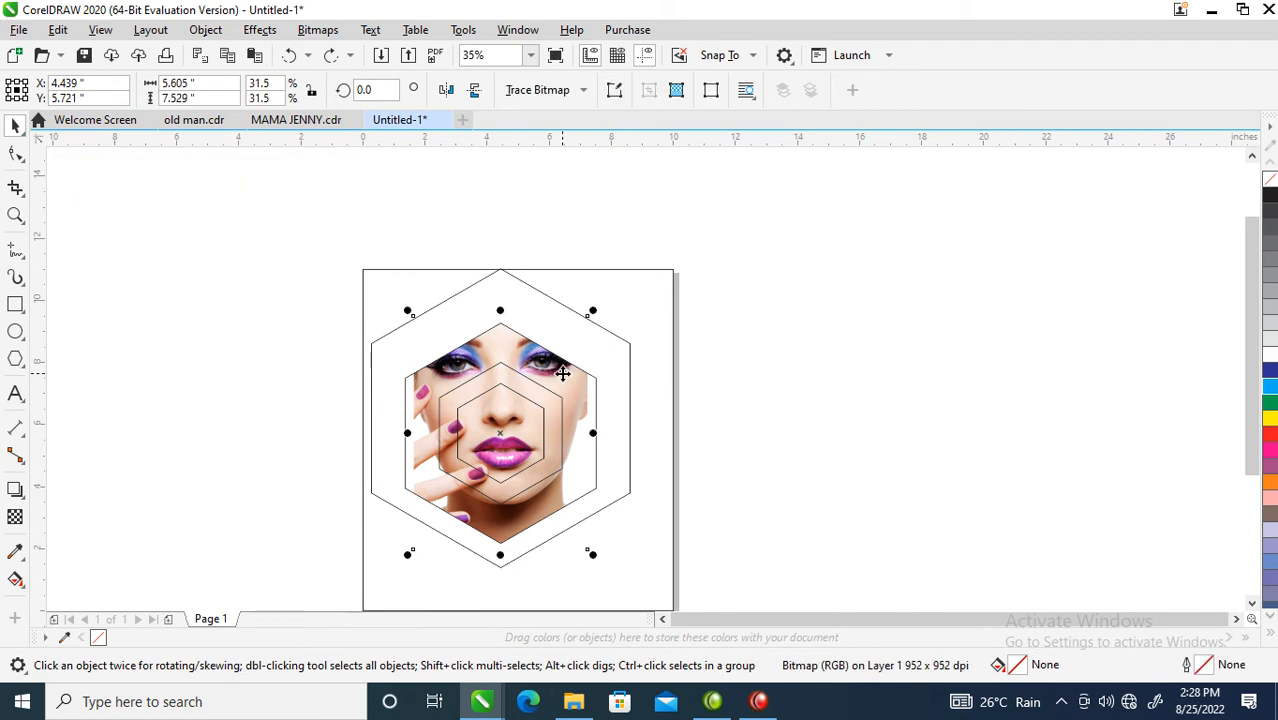
drag(562, 374, 564, 403)
ctrl+click(562, 382)
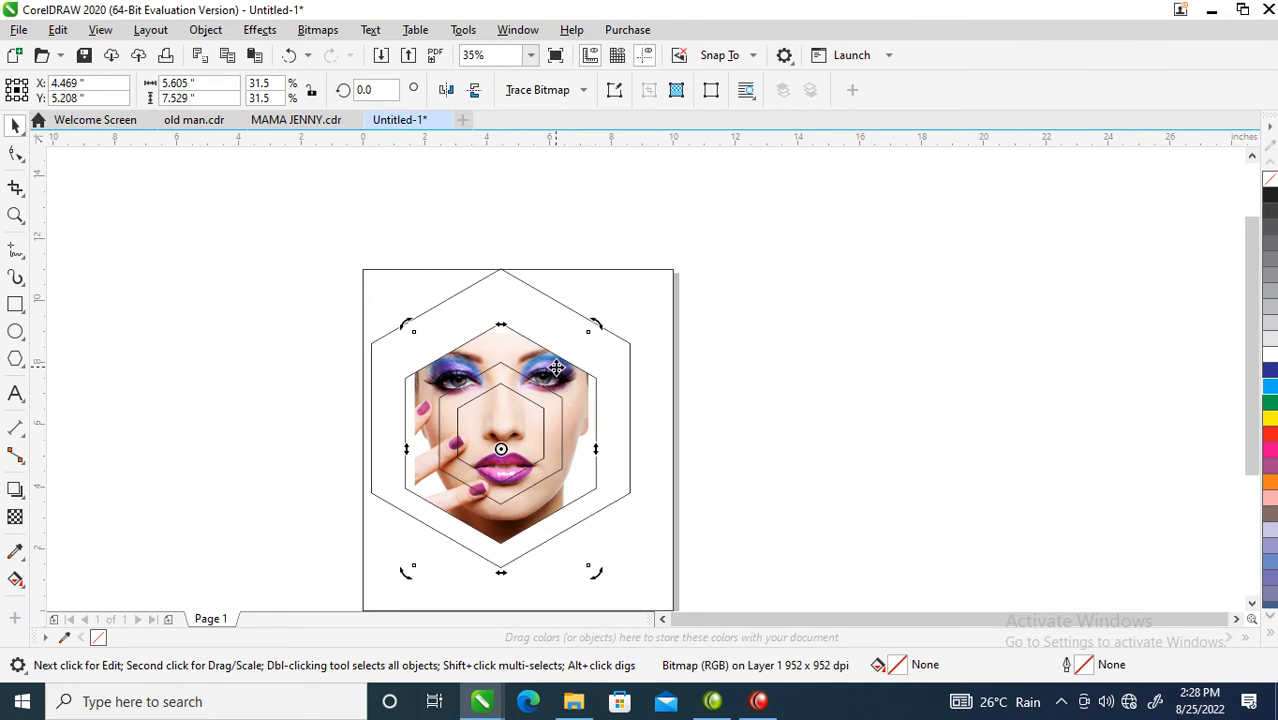
click(556, 377)
drag(594, 327, 605, 313)
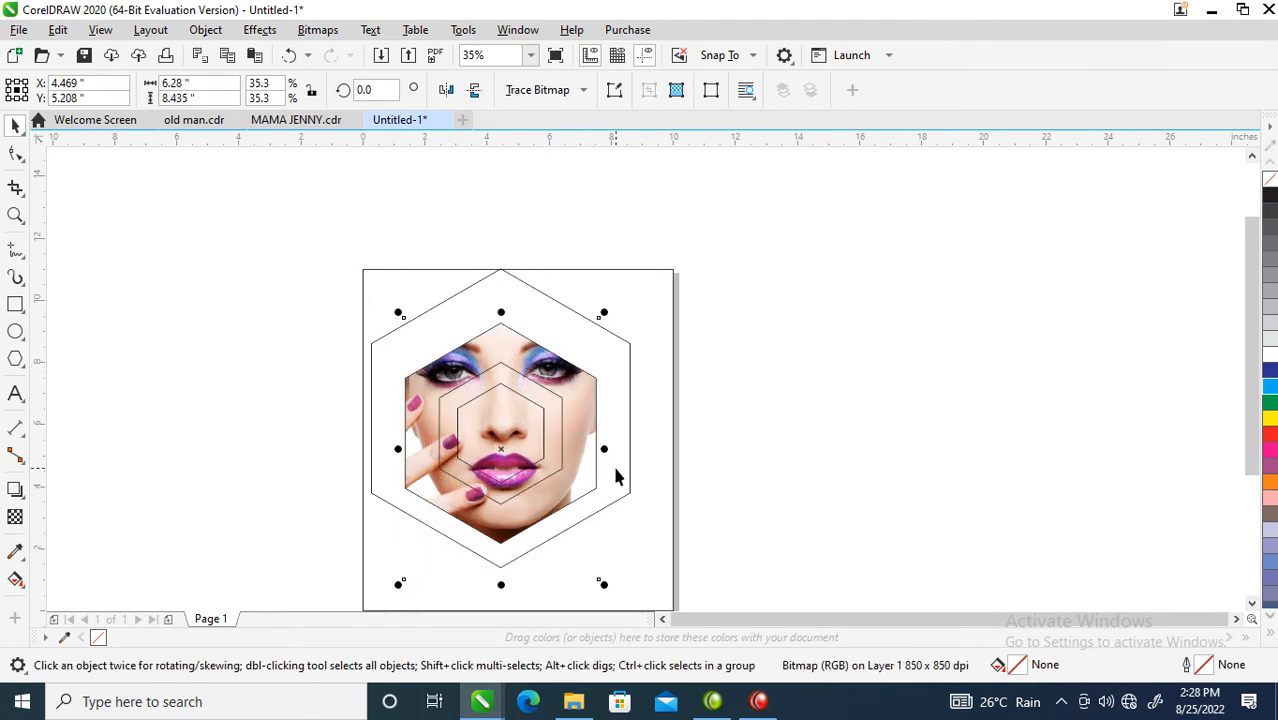
click(737, 497)
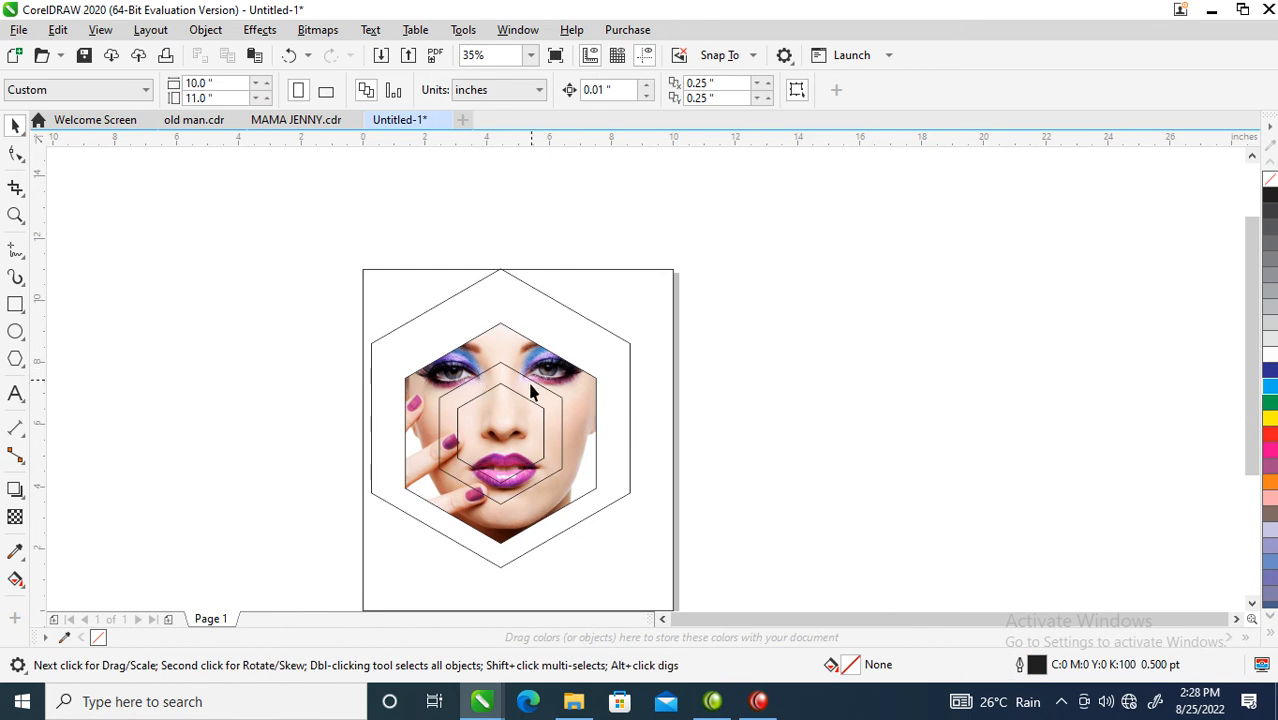
Step: Centre the face PowerClip group on the outer hexagon
click(558, 400)
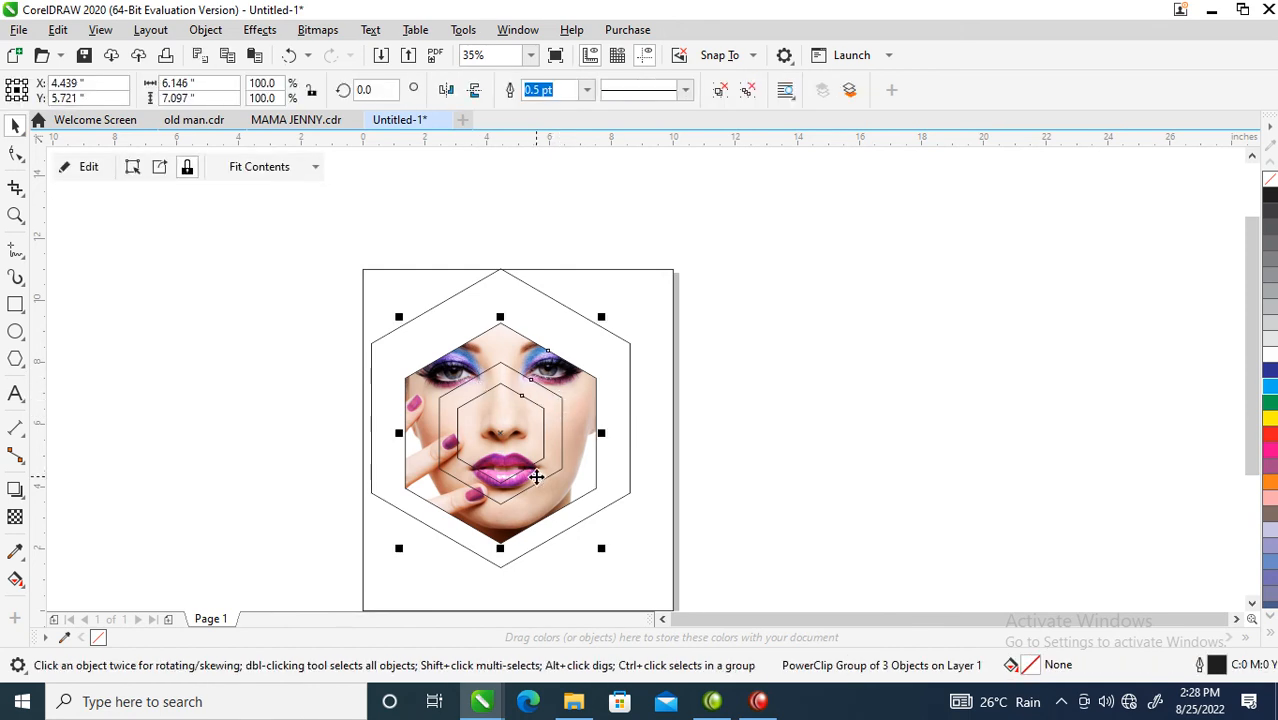
shift+click(600, 324)
key(e)
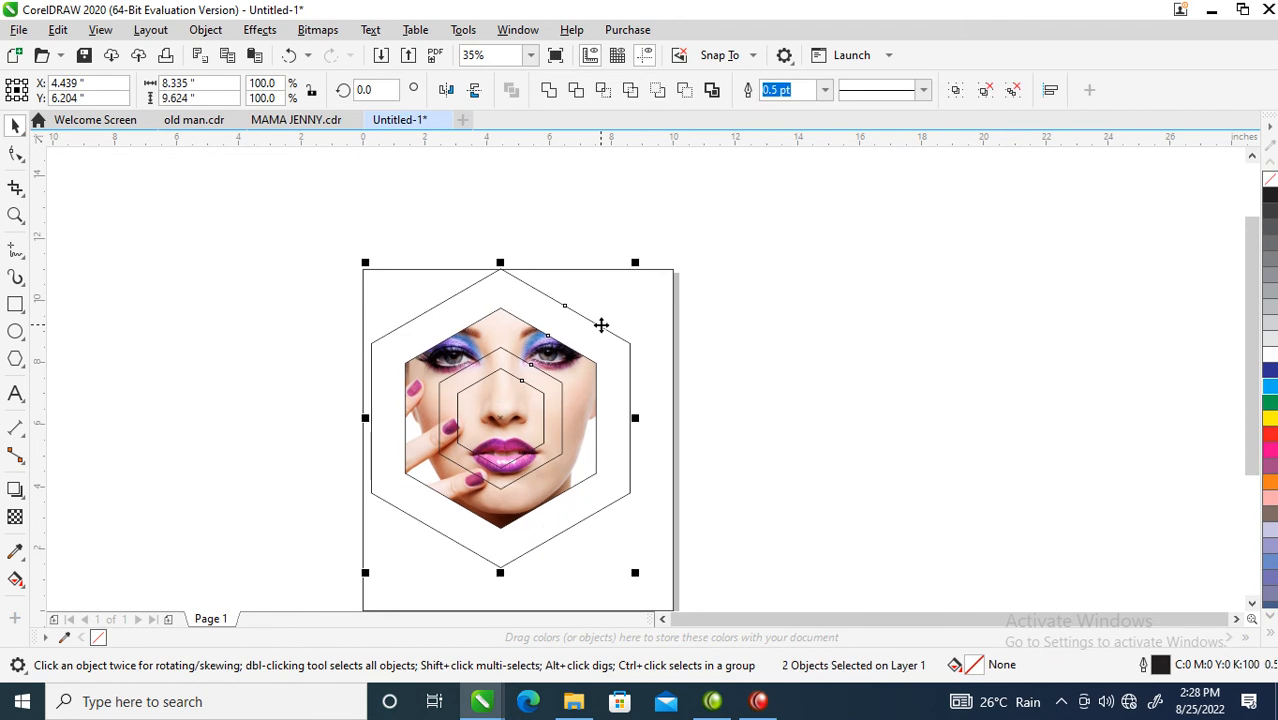
click(742, 306)
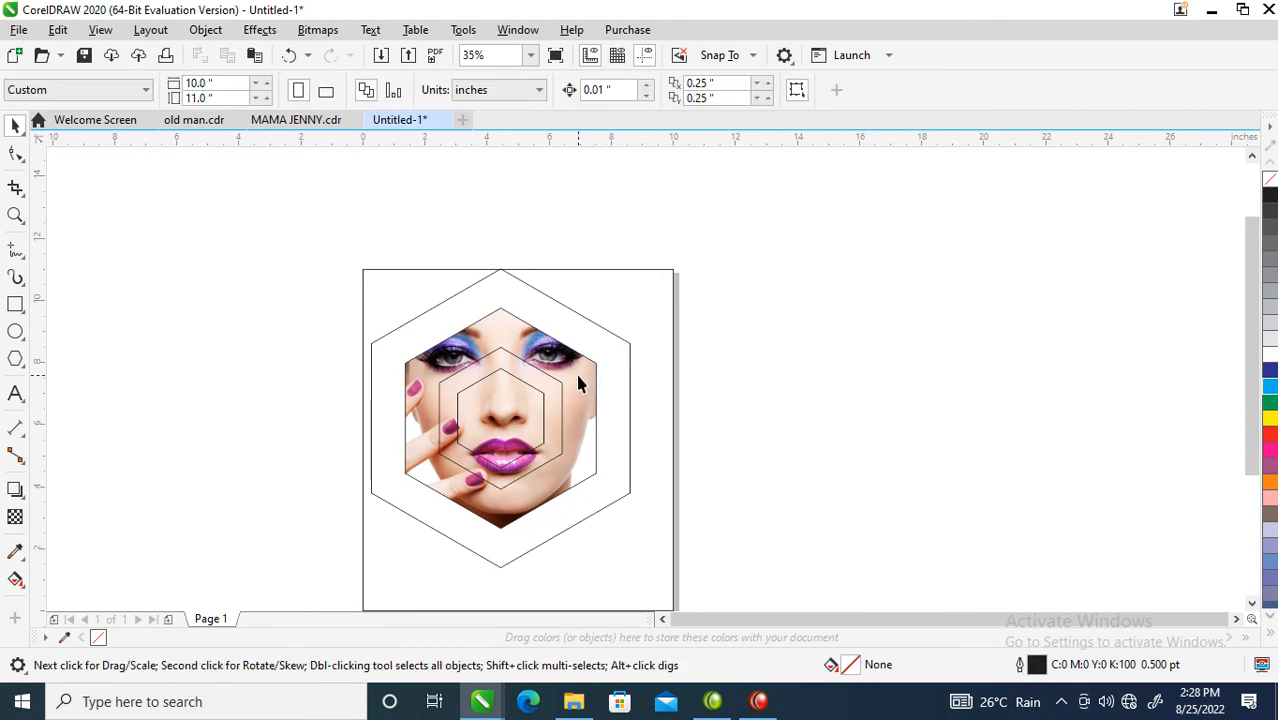
double_click(578, 416)
double_click(652, 380)
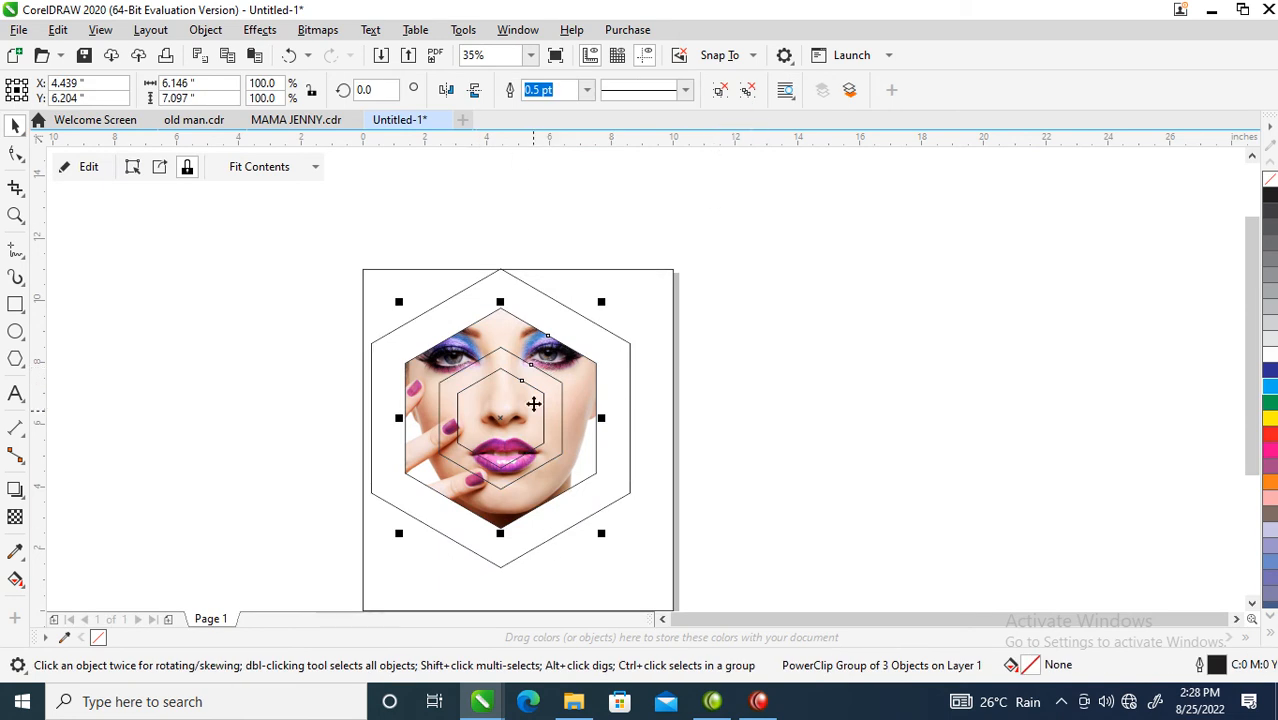
Step: Apply Ungroup All to the face group, keeping the inner hexagon in place
right_click(529, 370)
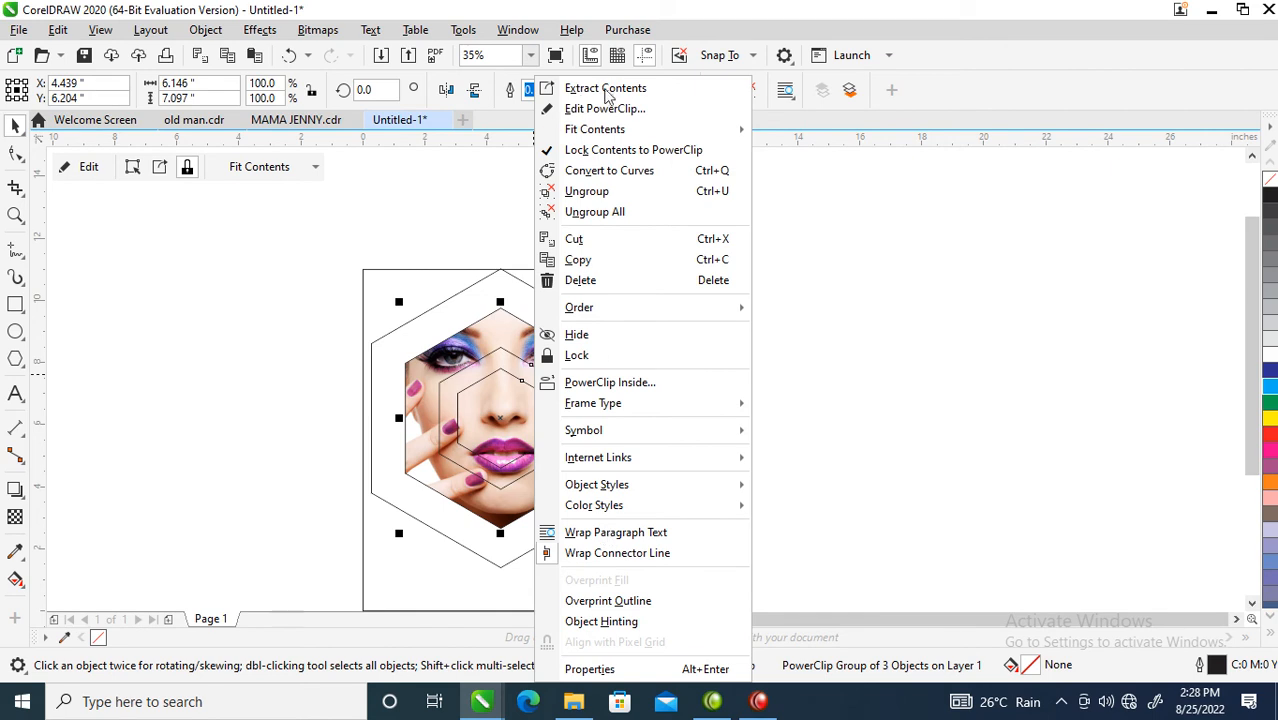
click(589, 212)
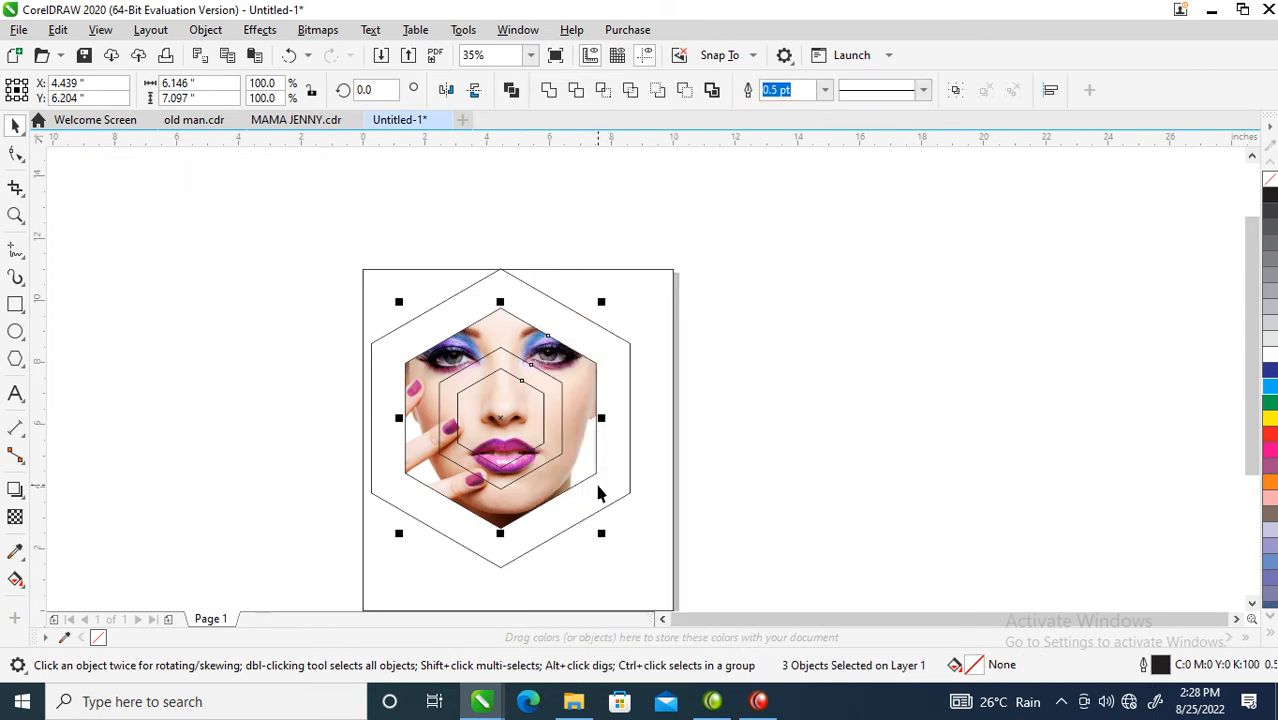
click(507, 424)
drag(499, 406, 654, 402)
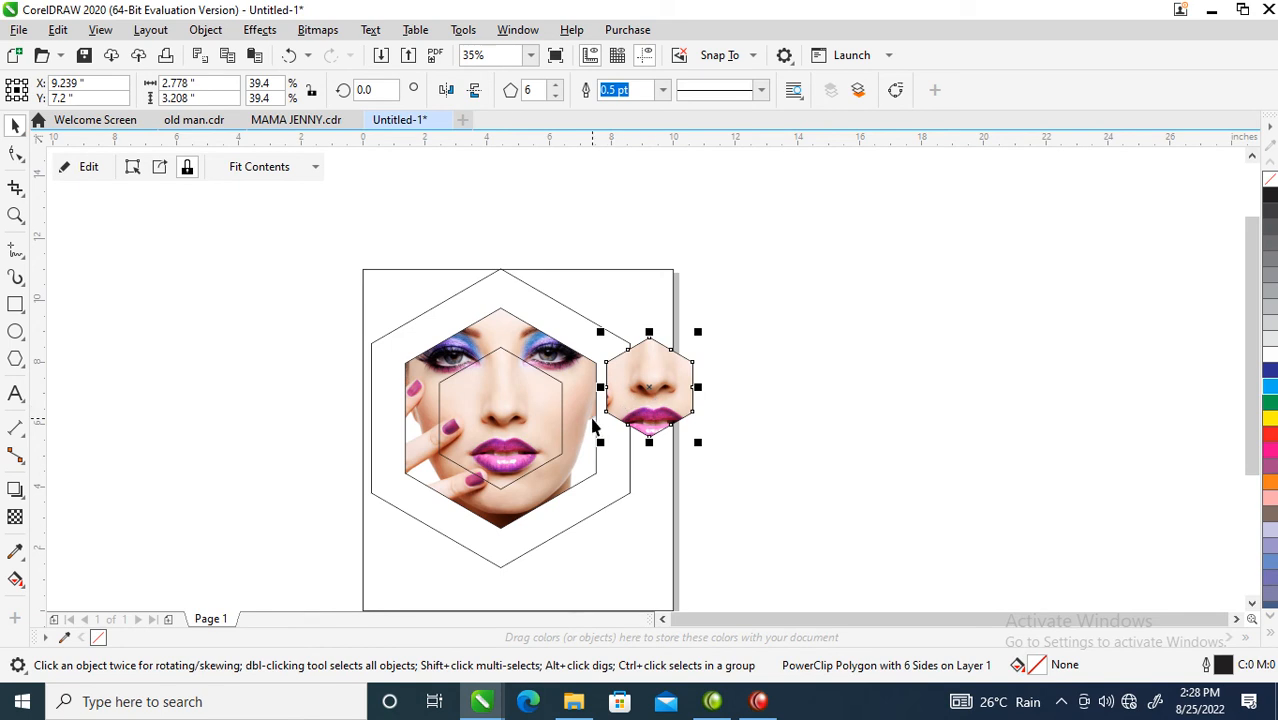
key(ctrl+z)
key(ctrl+z)
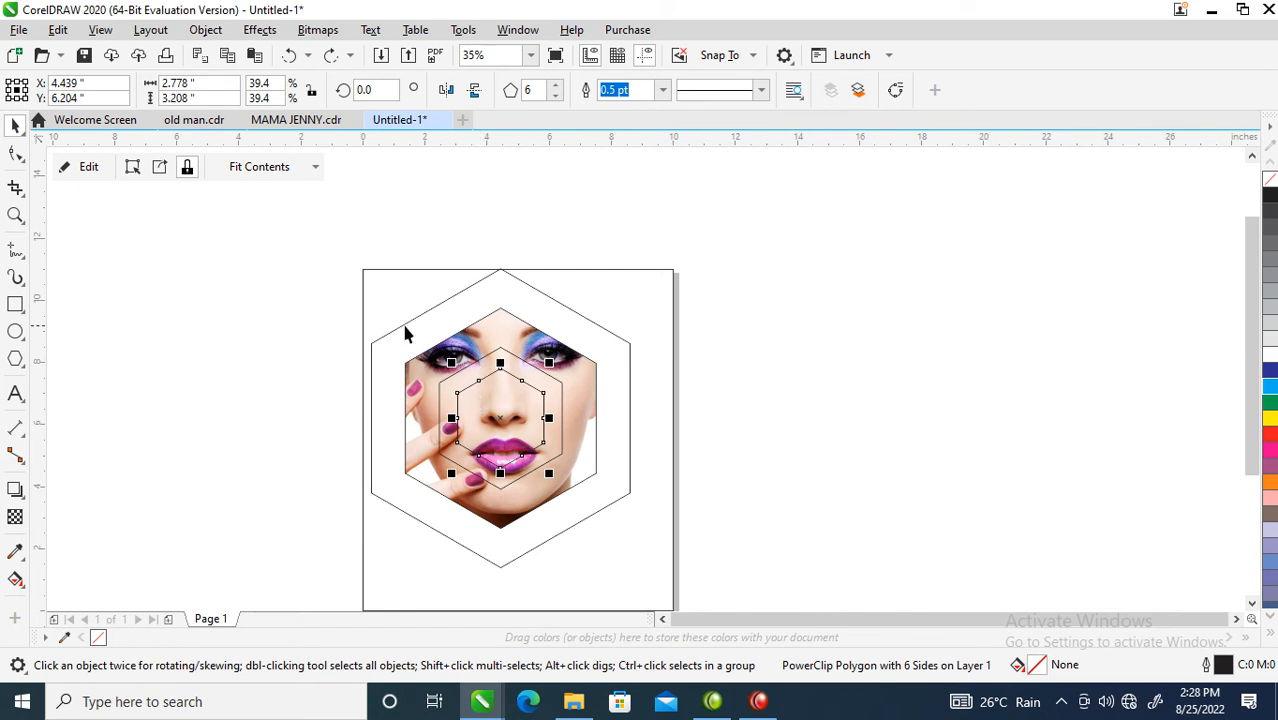
key(z)
drag(676, 533, 676, 534)
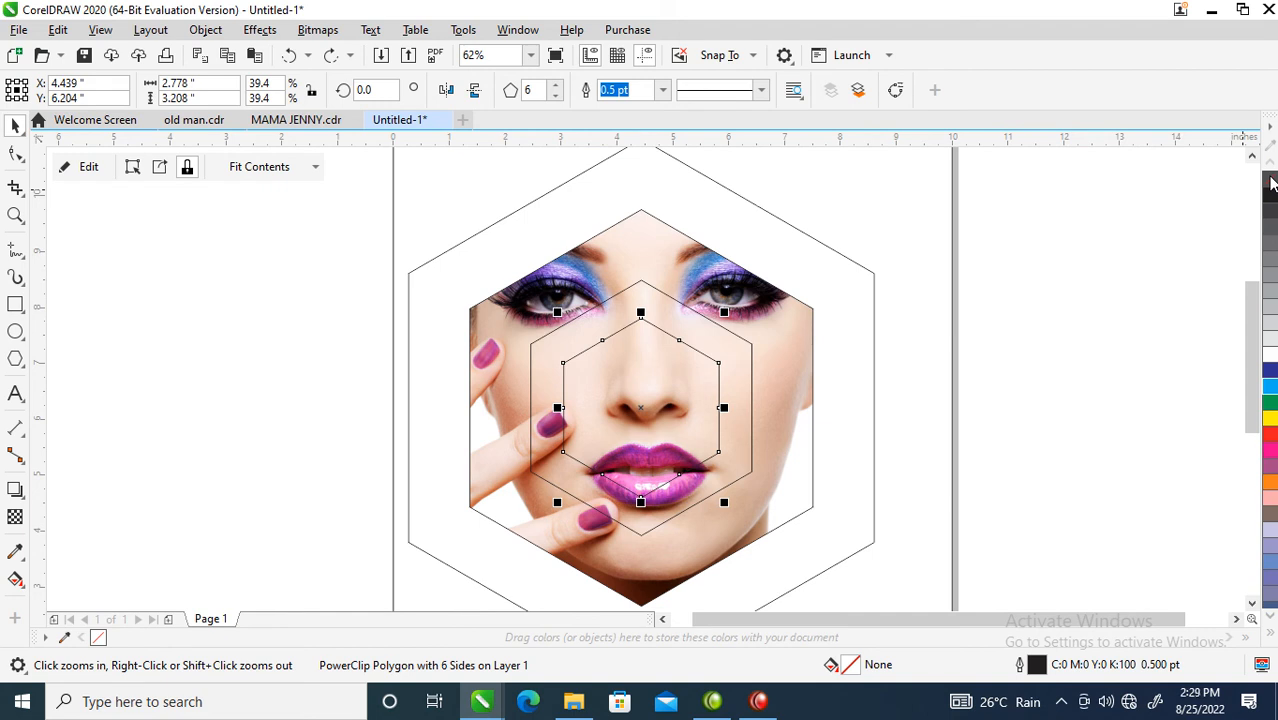
Step: Remove the smallest hexagon's outline and give it a 70-opacity drop shadow offset slightly right
right_click(1271, 180)
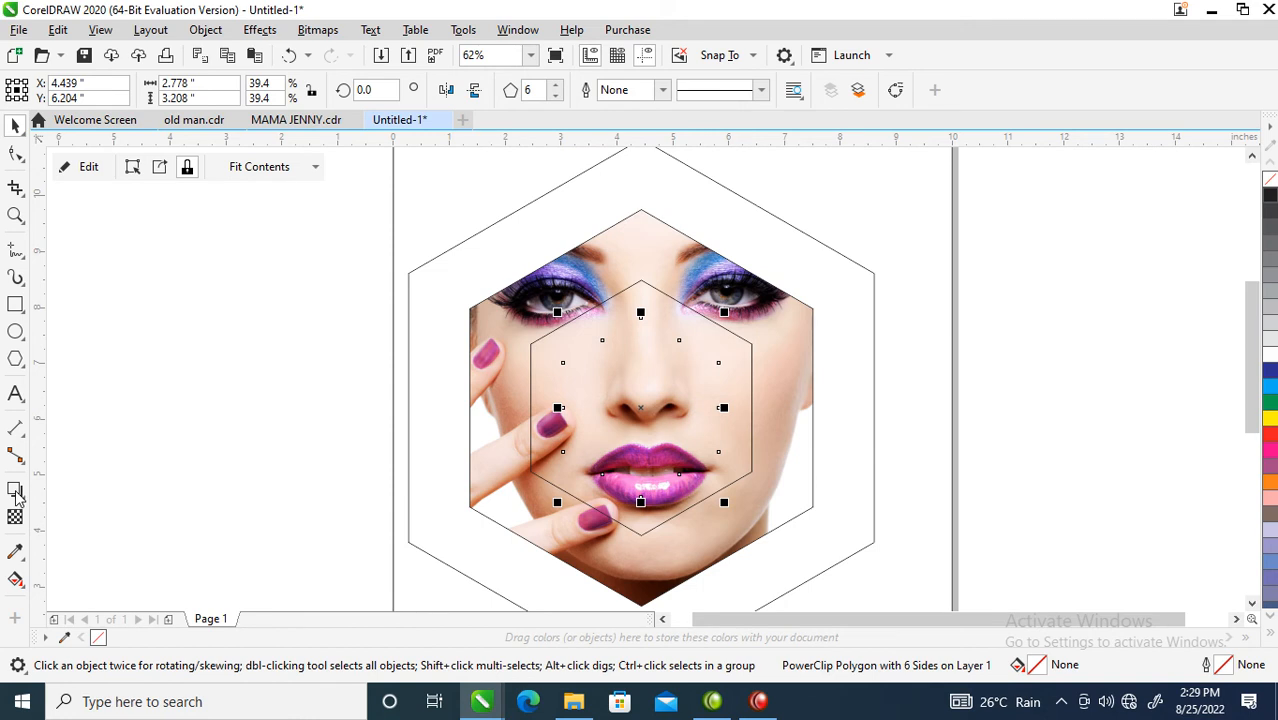
click(16, 495)
drag(629, 401, 694, 505)
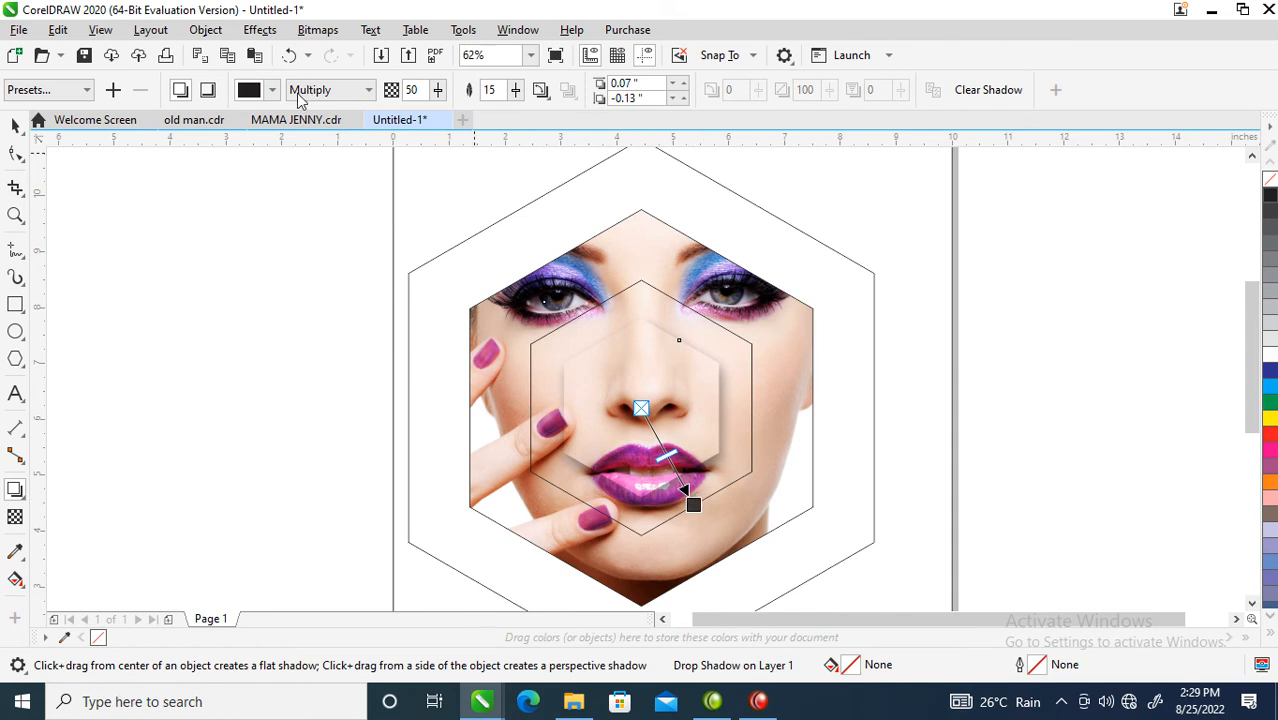
double_click(420, 89)
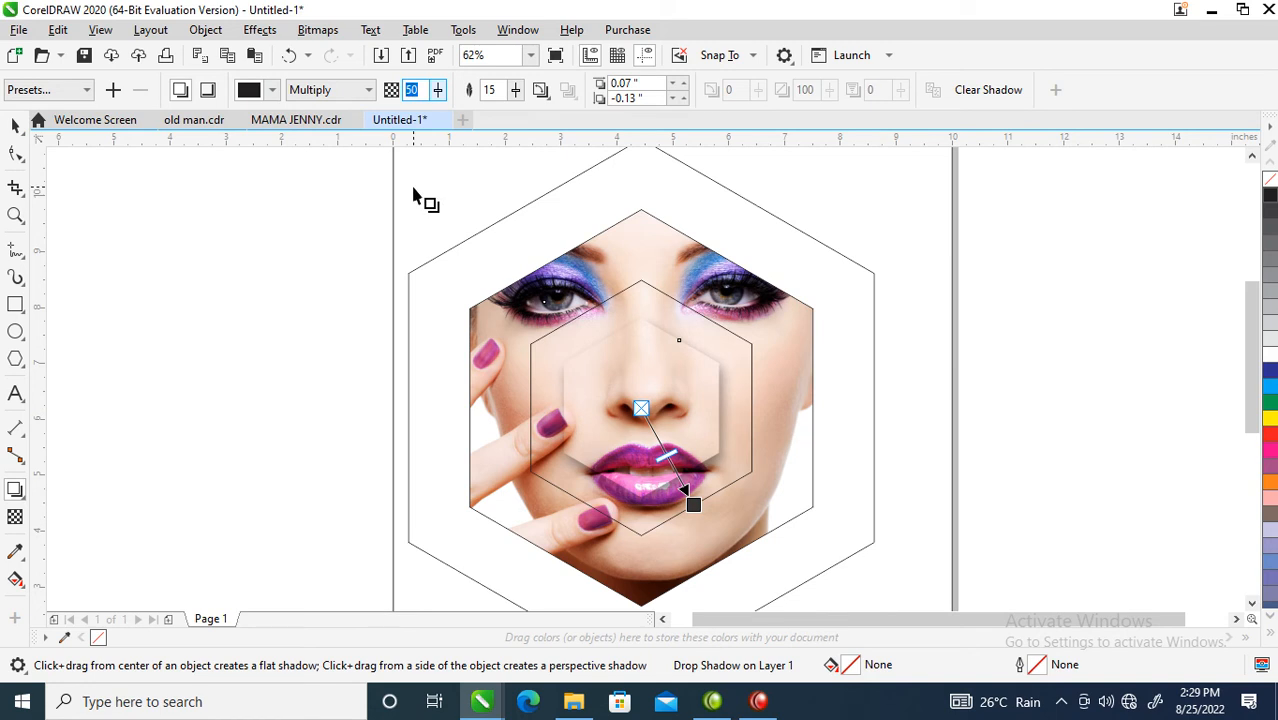
text(7)
key(Return)
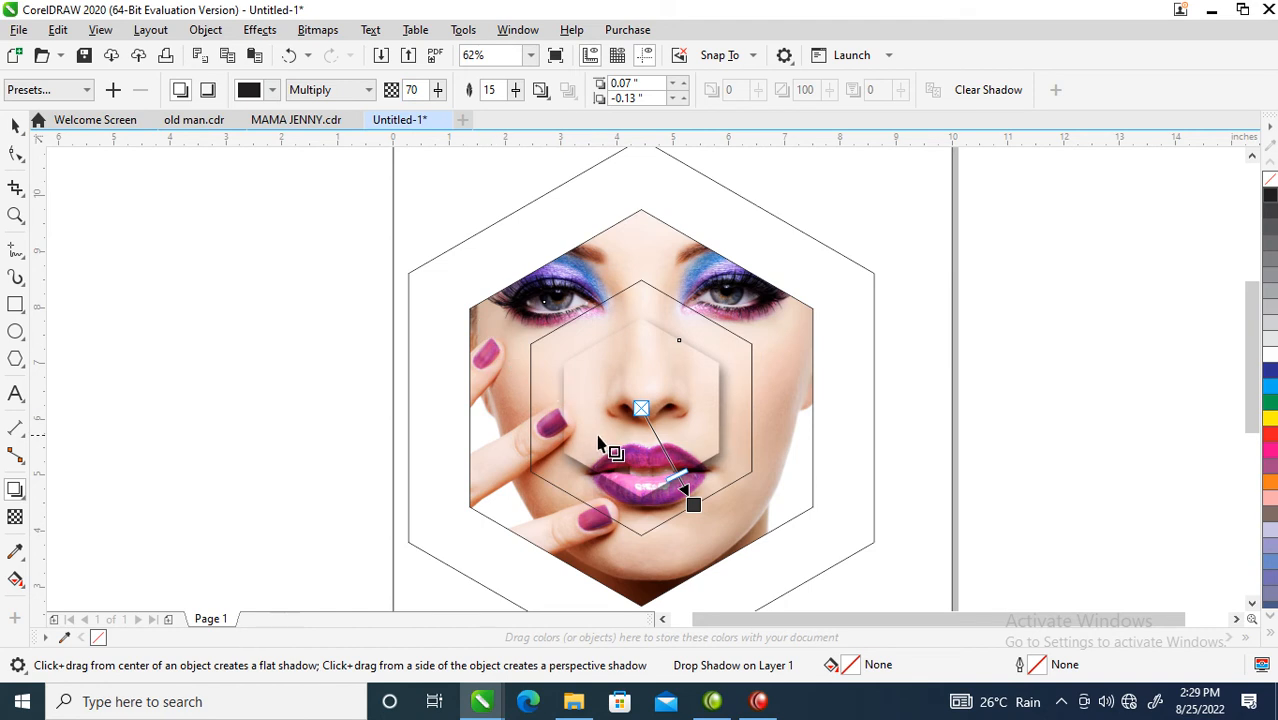
drag(693, 505, 690, 495)
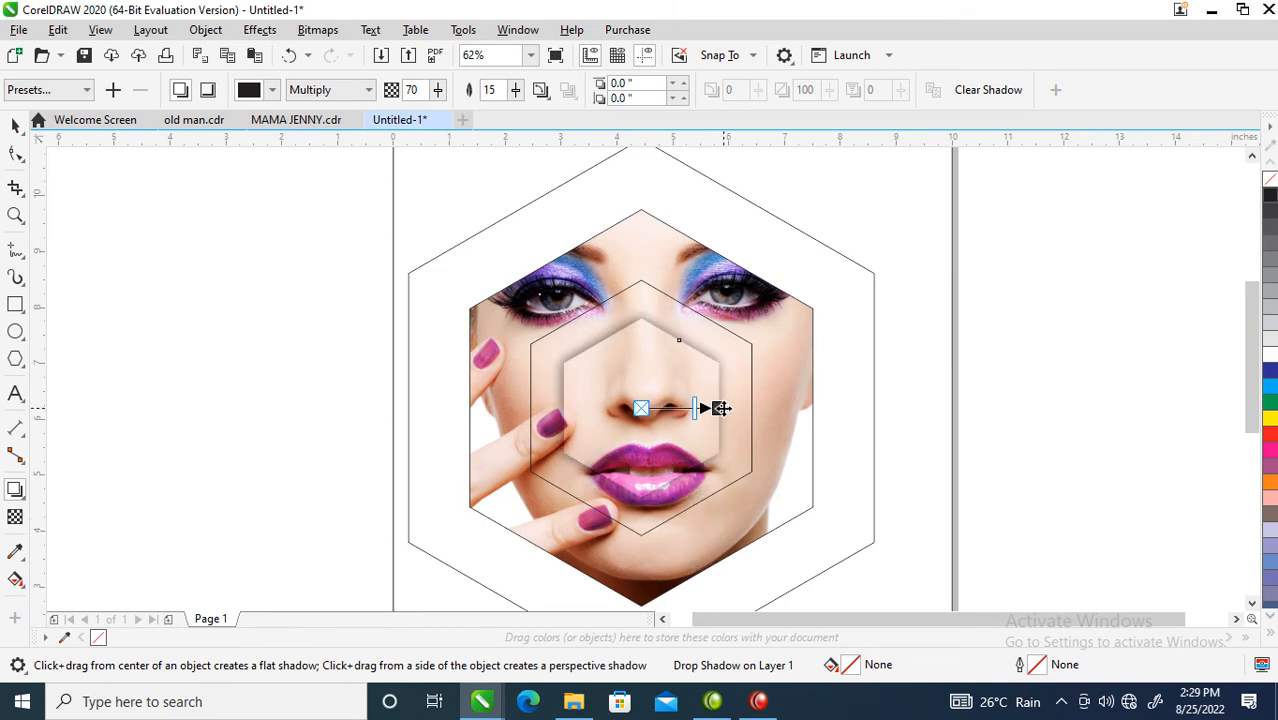
drag(717, 407, 722, 426)
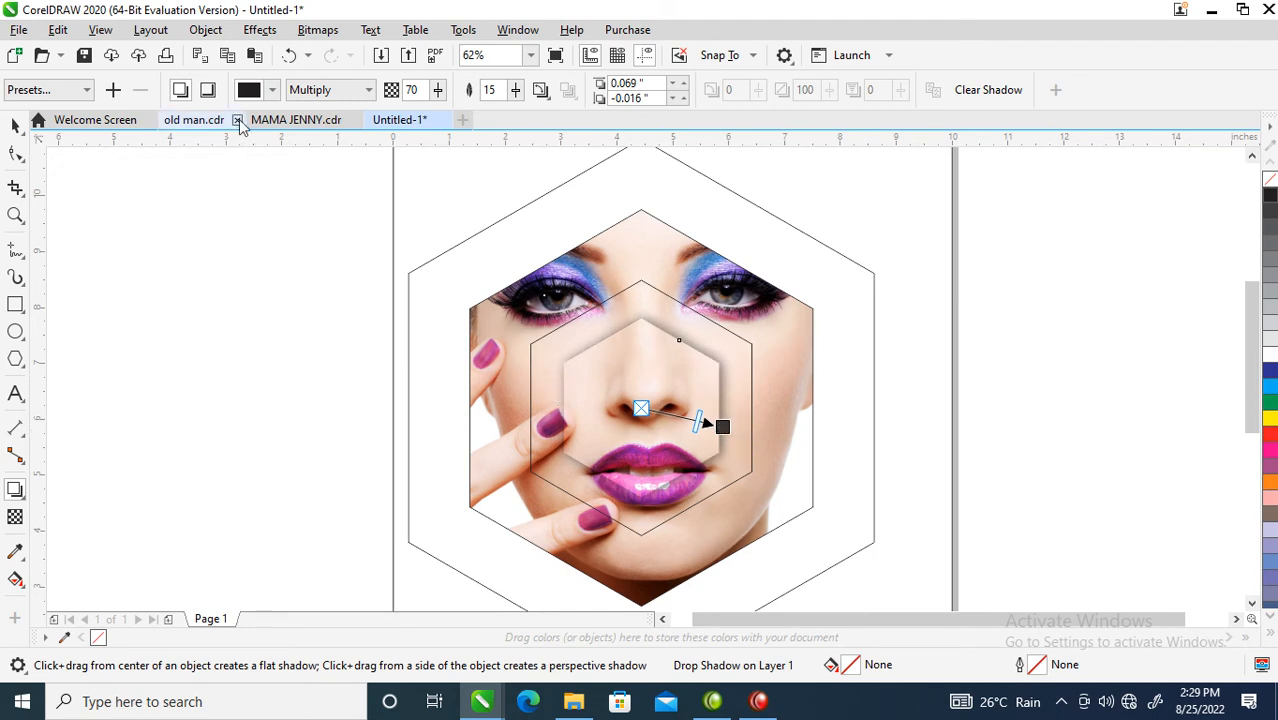
click(249, 92)
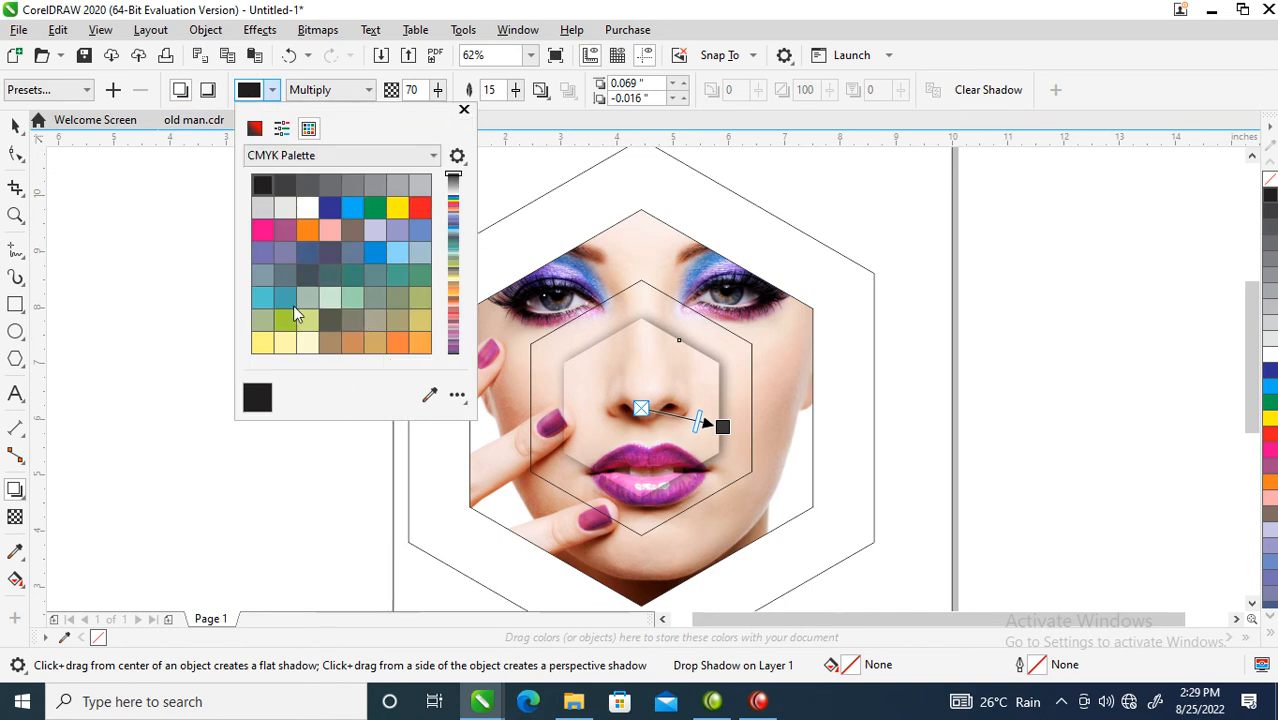
Step: Set the shadow colour to purple sampled from the portrait with the CMYK mixer's eyedropper
click(254, 128)
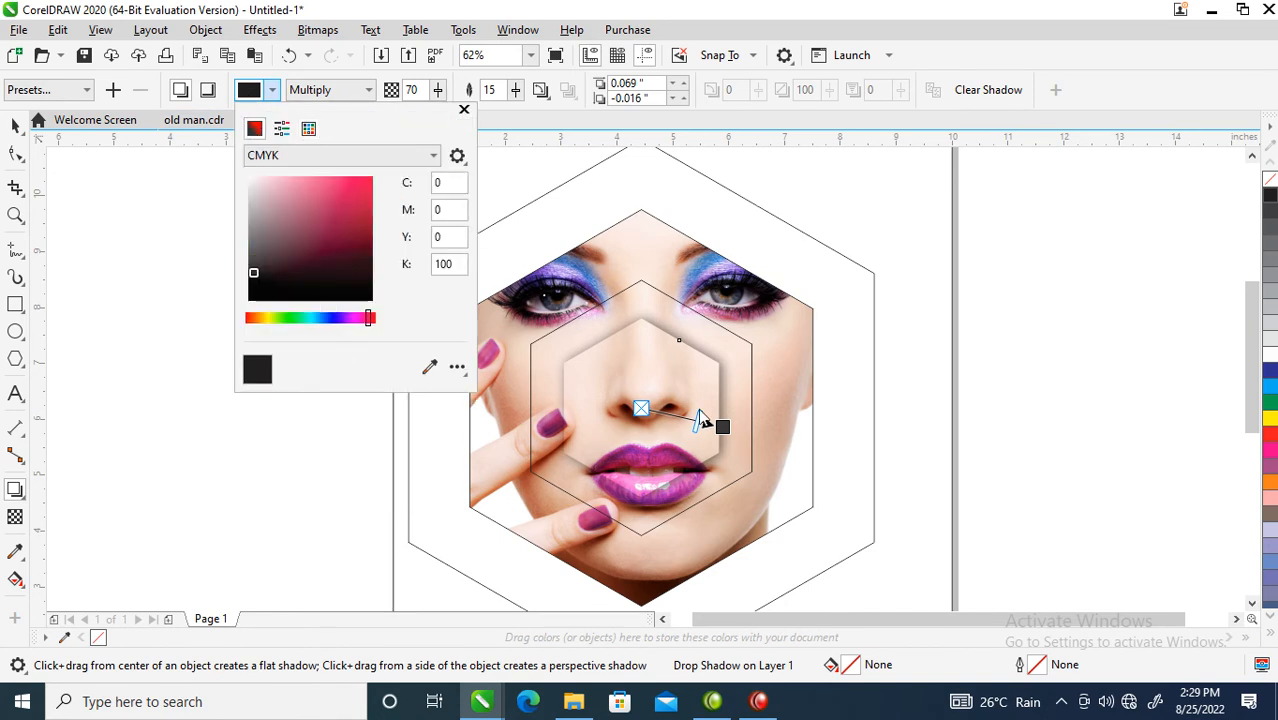
click(431, 369)
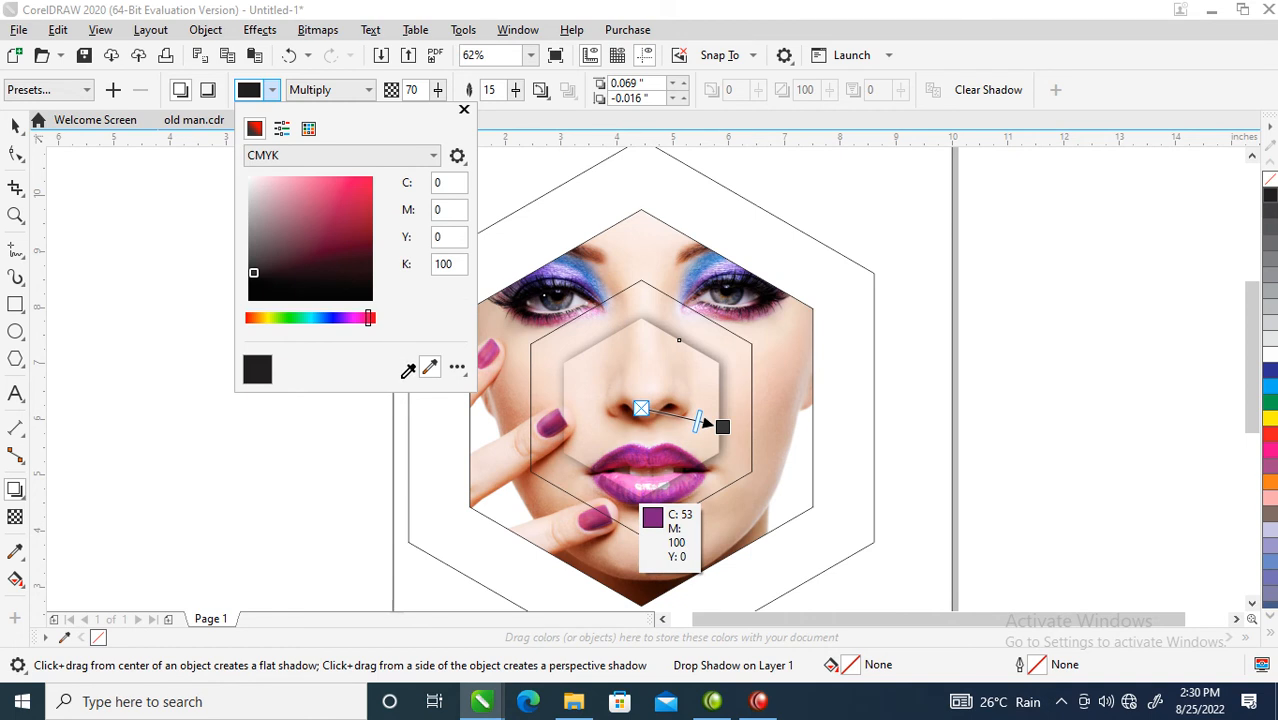
click(300, 293)
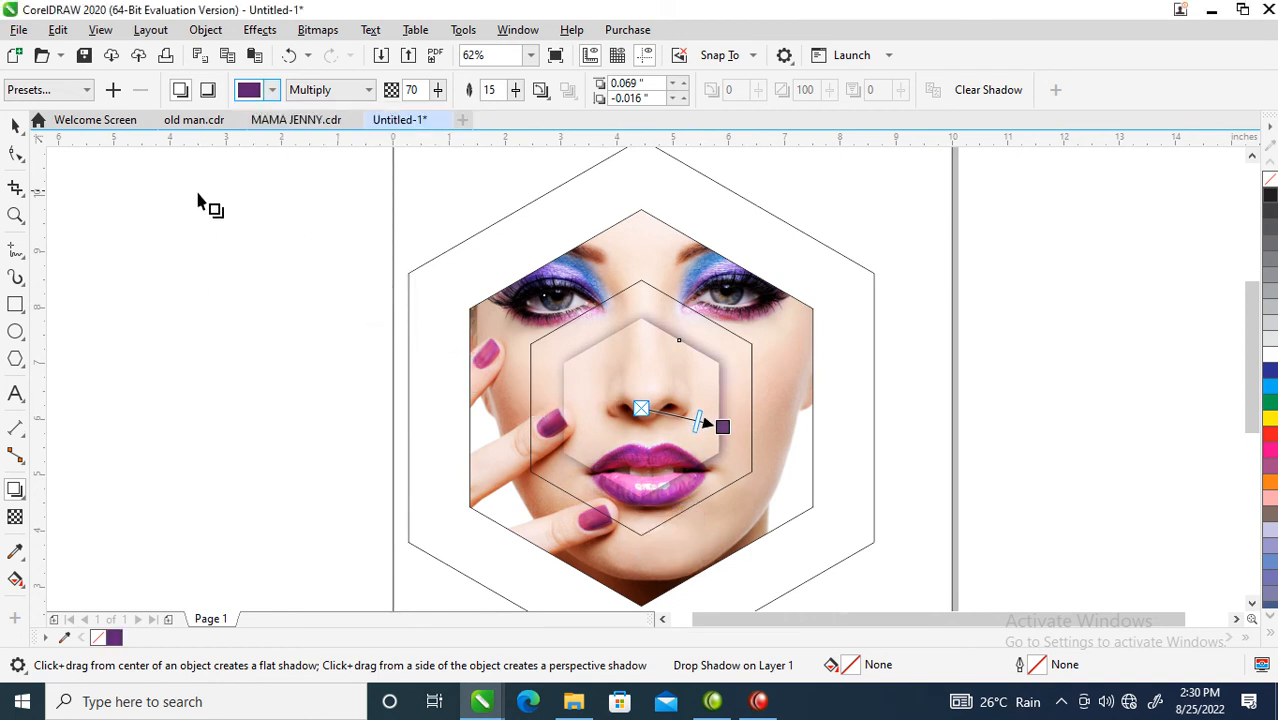
Step: Break the drop shadow apart, group it with its hexagon, and select the inner face hexagon
click(205, 30)
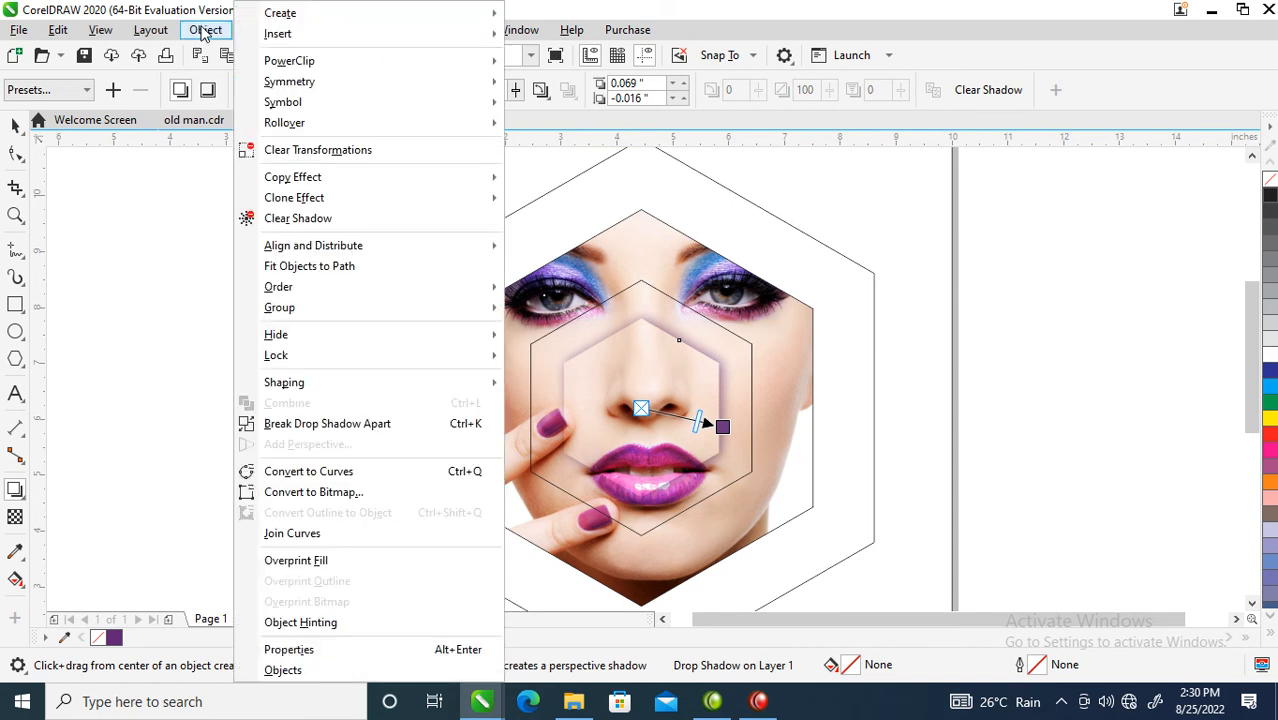
click(315, 425)
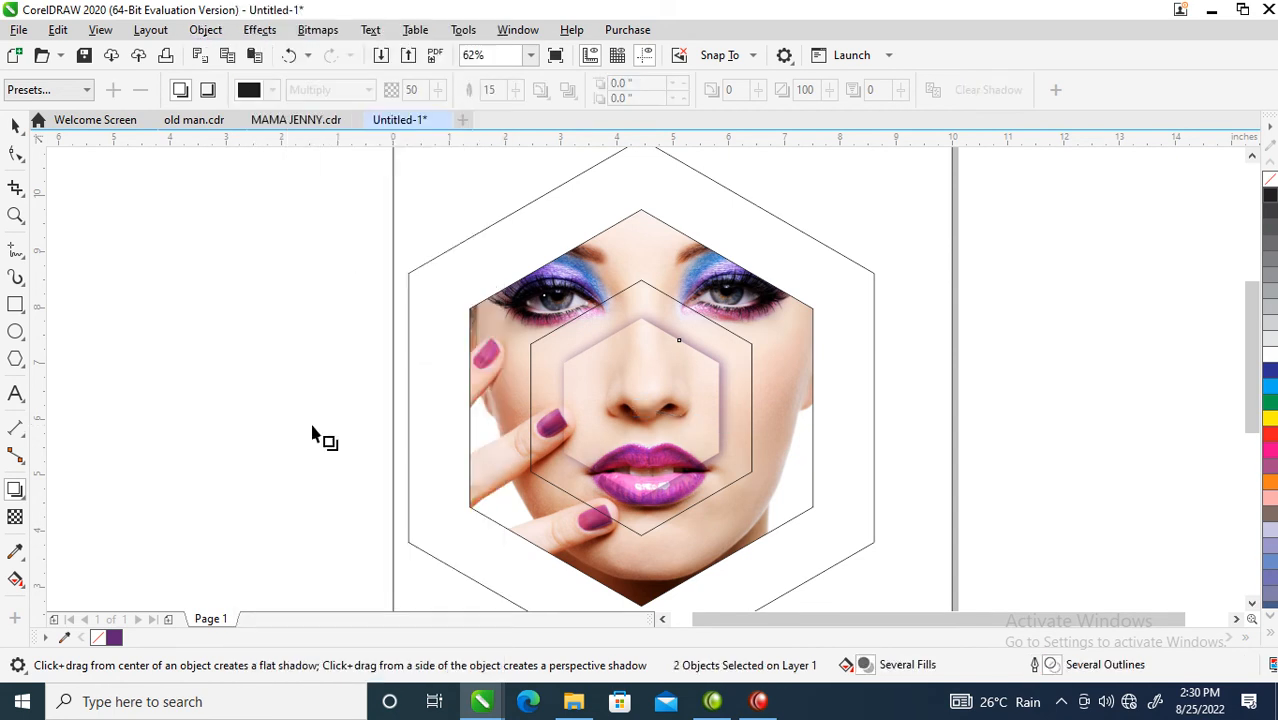
key(space)
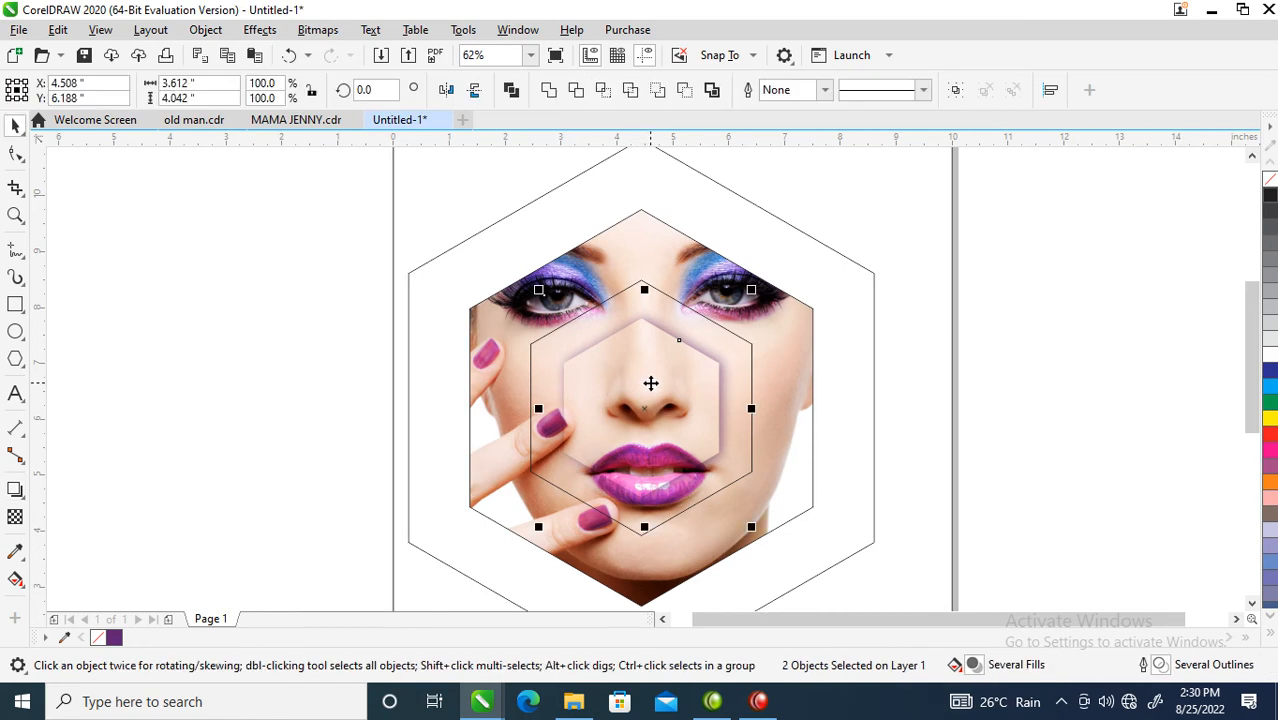
key(ctrl+g)
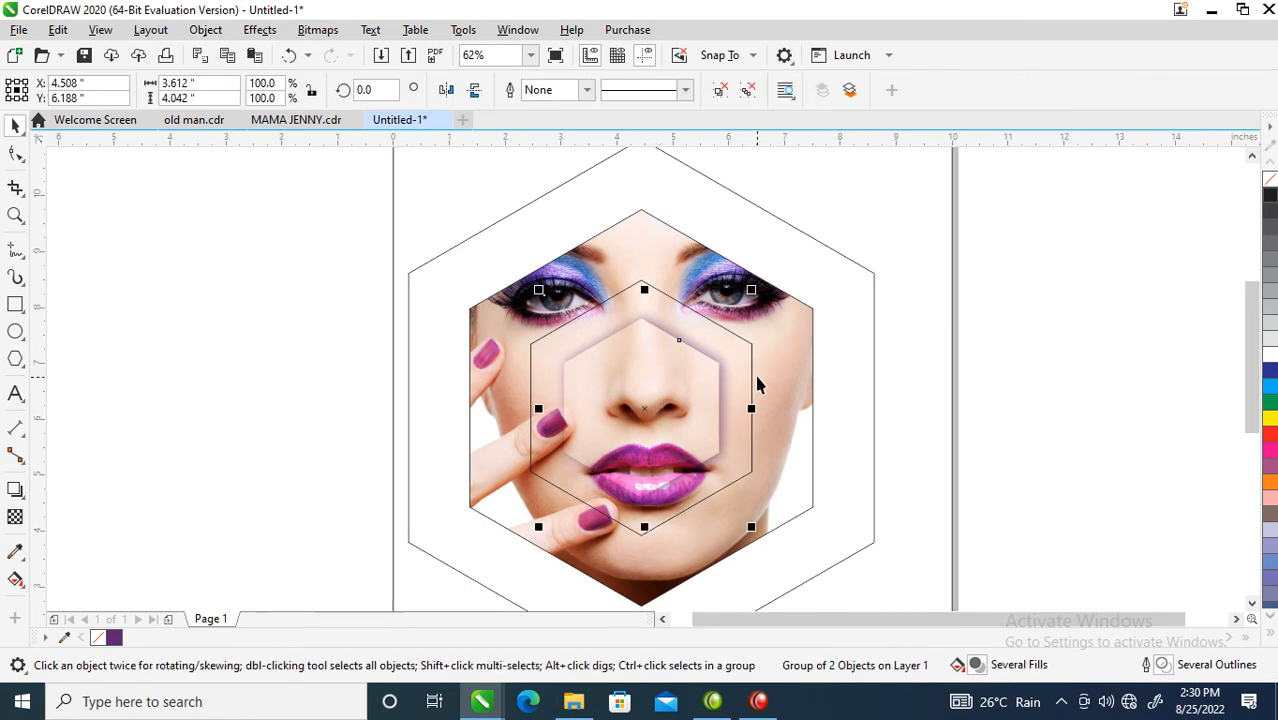
ctrl+click(747, 342)
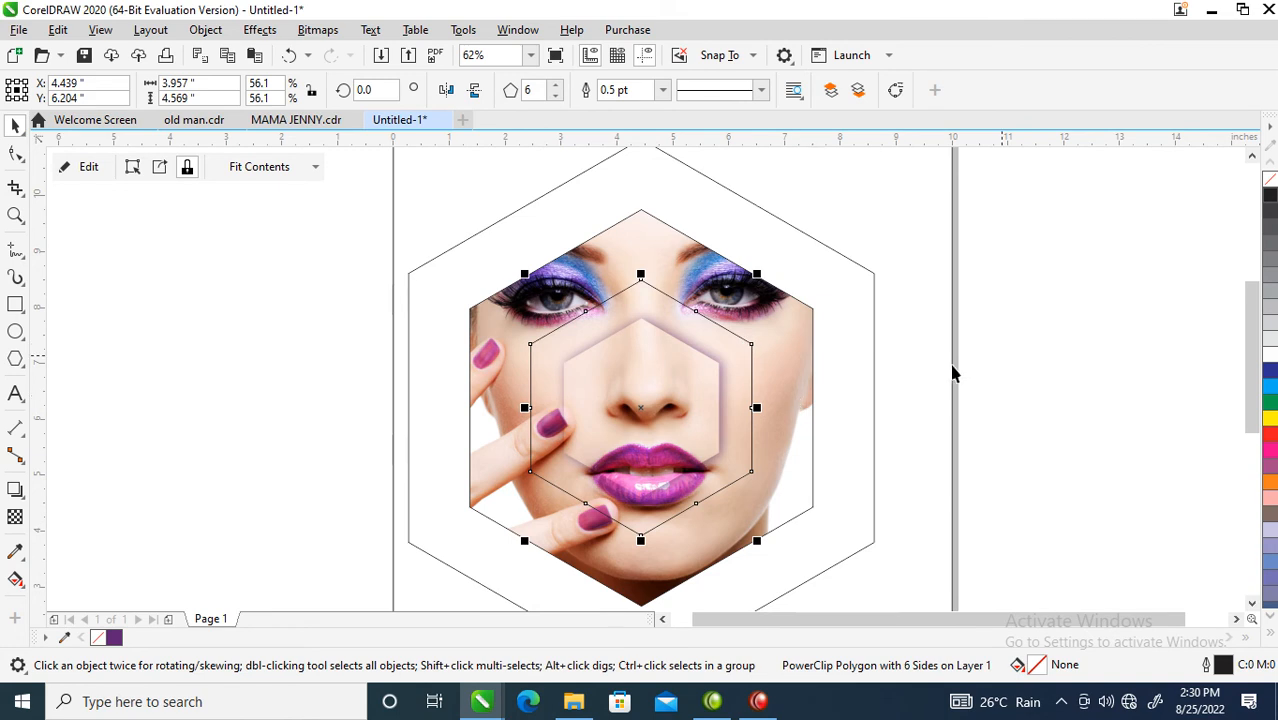
Step: Remove the inner hexagon's outline and drag a drop shadow from it
right_click(1270, 179)
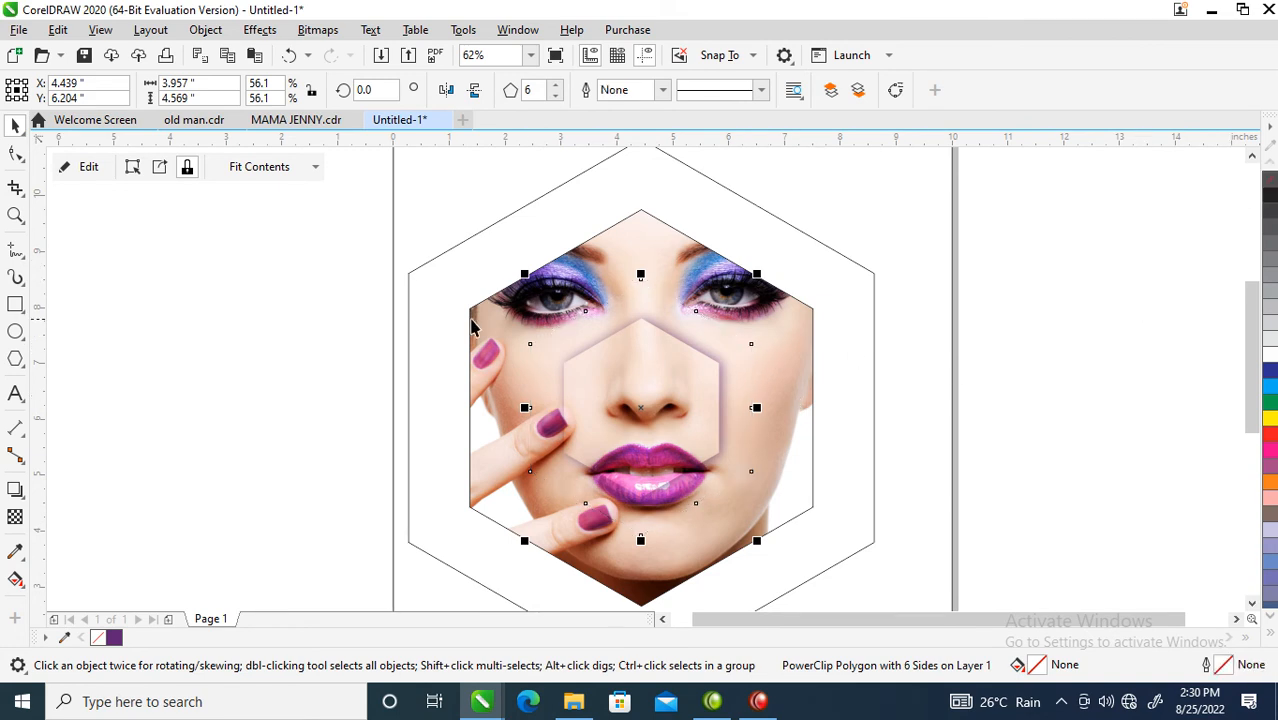
click(16, 489)
drag(640, 408, 755, 538)
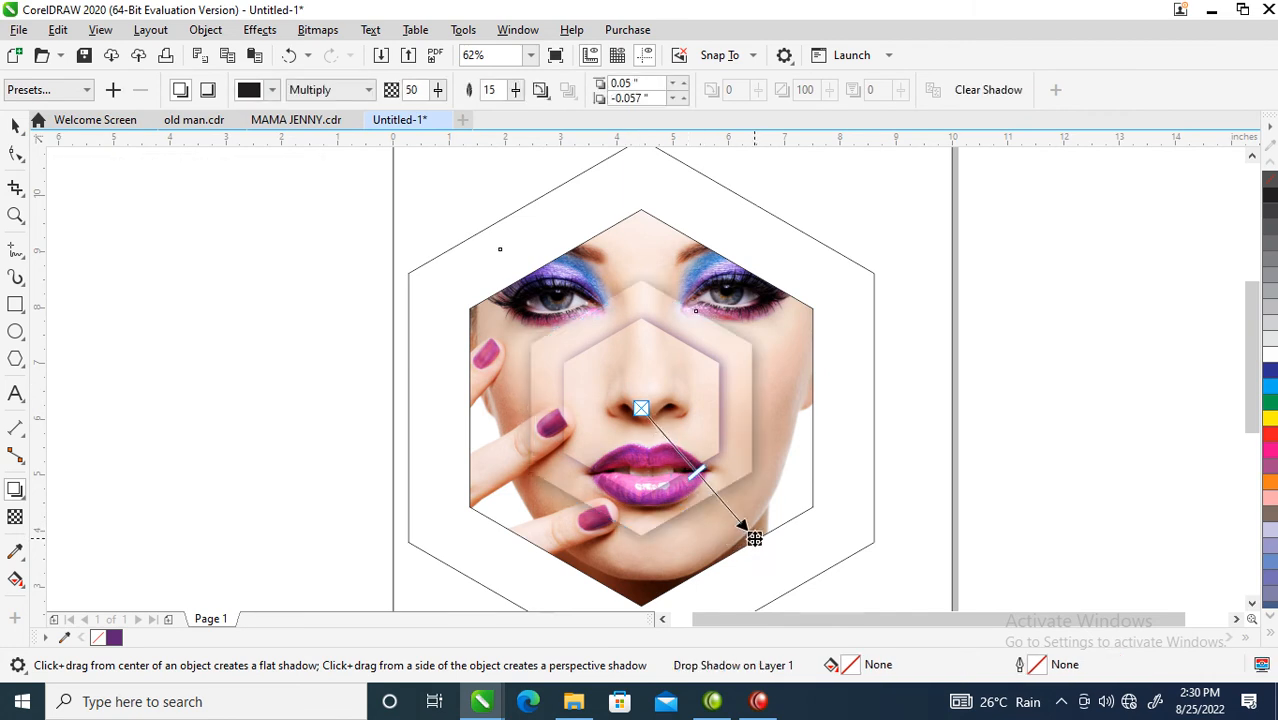
Step: Set the drop shadow's opacity to 90 and feathering to 30
click(406, 90)
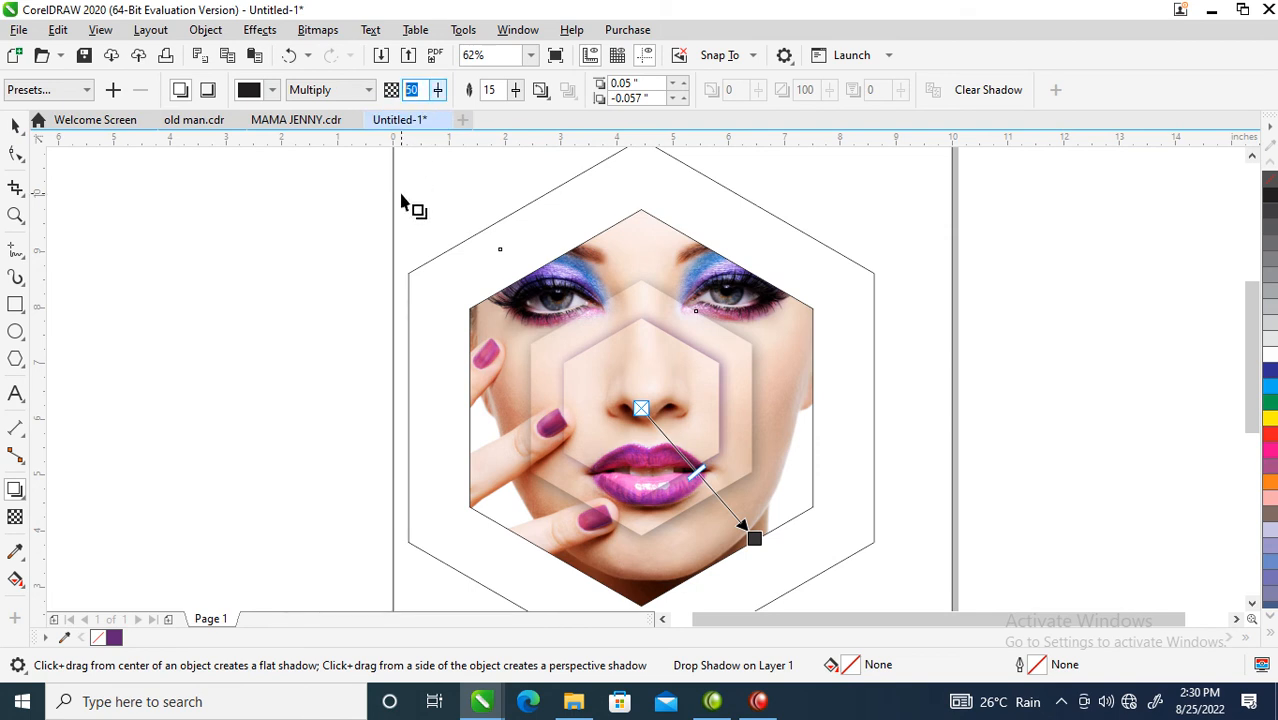
text(90)
key(Return)
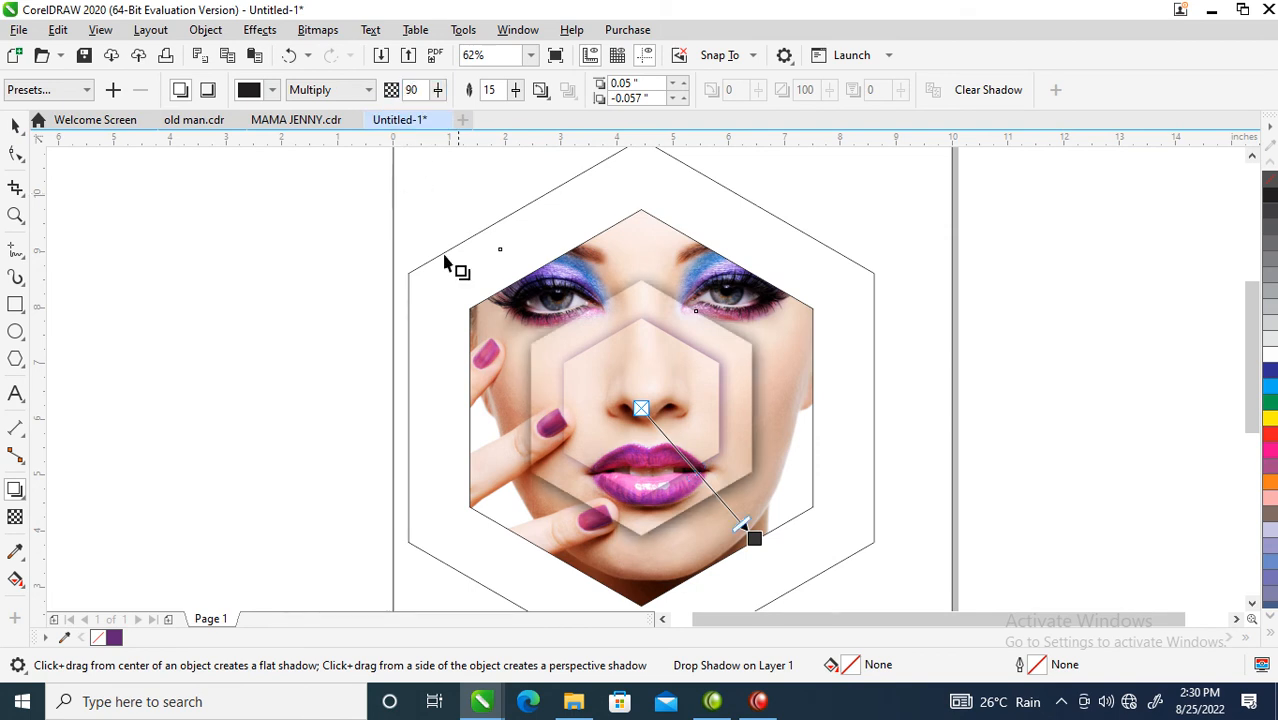
click(490, 90)
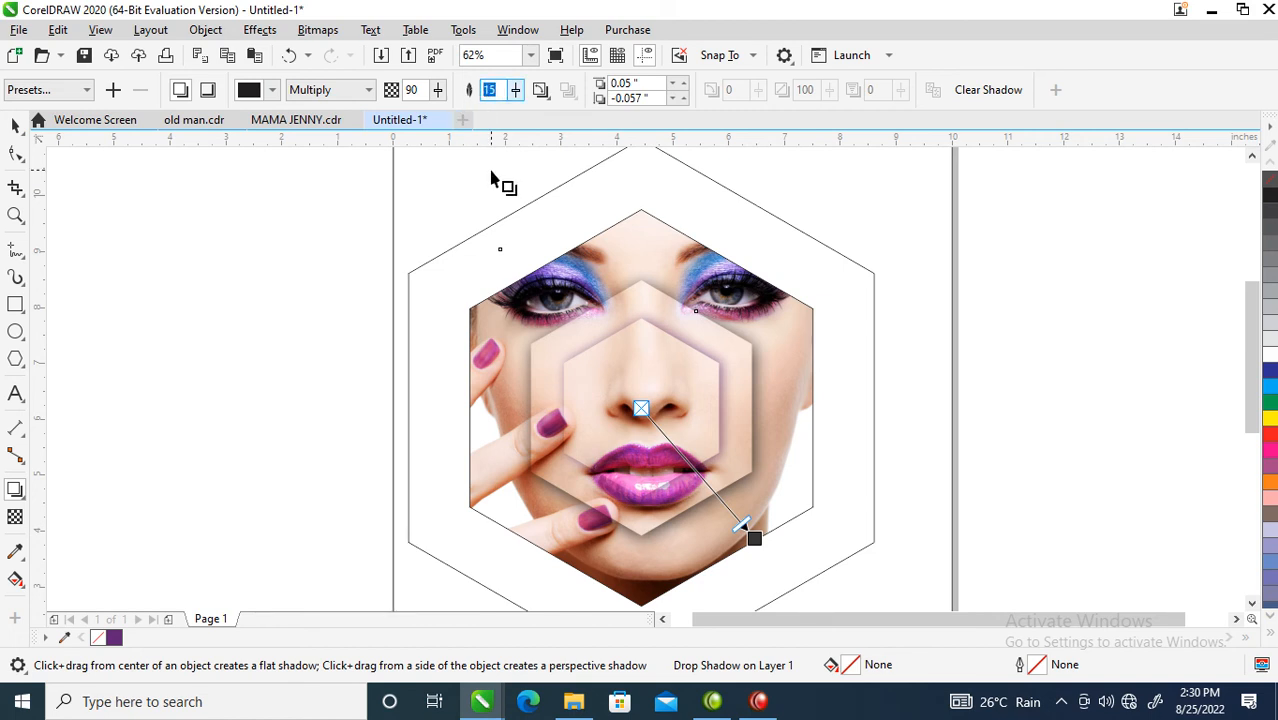
text(30)
key(Return)
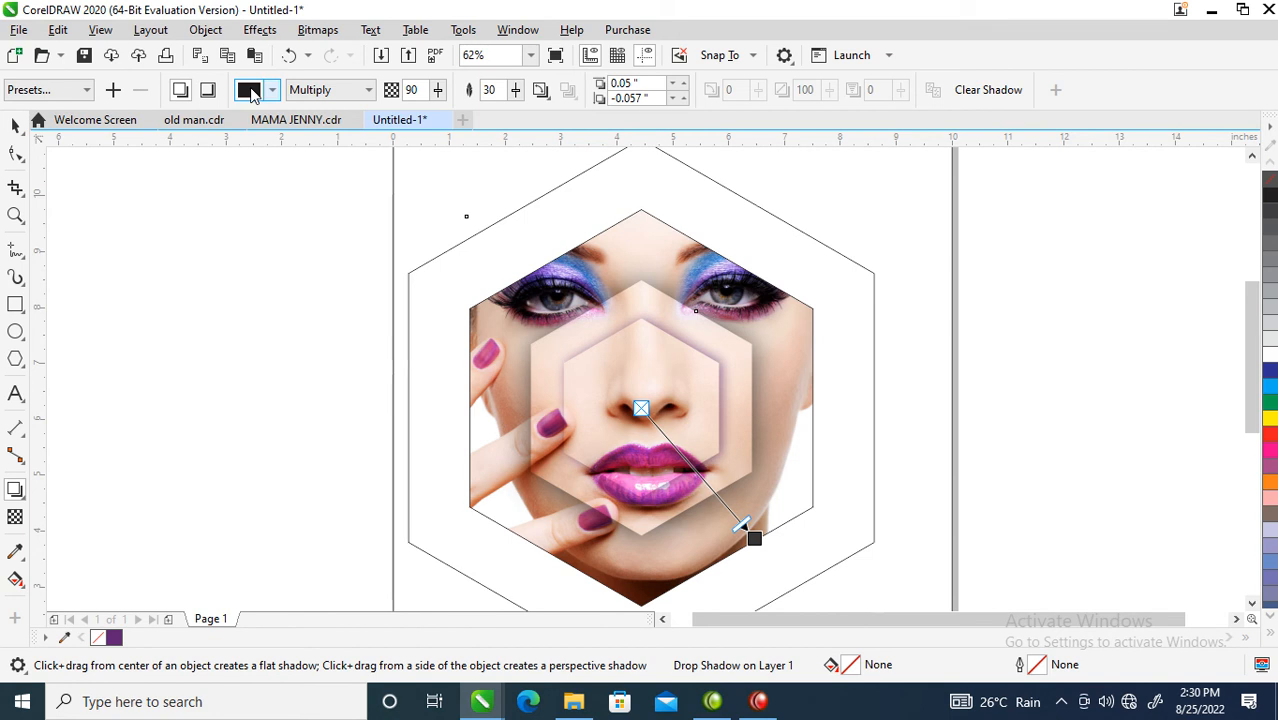
Step: Colour the inner hexagon's shadow with the purple sampled from the model's lips
click(250, 91)
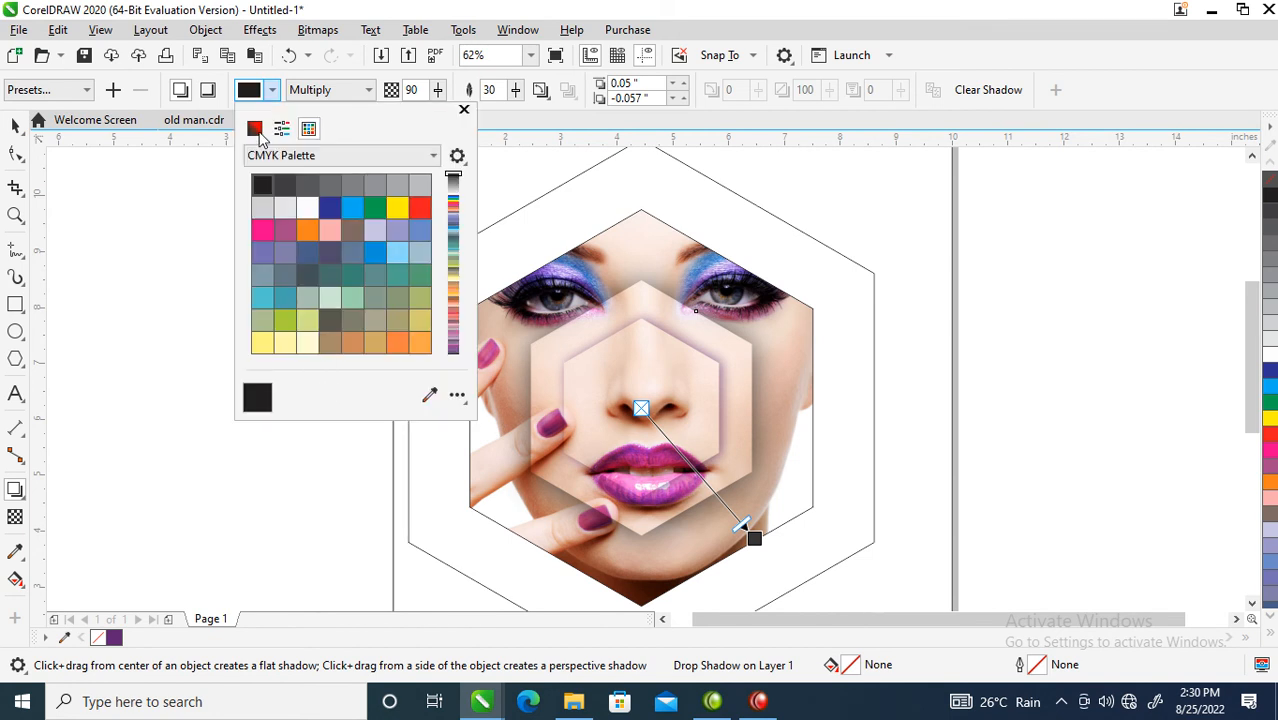
click(255, 130)
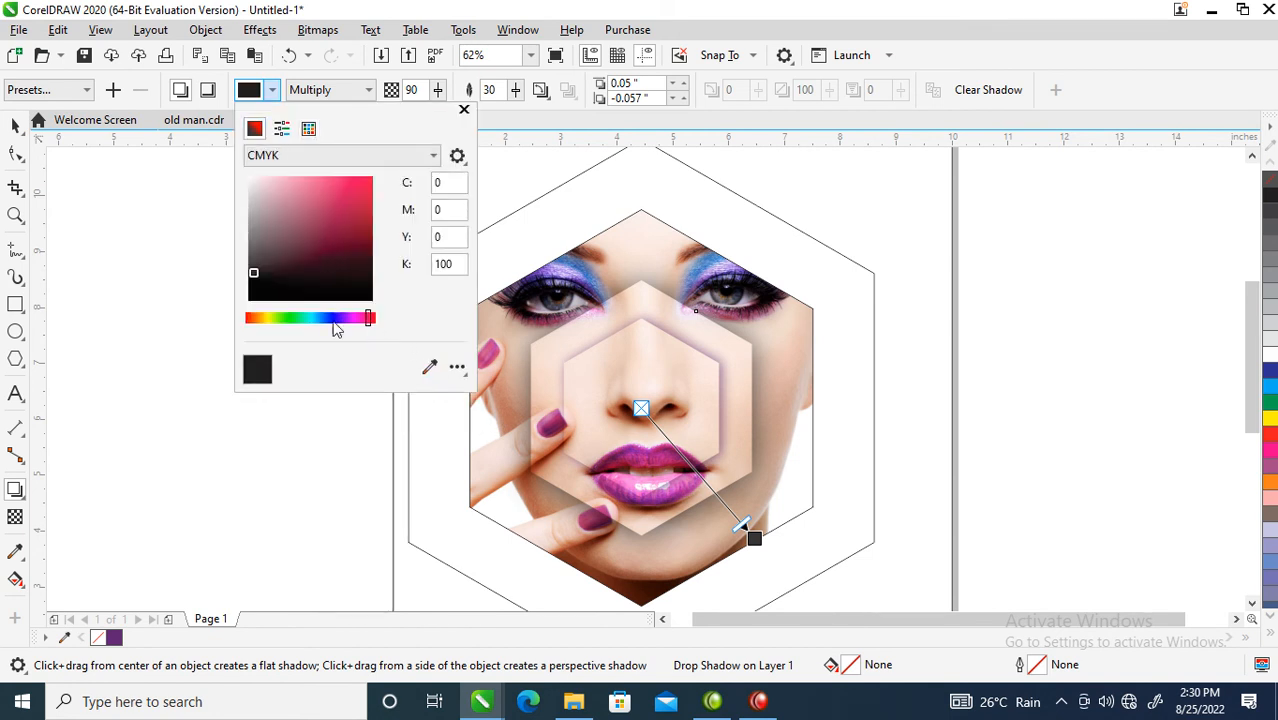
click(430, 372)
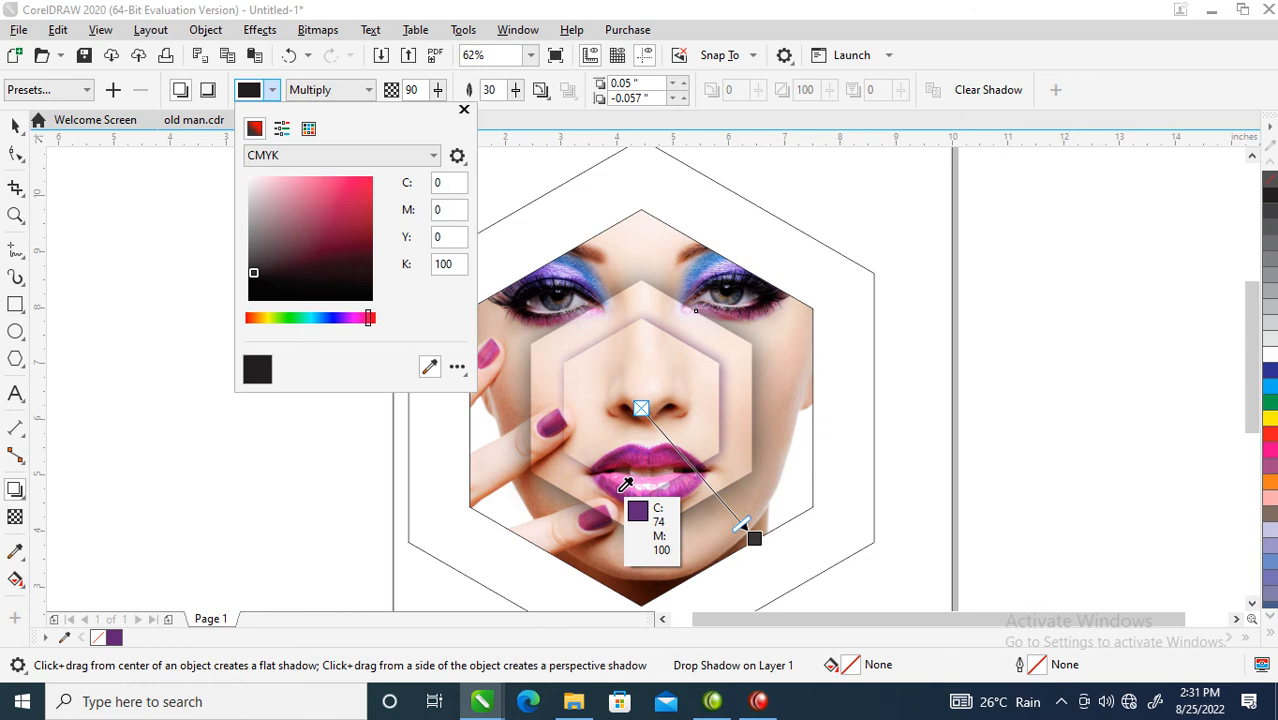
click(621, 490)
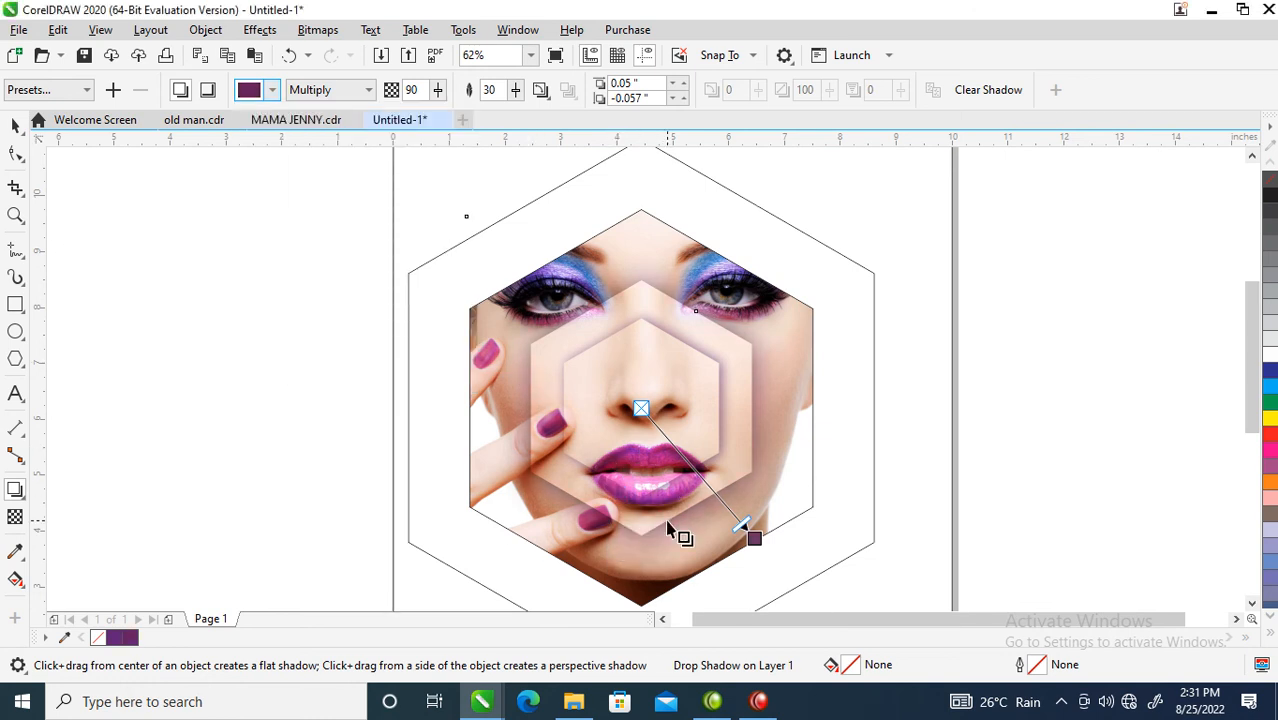
Step: Break the drop shadow apart and group it with the inner hexagon
click(205, 30)
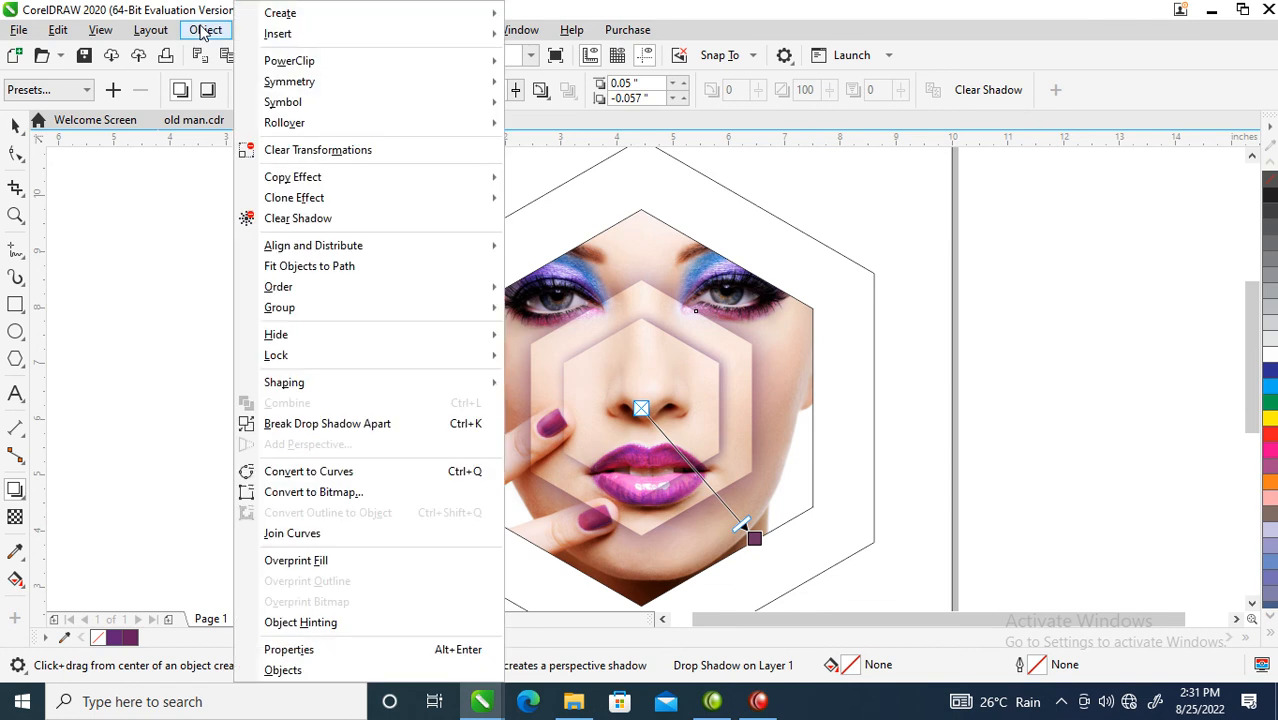
click(328, 425)
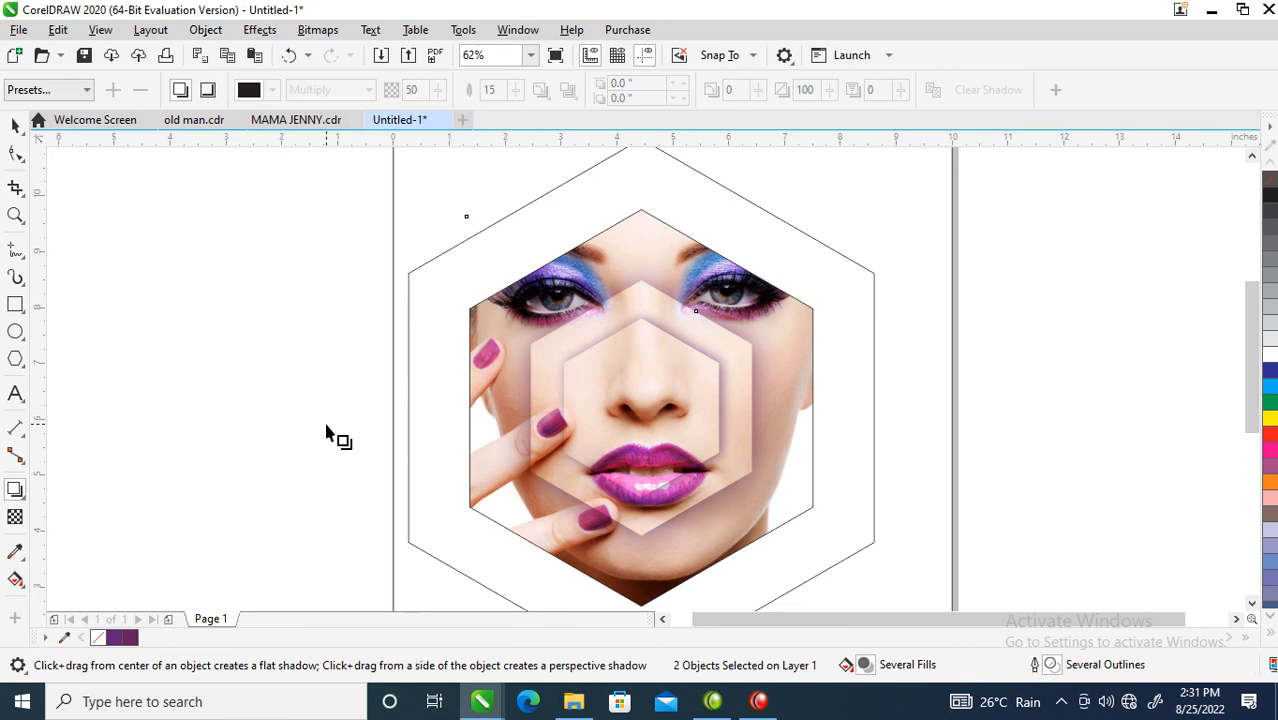
key(space)
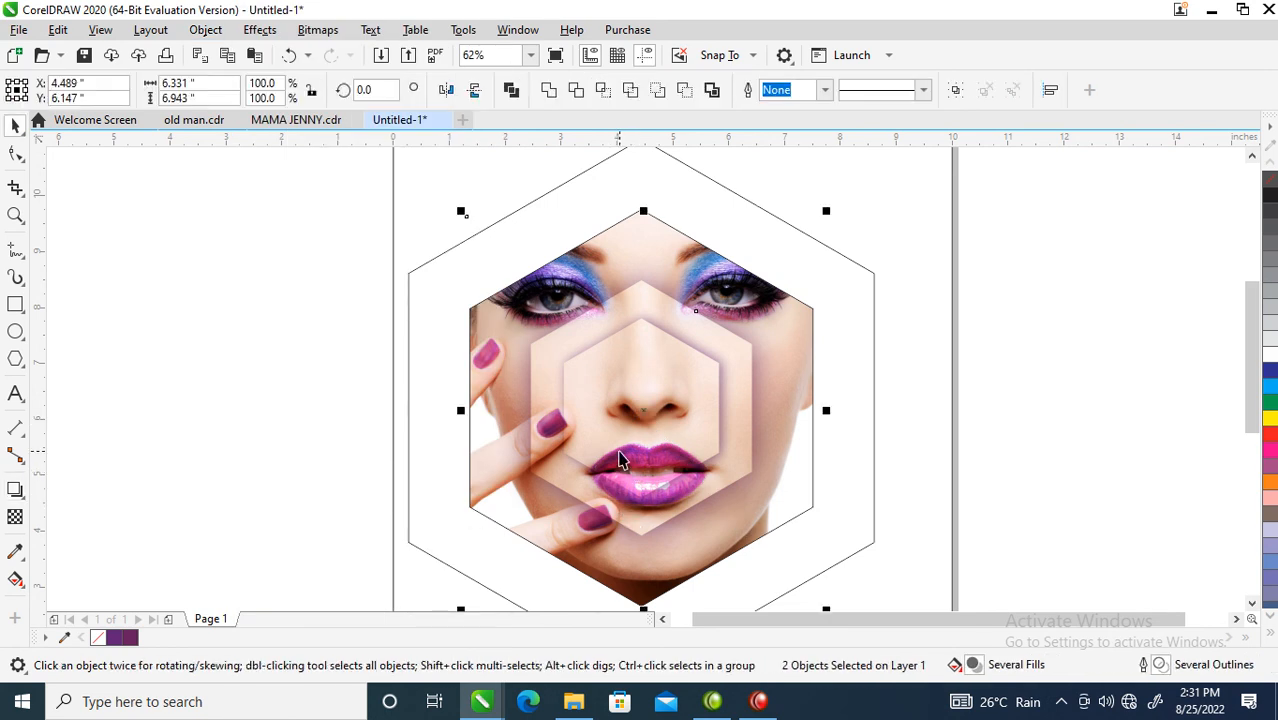
key(ctrl+g)
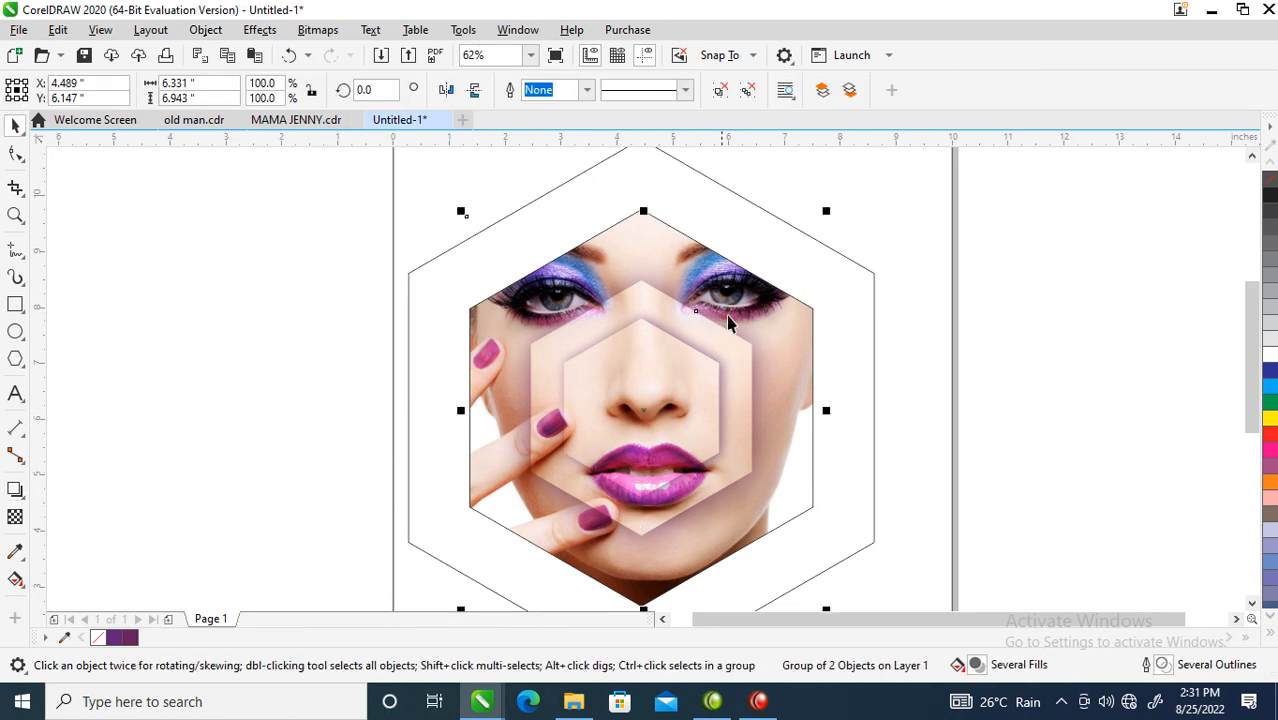
Step: Zoom out to the whole poster page and select the large outer hexagon
scroll(787, 318, down, 1)
key(z)
drag(553, 207, 921, 521)
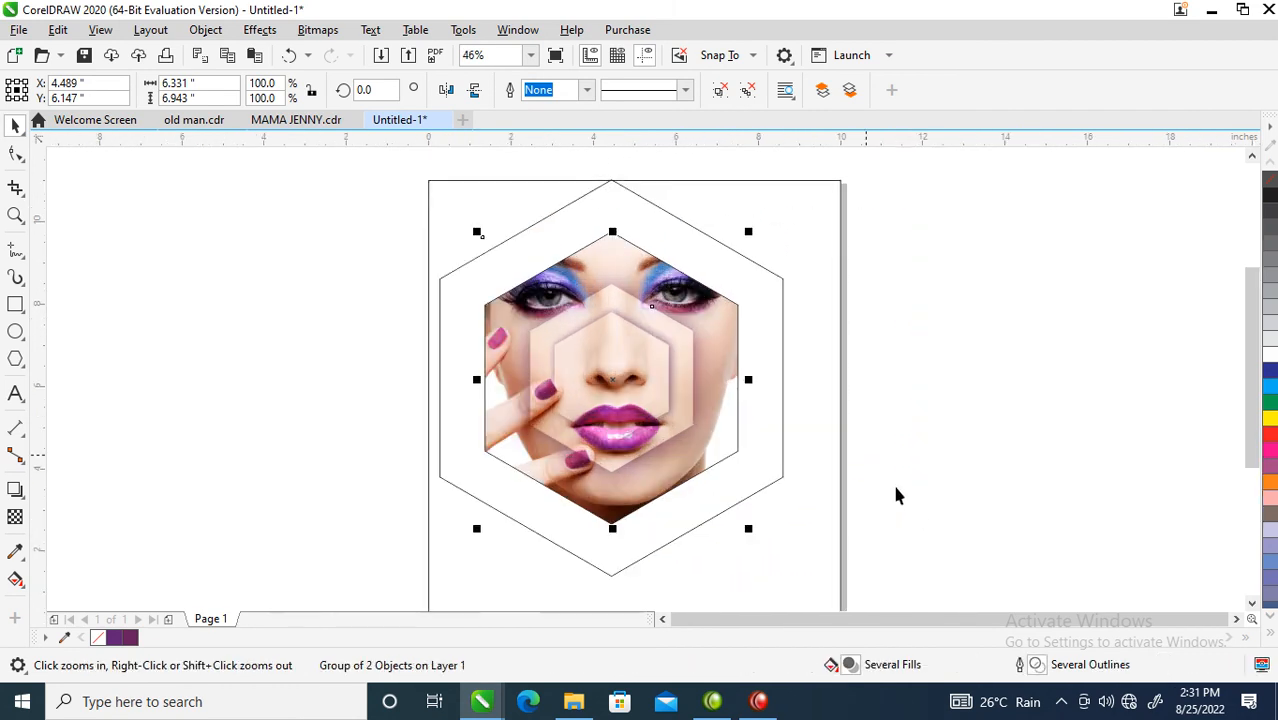
click(765, 268)
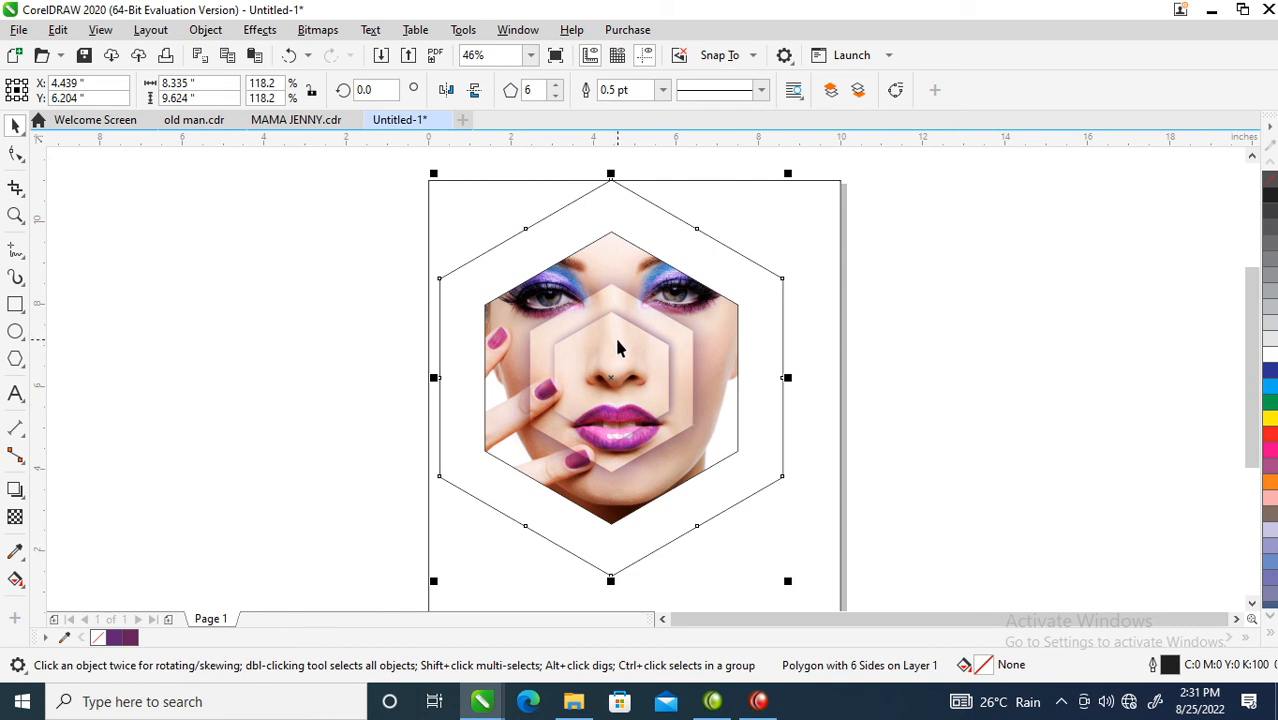
Step: Fill the outer hexagon with the dark purple swatch (C61 M100 Y28 K25)
click(130, 640)
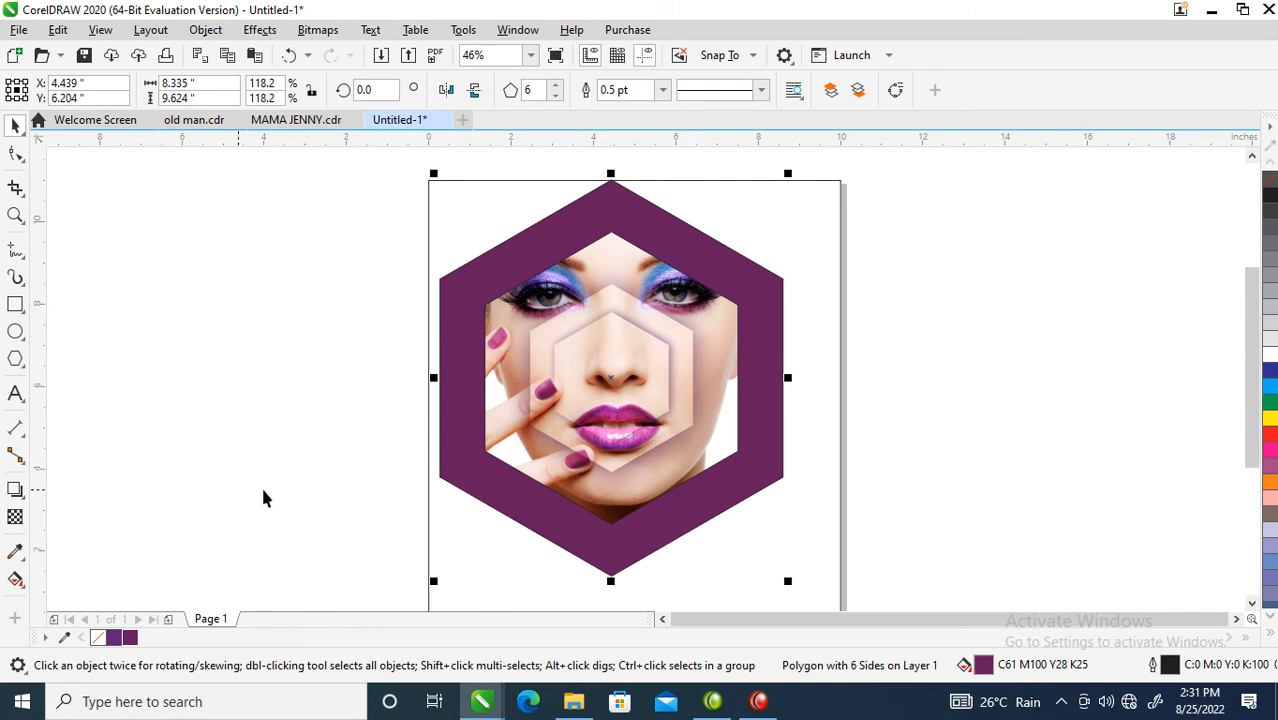
click(16, 582)
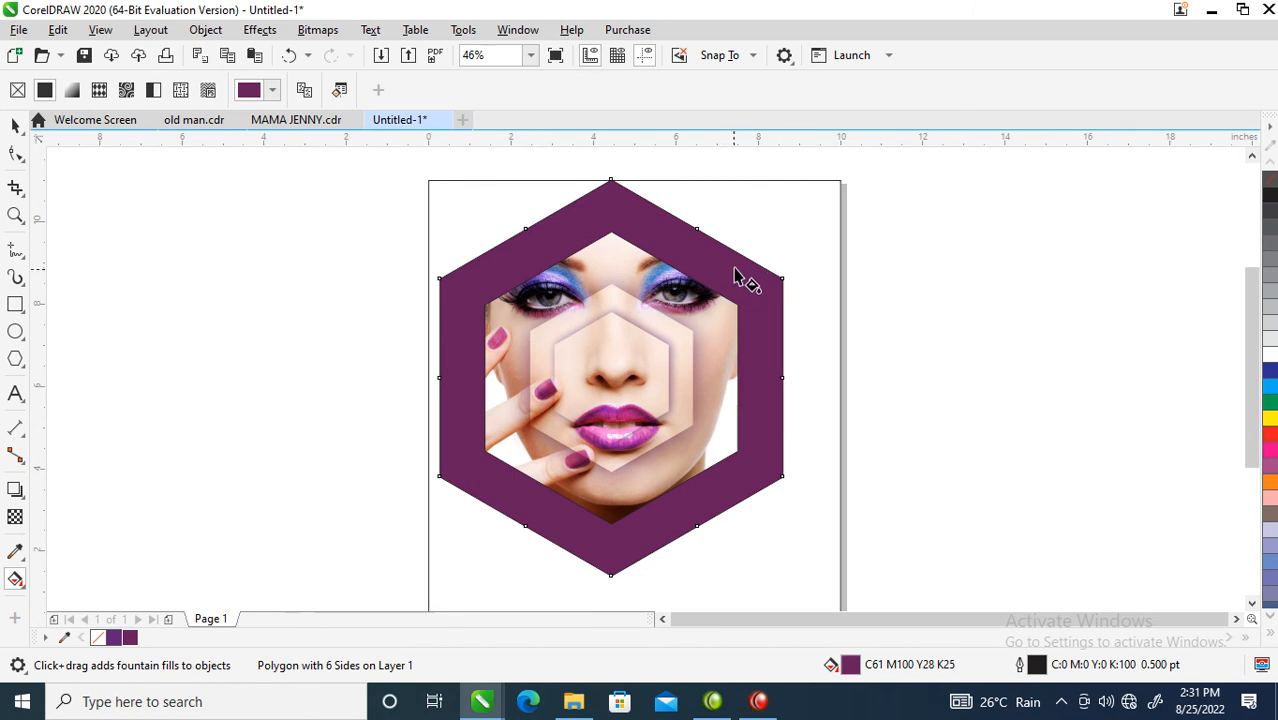
Step: Drag a diagonal fountain fill across the outer hexagon
drag(734, 265, 553, 534)
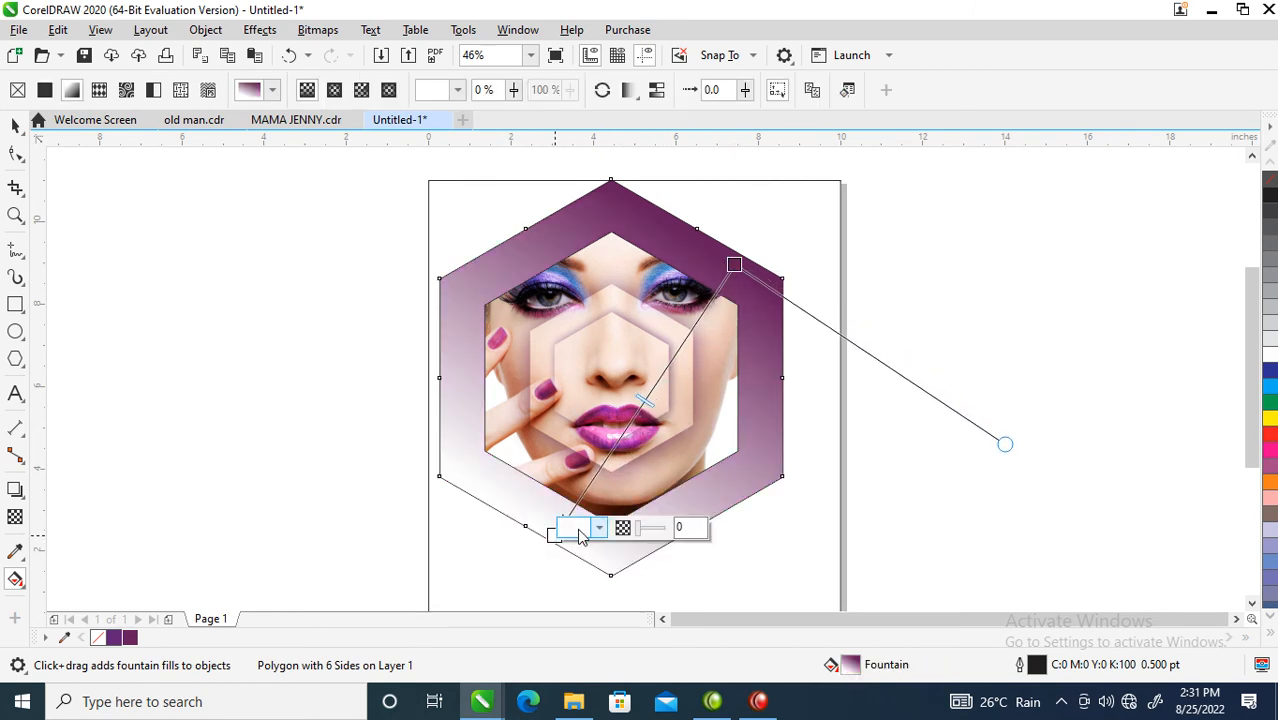
click(573, 535)
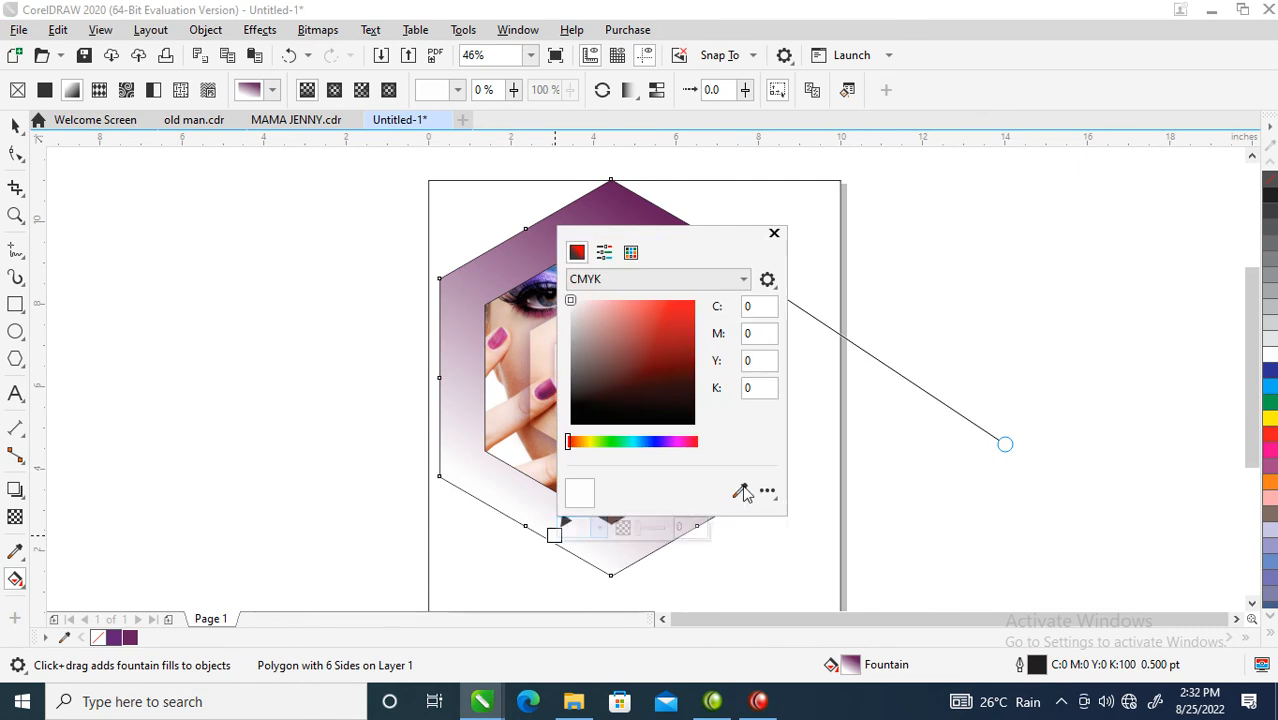
click(774, 233)
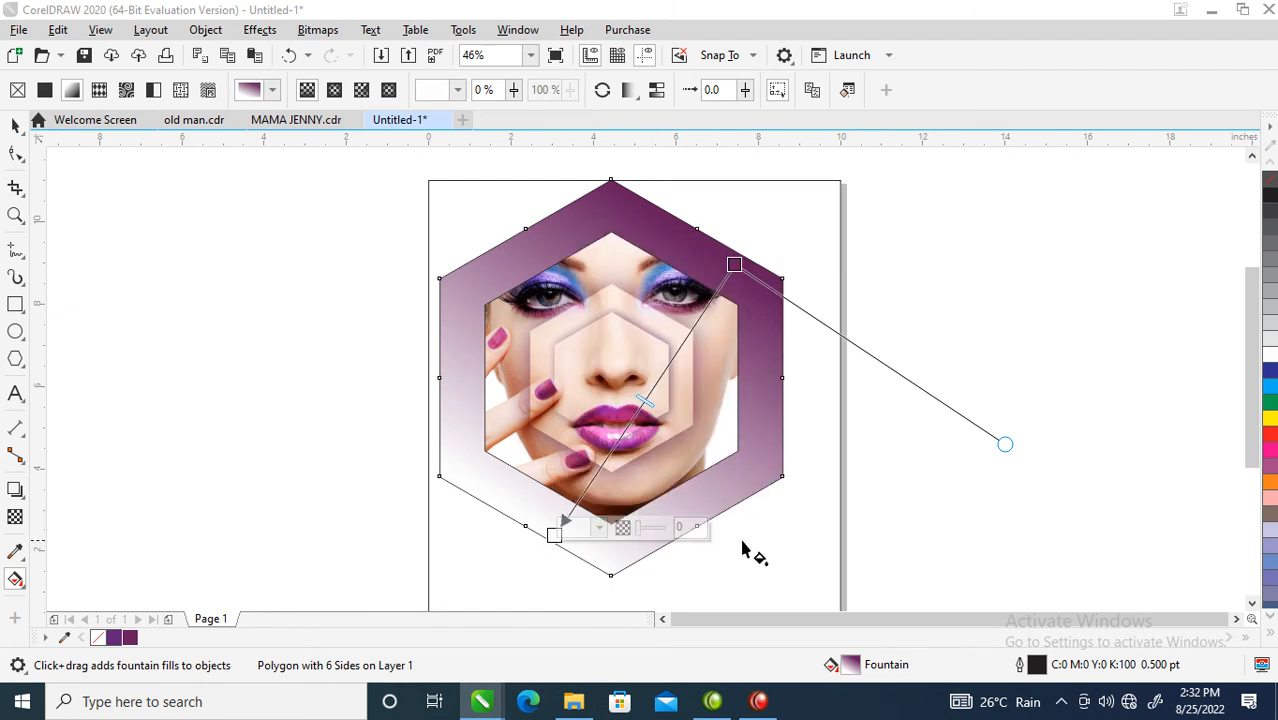
Step: Set the gradient's start colour to the nail pink (C20 M75 Y0 K0)
click(580, 537)
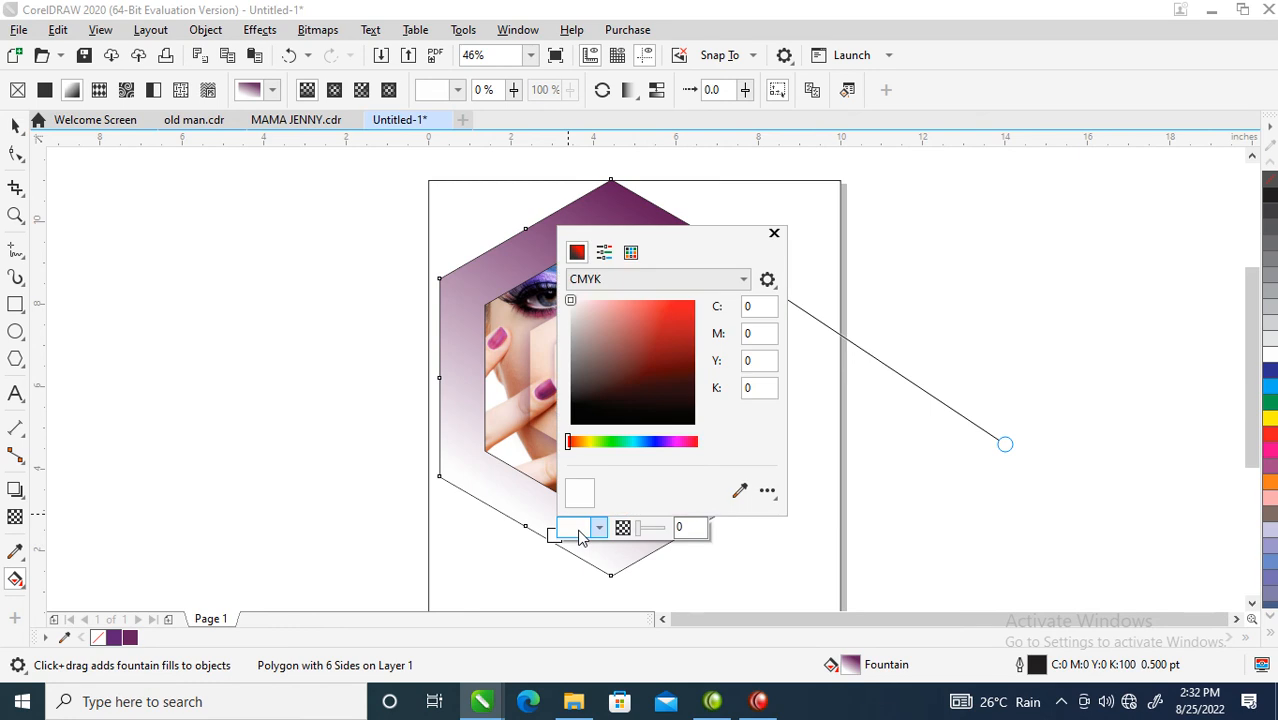
drag(685, 246, 887, 243)
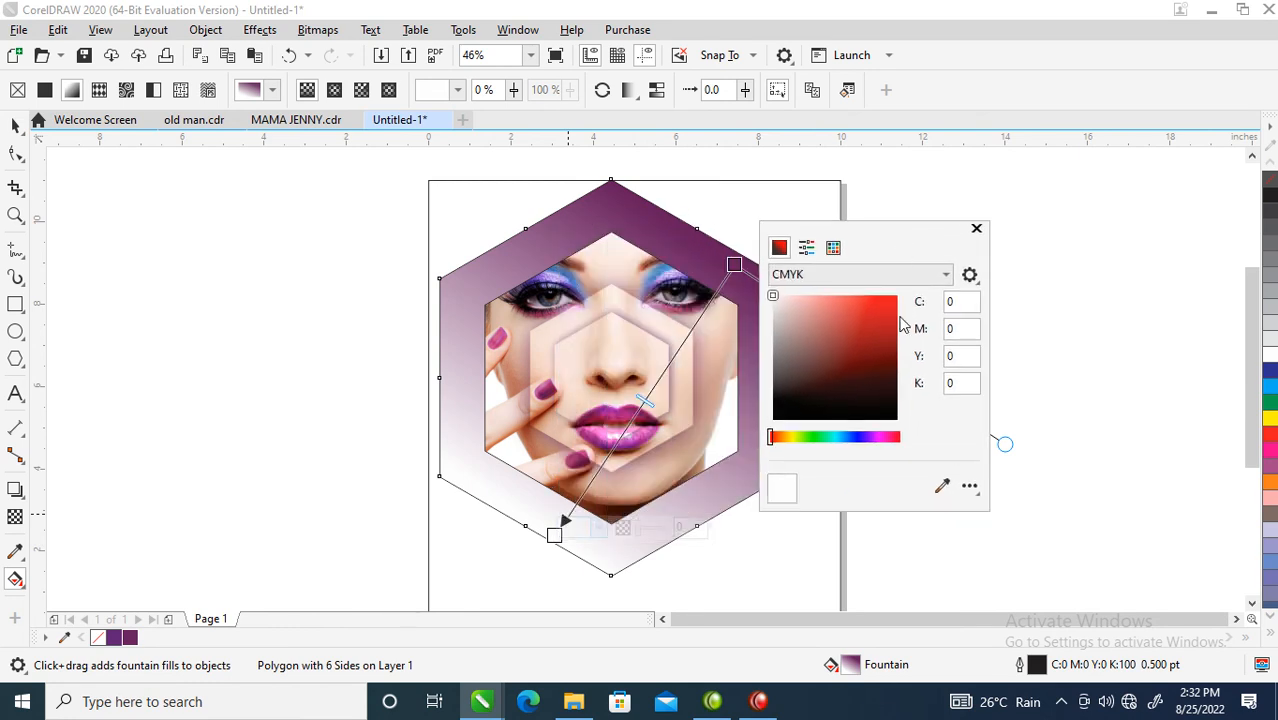
click(942, 484)
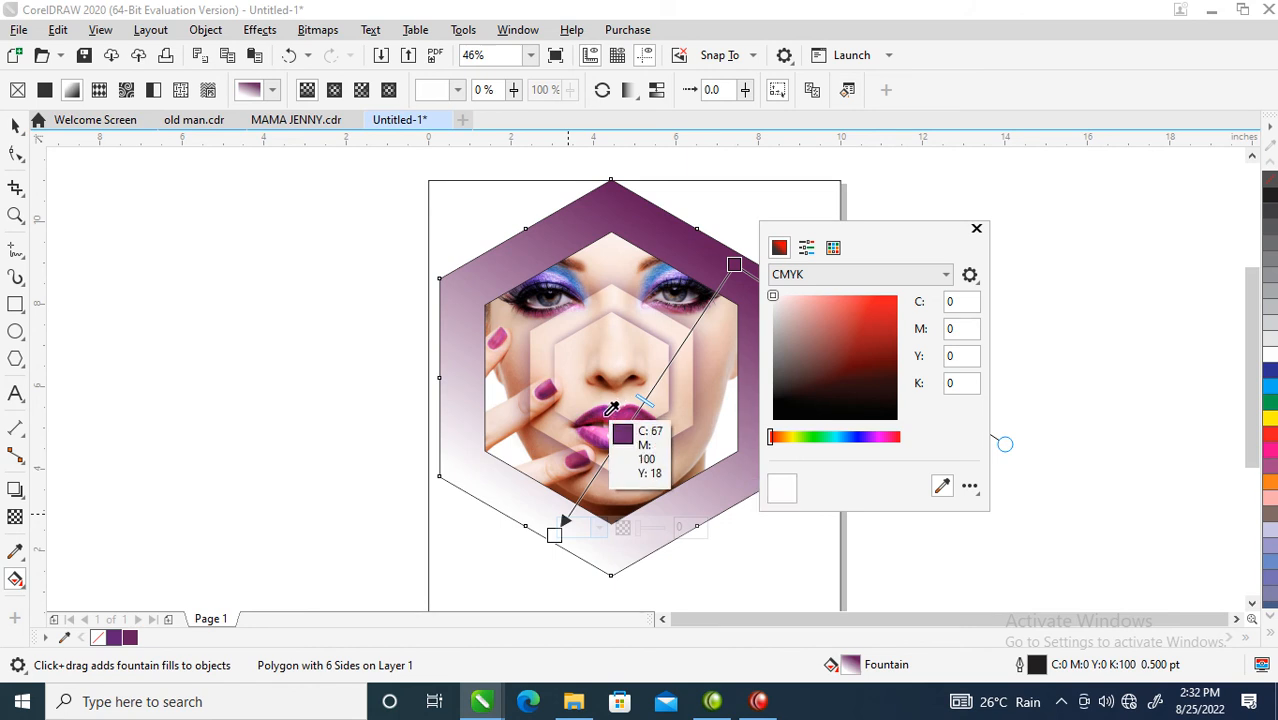
click(544, 387)
click(544, 395)
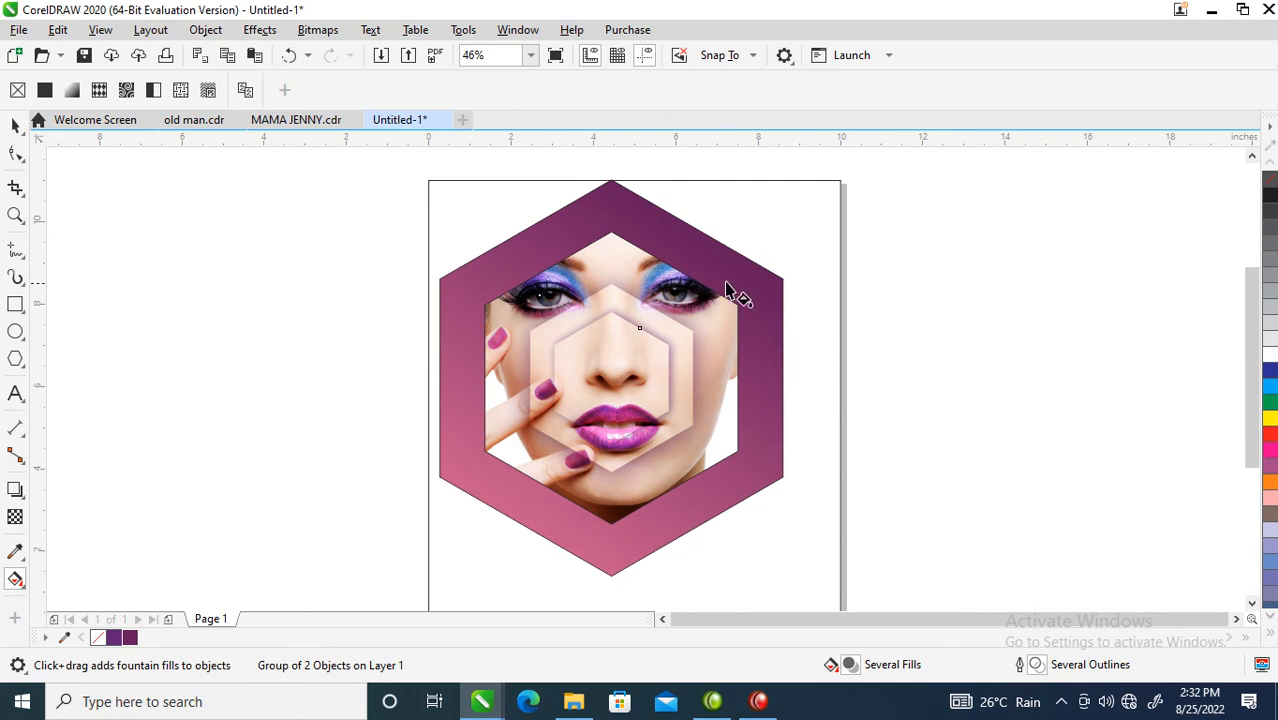
Step: Copy all the outer hexagon's properties onto the page background rectangle for a matching gradient
key(space)
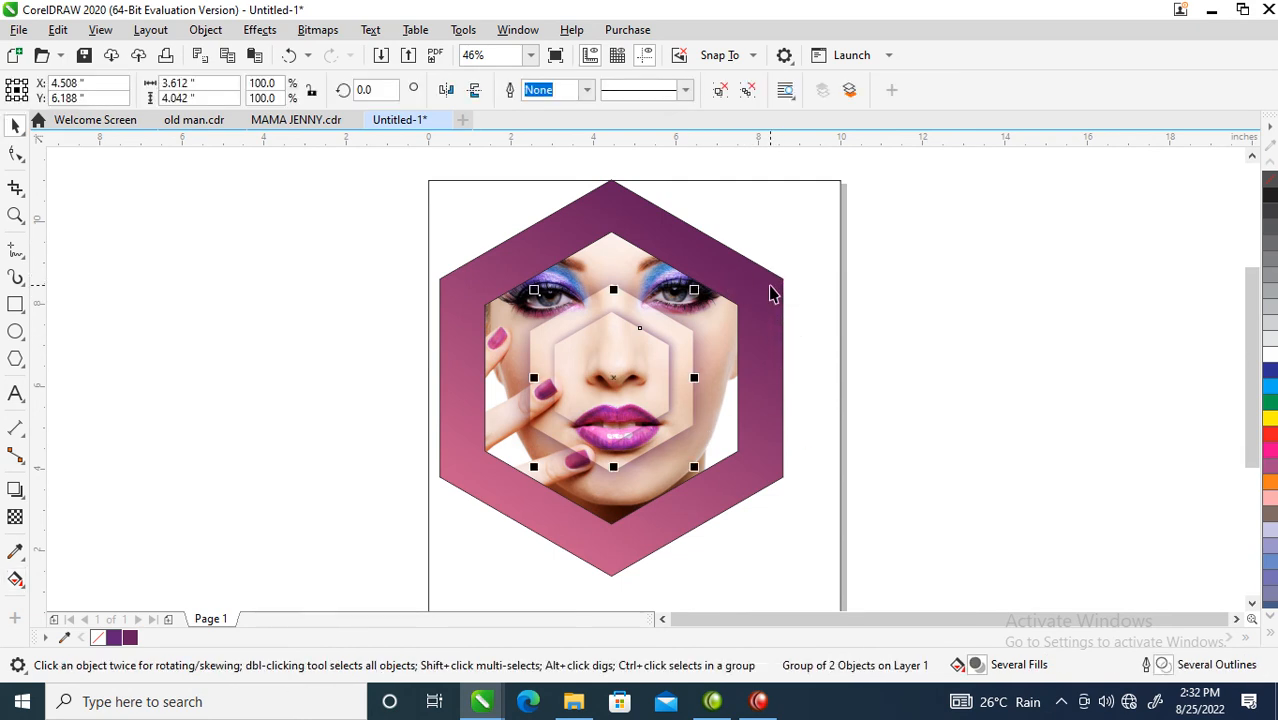
click(772, 297)
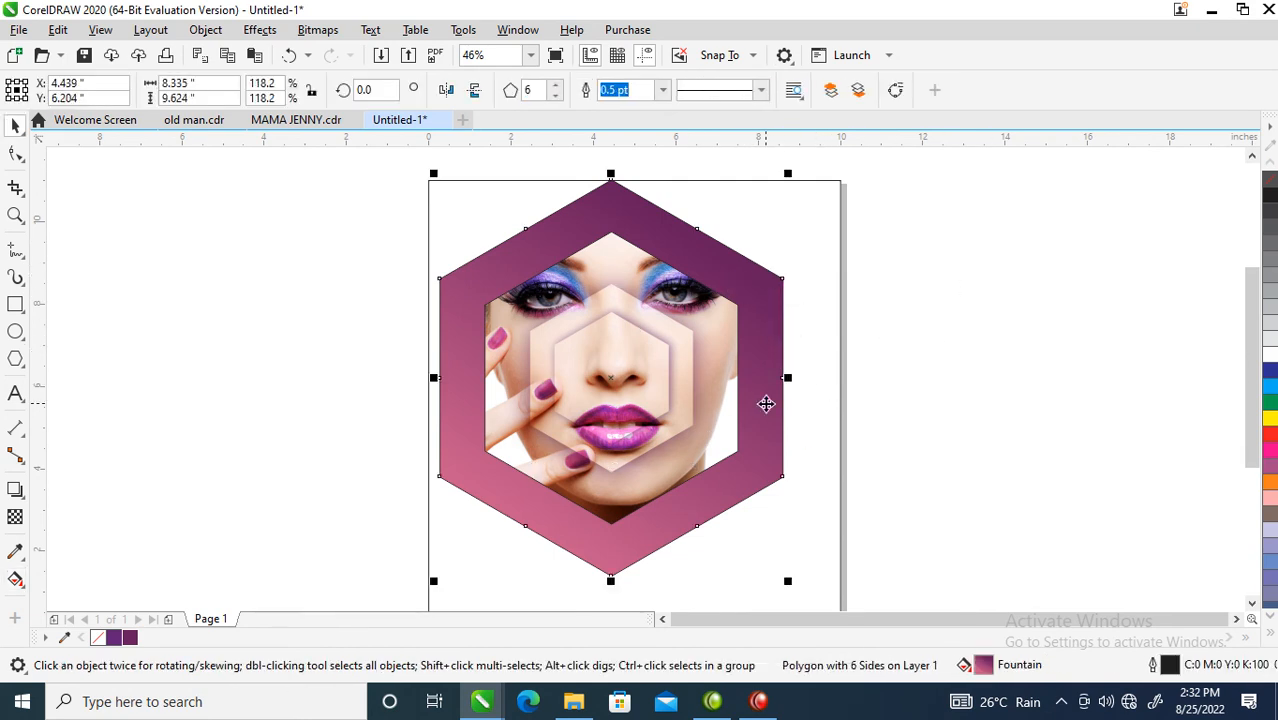
click(808, 200)
click(752, 286)
drag(762, 291, 778, 213)
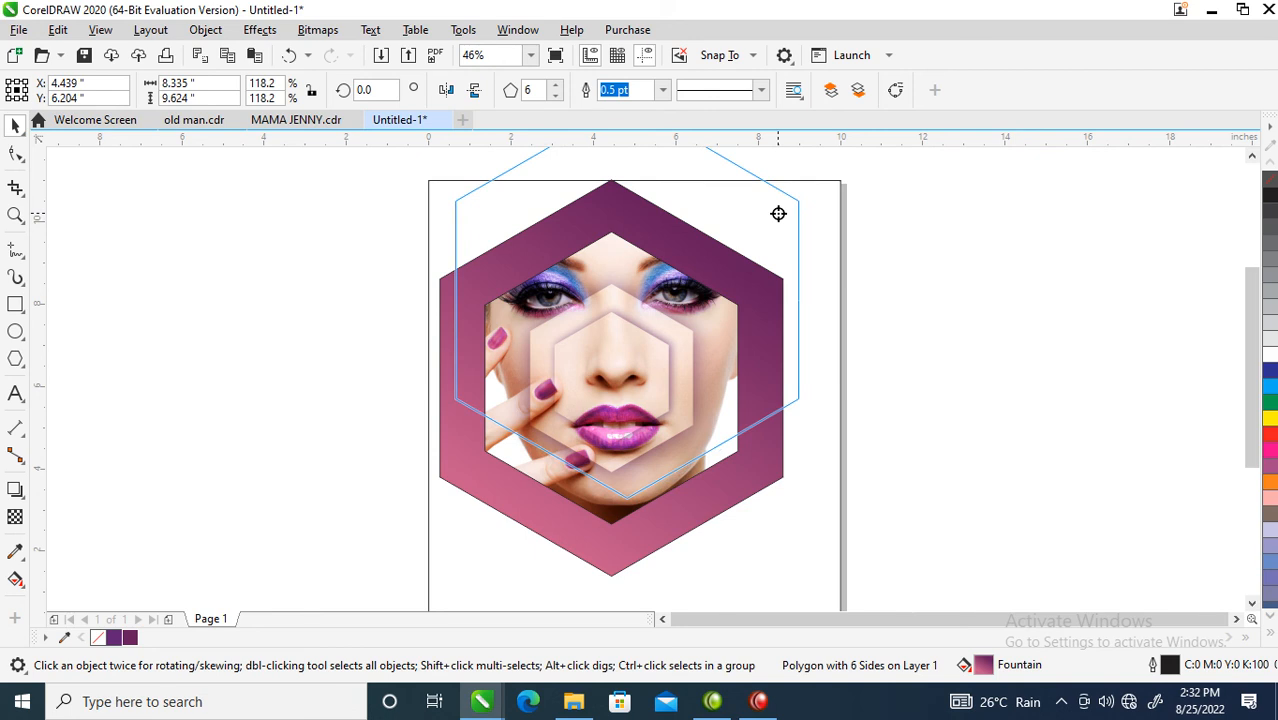
drag(778, 213, 778, 214)
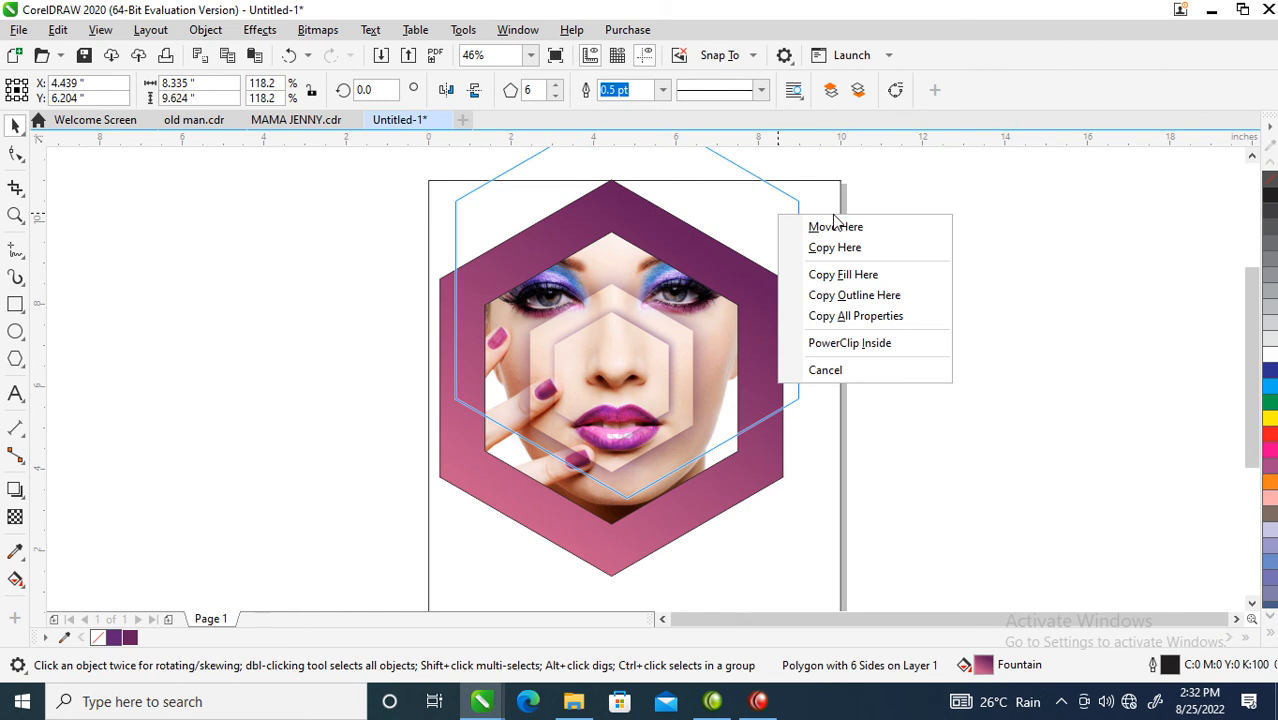
click(856, 317)
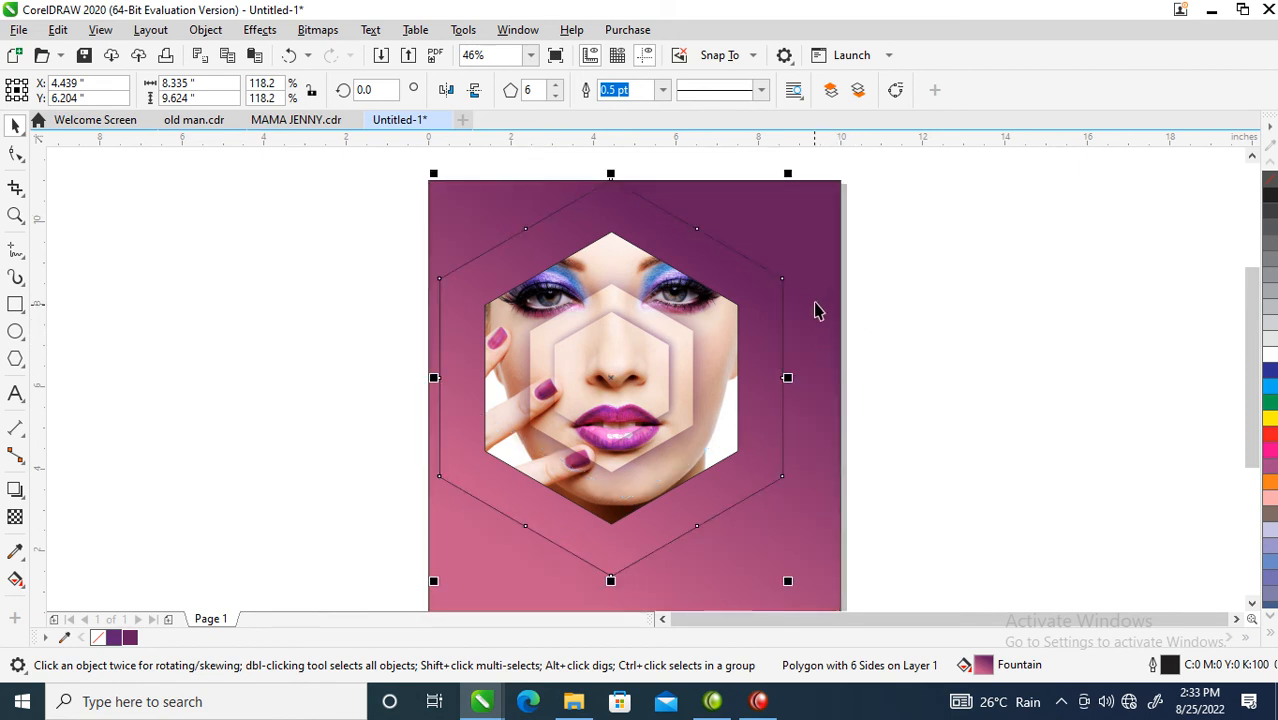
Step: Drag the outer hexagon's gradient handle to change its direction against the background
click(15, 579)
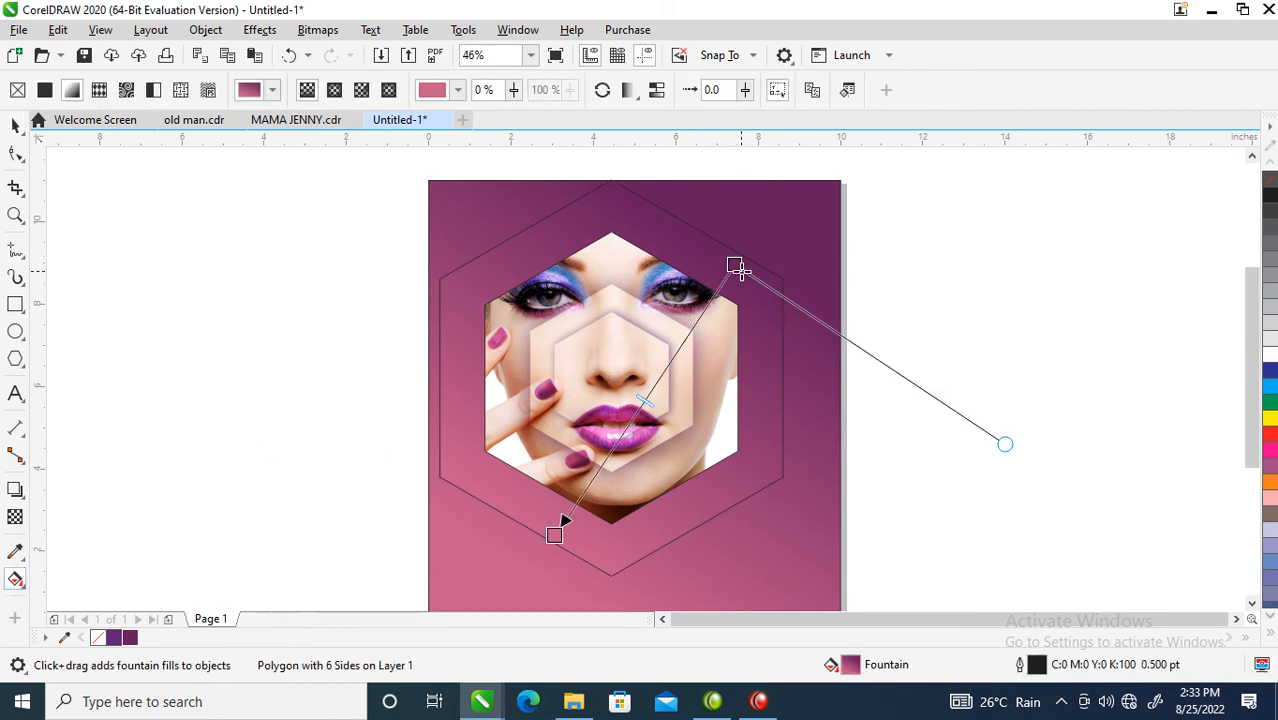
drag(735, 266, 416, 271)
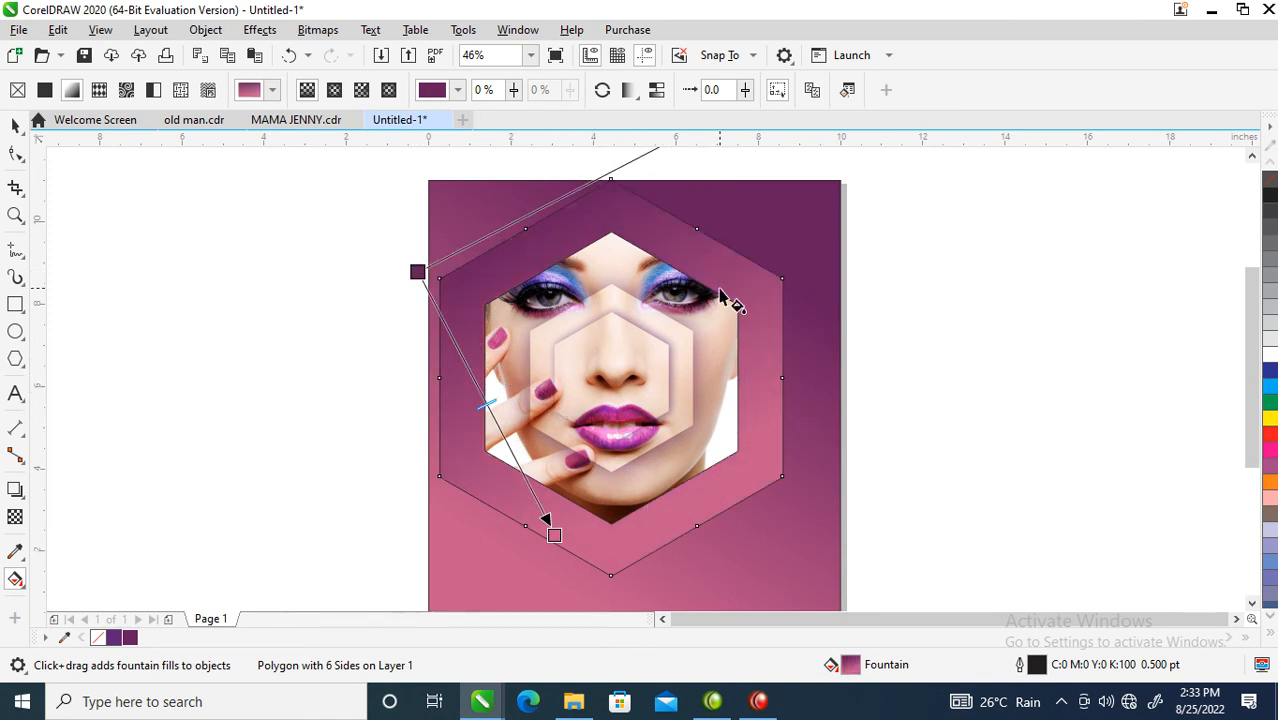
key(space)
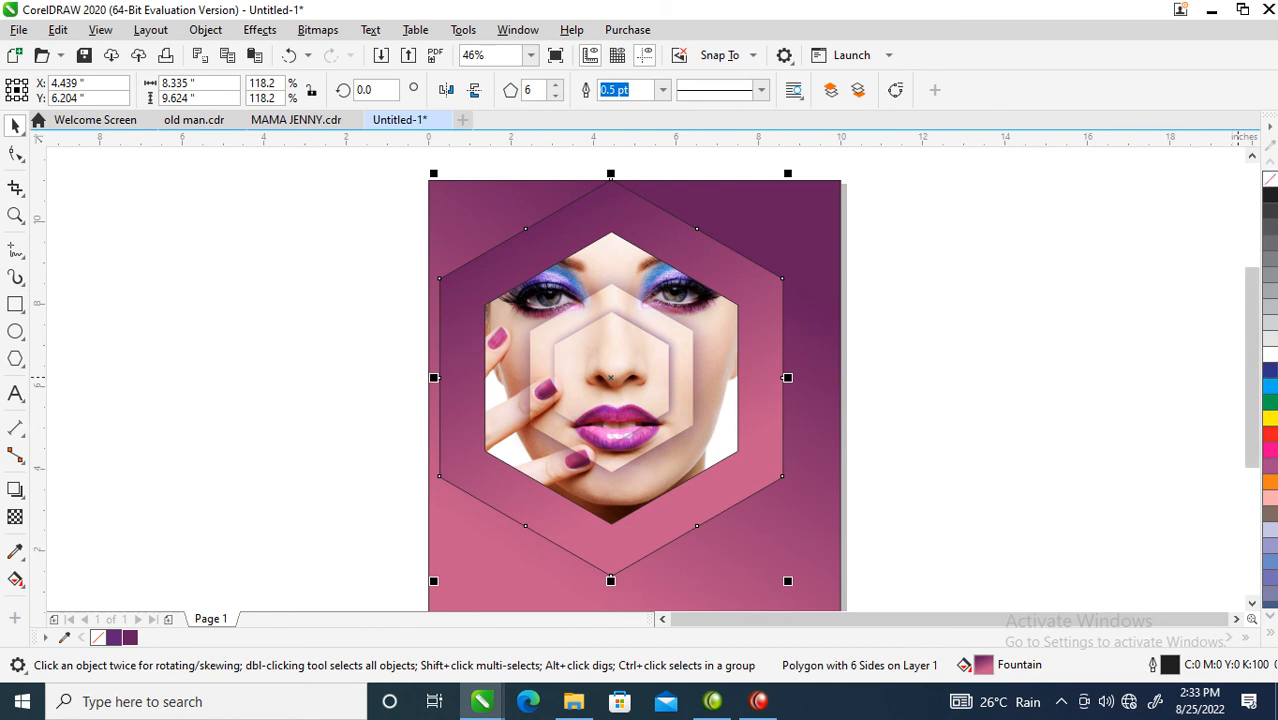
Step: Set the outer hexagon's outline to none
right_click(1272, 185)
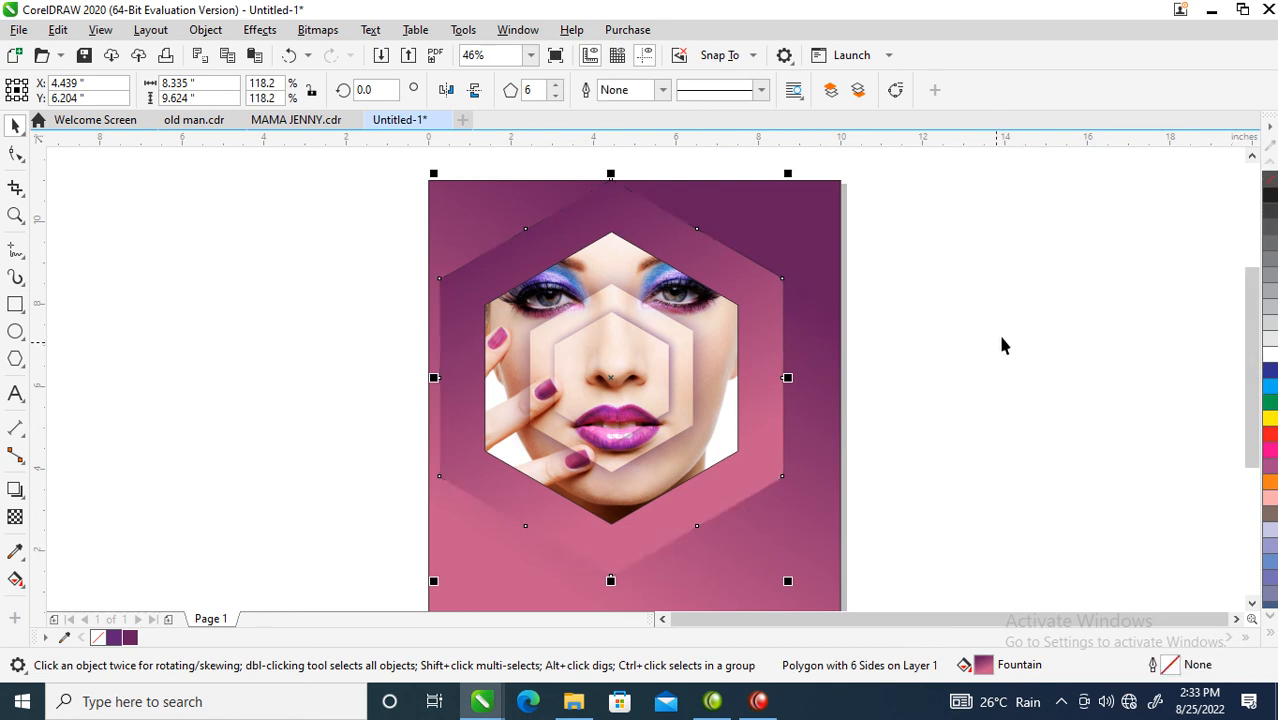
scroll(845, 476, down, 2)
key(z)
drag(565, 256, 913, 577)
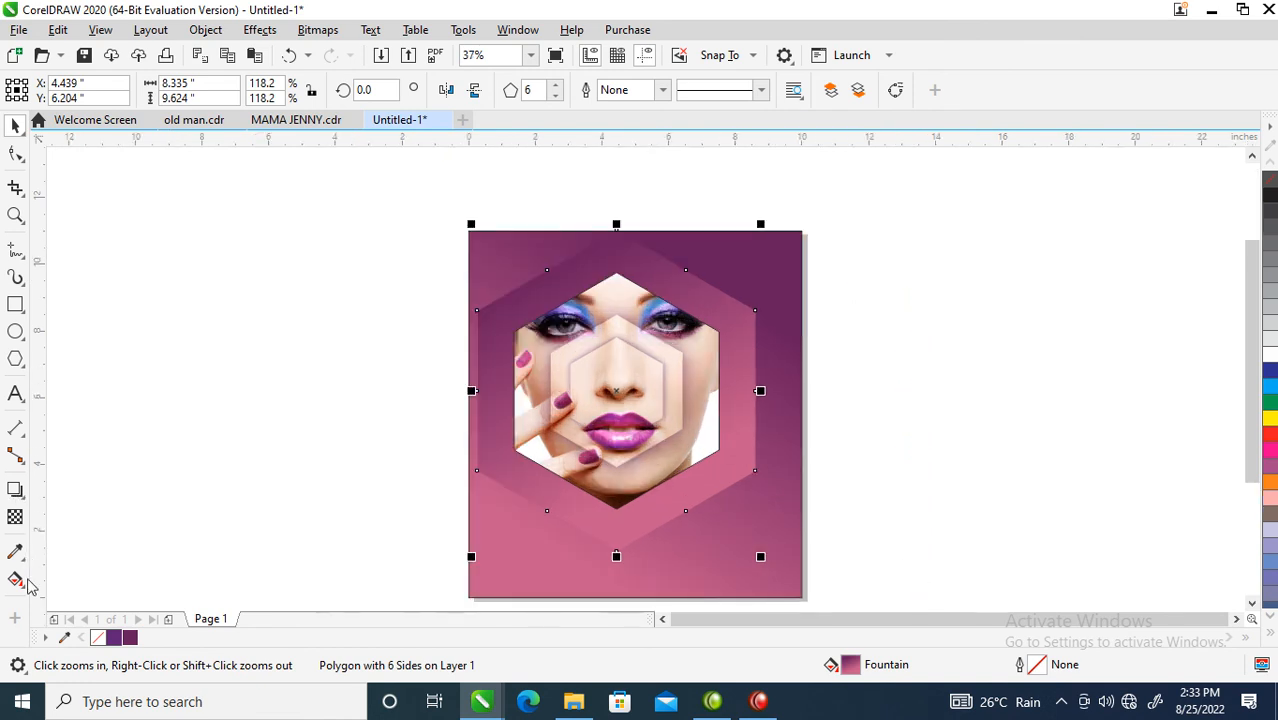
Step: Cast a lower-right drop shadow from the outer hexagon, break it apart and group them
click(14, 491)
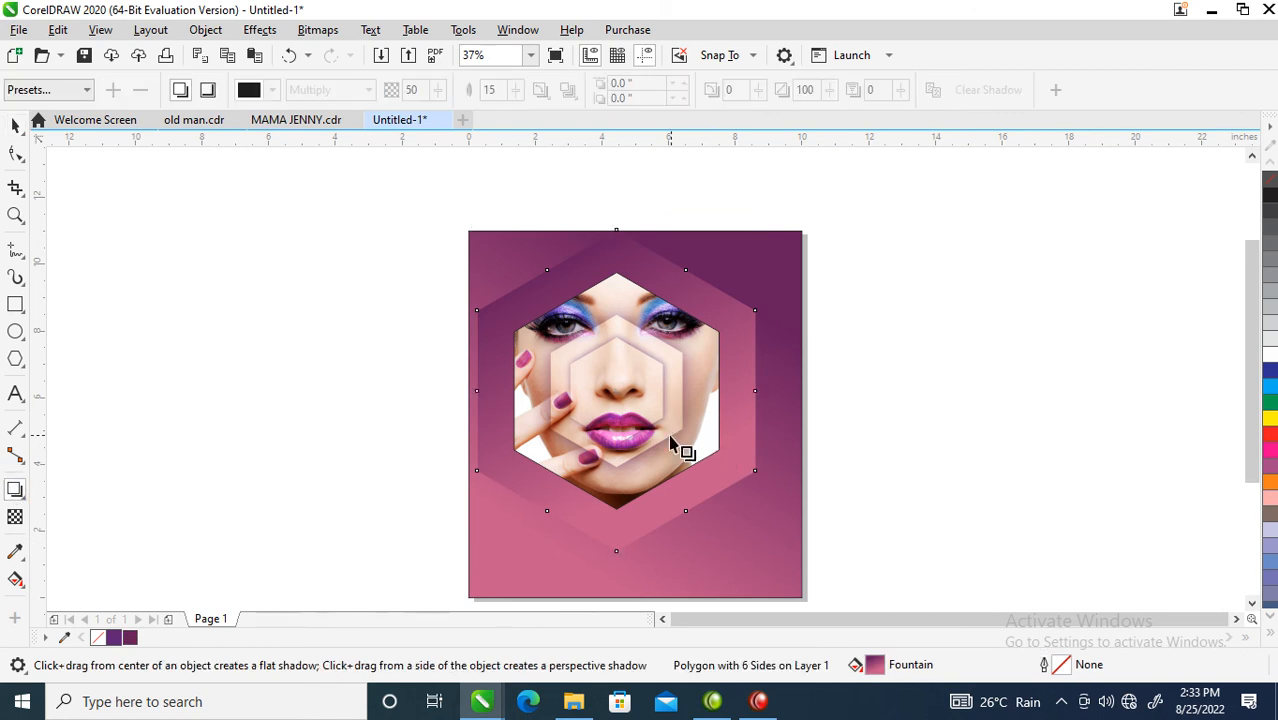
drag(609, 379, 752, 557)
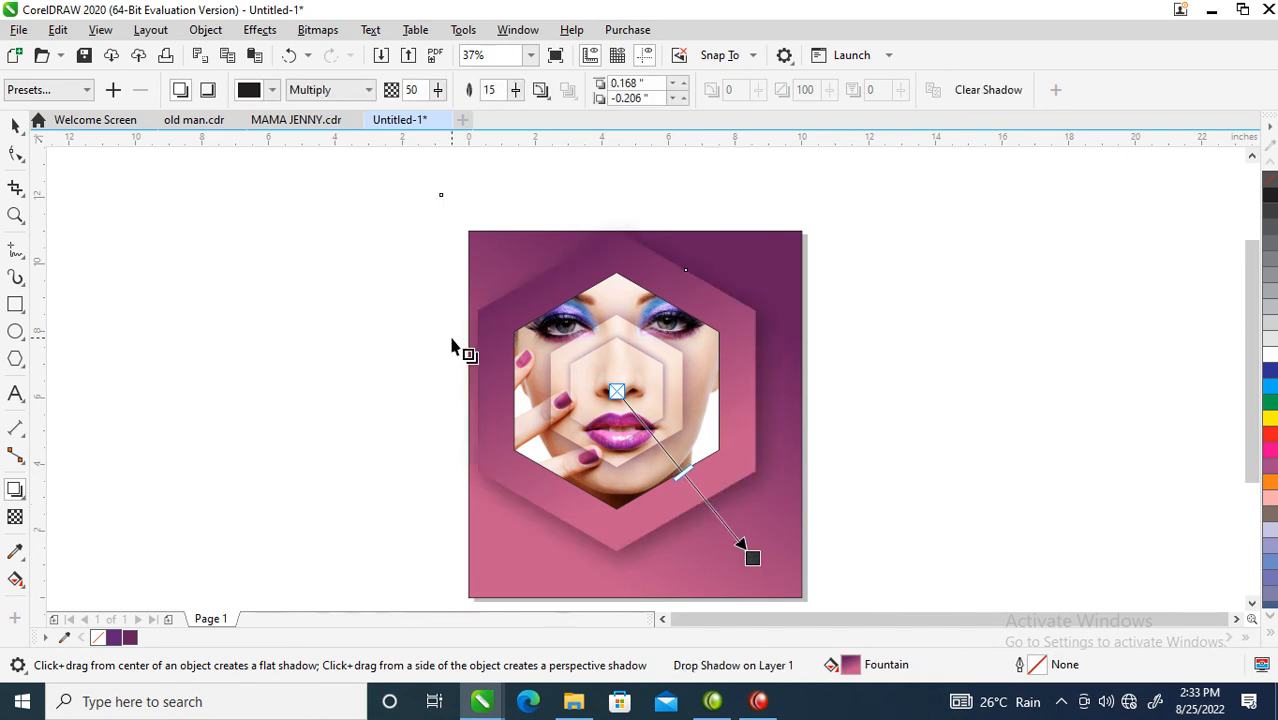
click(206, 30)
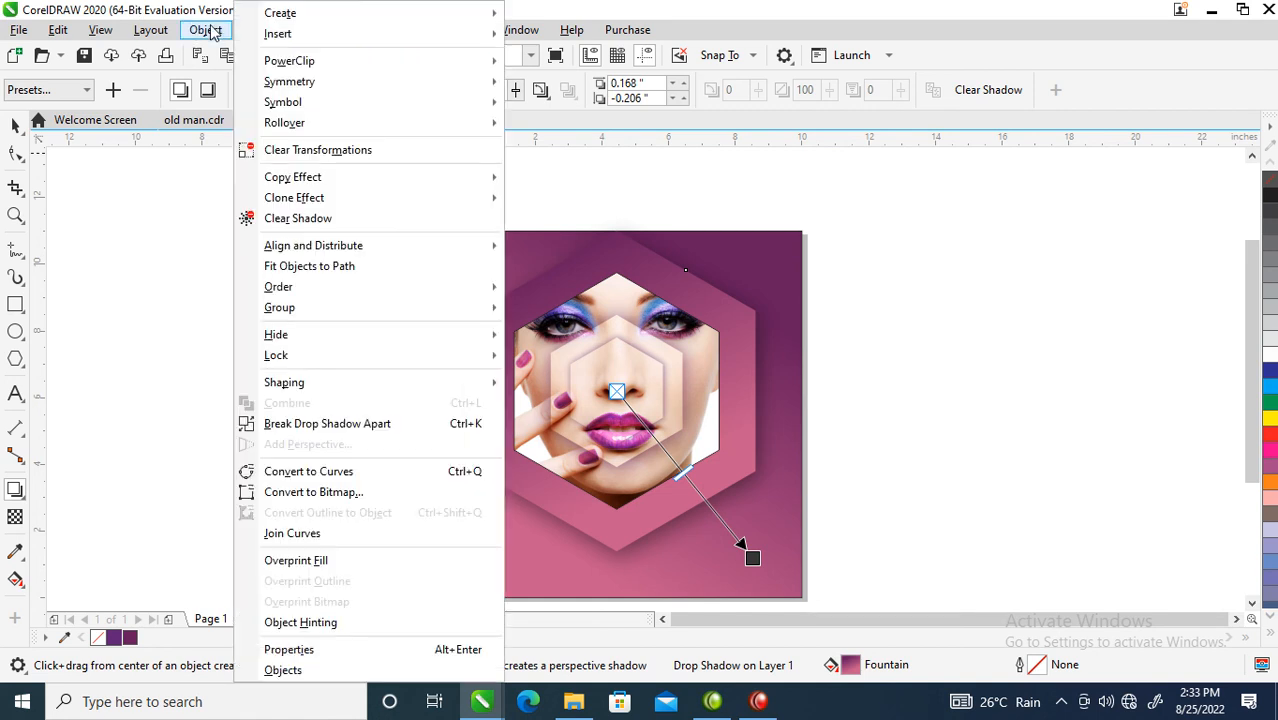
click(312, 425)
key(space)
key(ctrl+g)
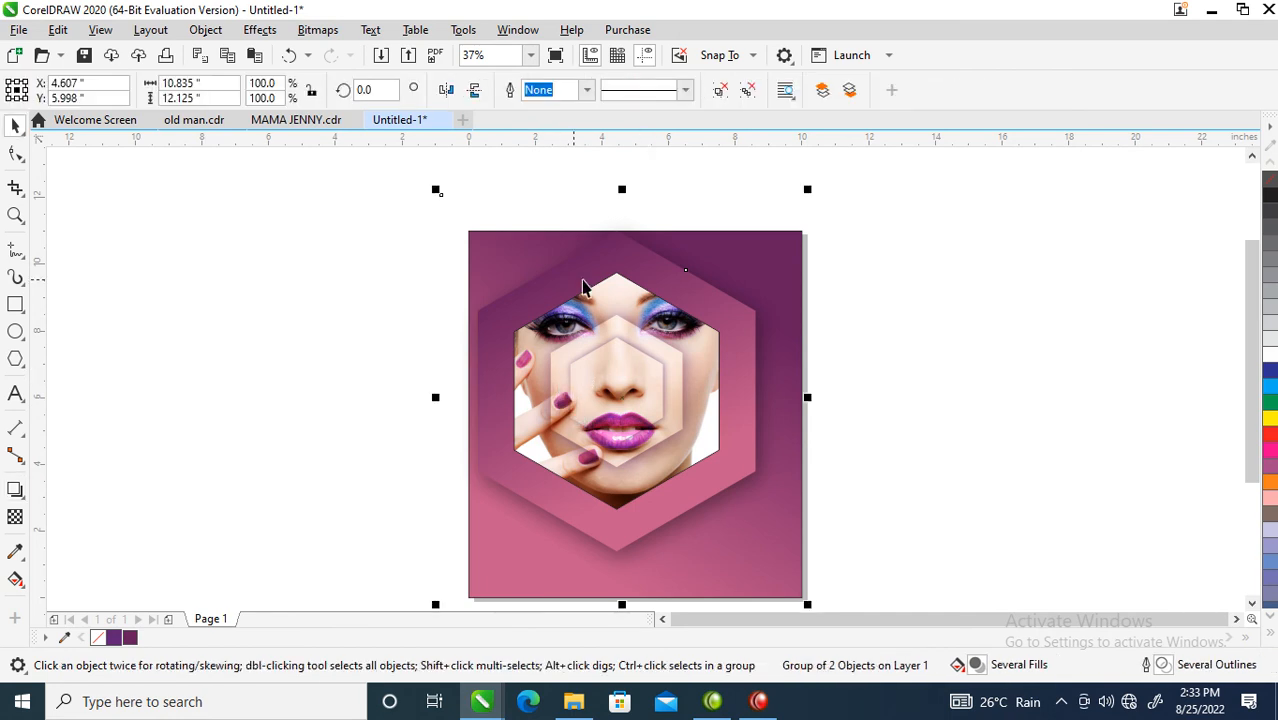
Step: Group the four hexagon pieces and move them left beside the page
drag(299, 173, 783, 571)
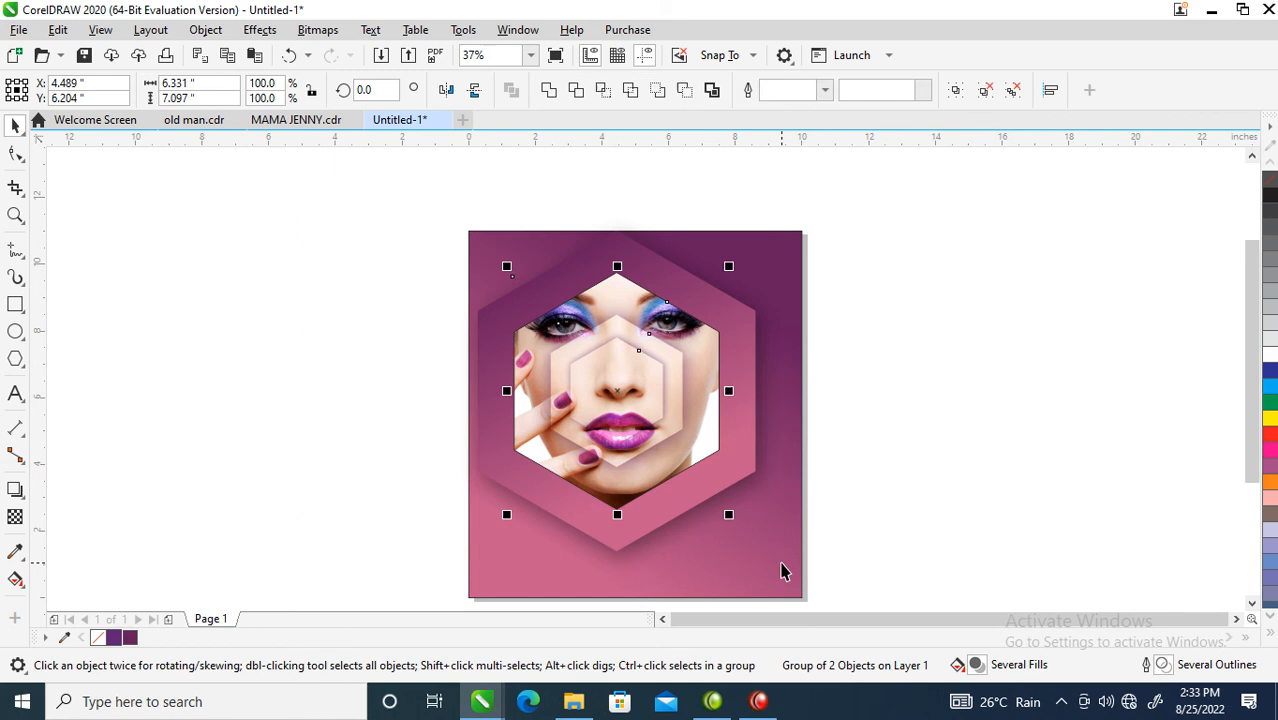
shift+click(676, 256)
drag(653, 337, 407, 331)
key(ctrl+g)
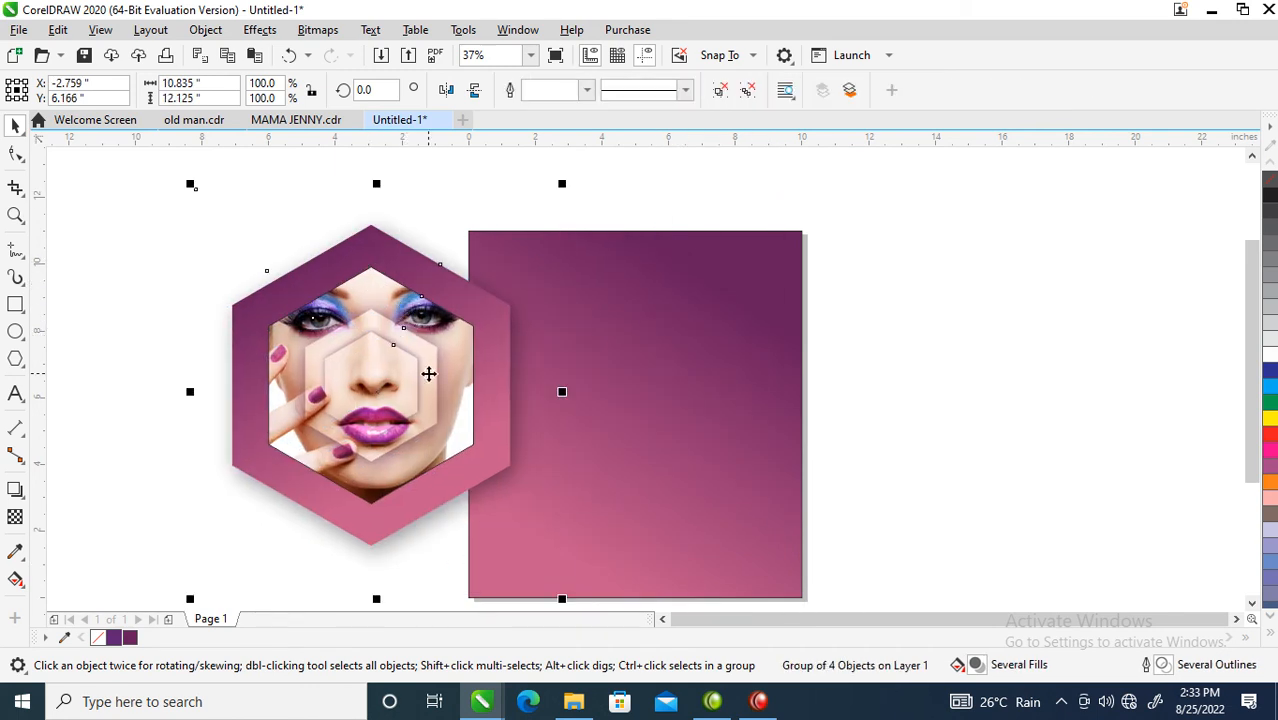
Step: PowerClip the hexagon group inside the gradient background rectangle
click(203, 30)
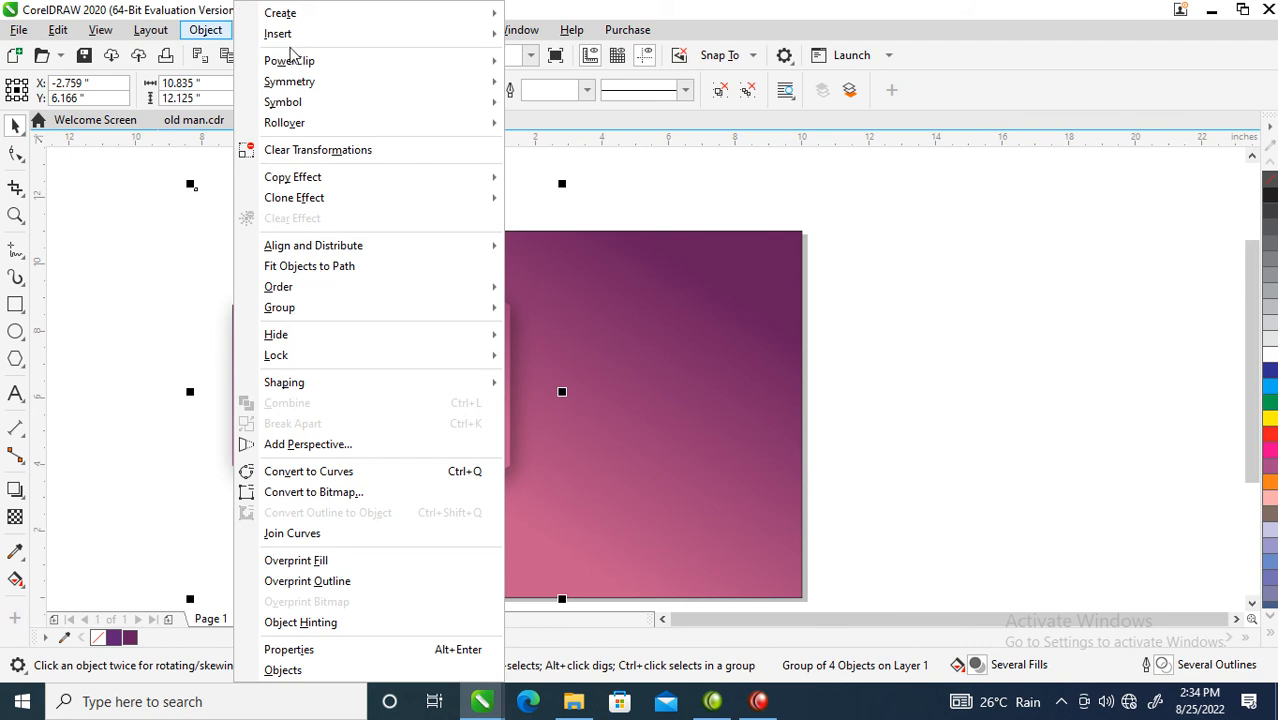
mouse_move(295, 64)
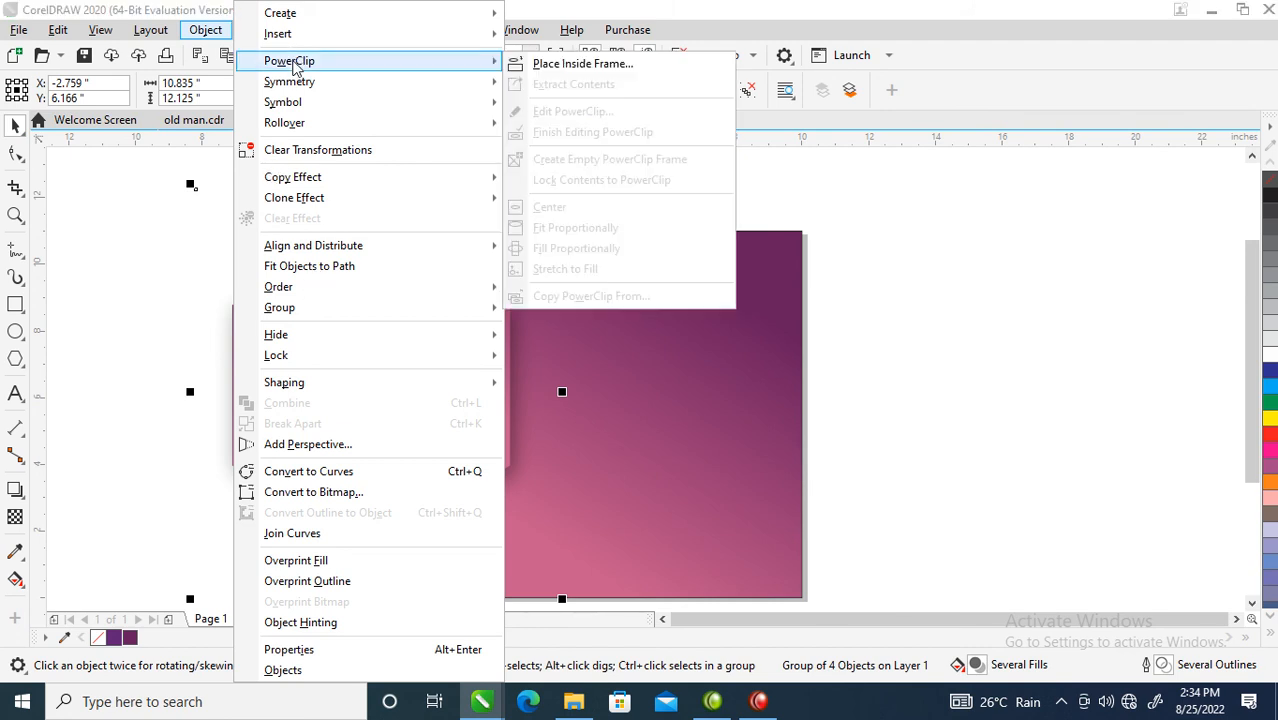
click(560, 64)
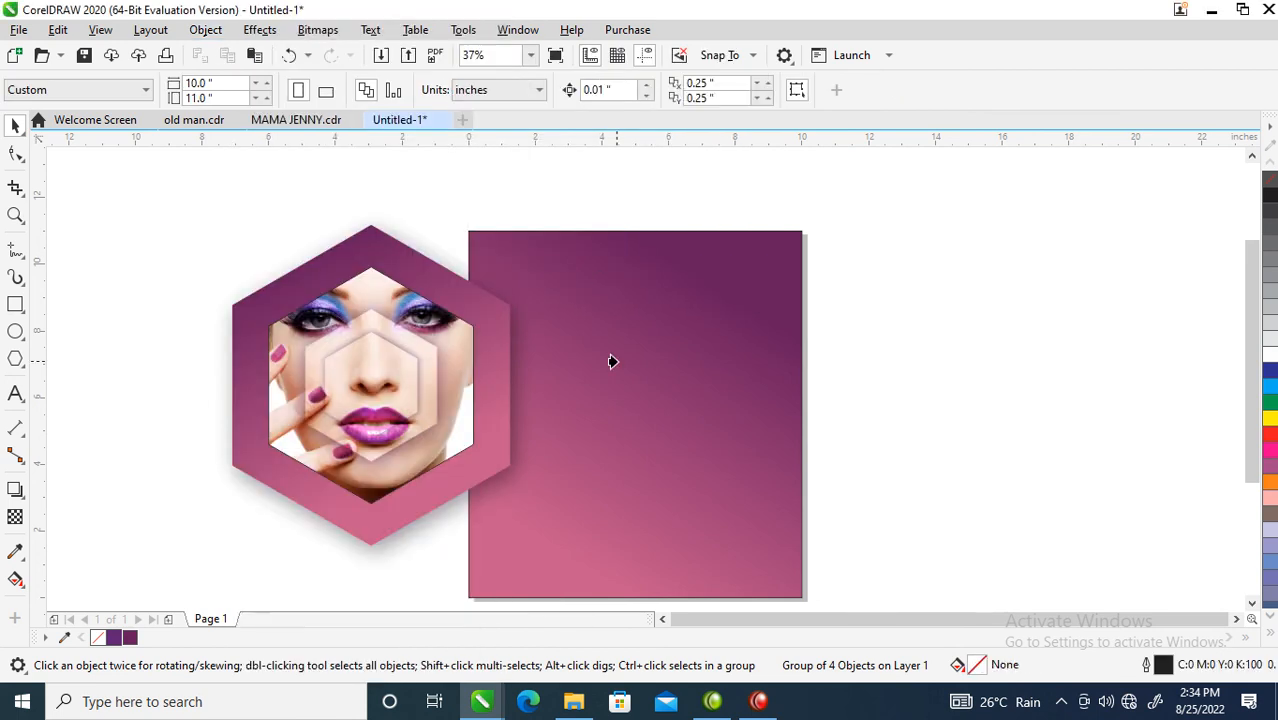
click(706, 272)
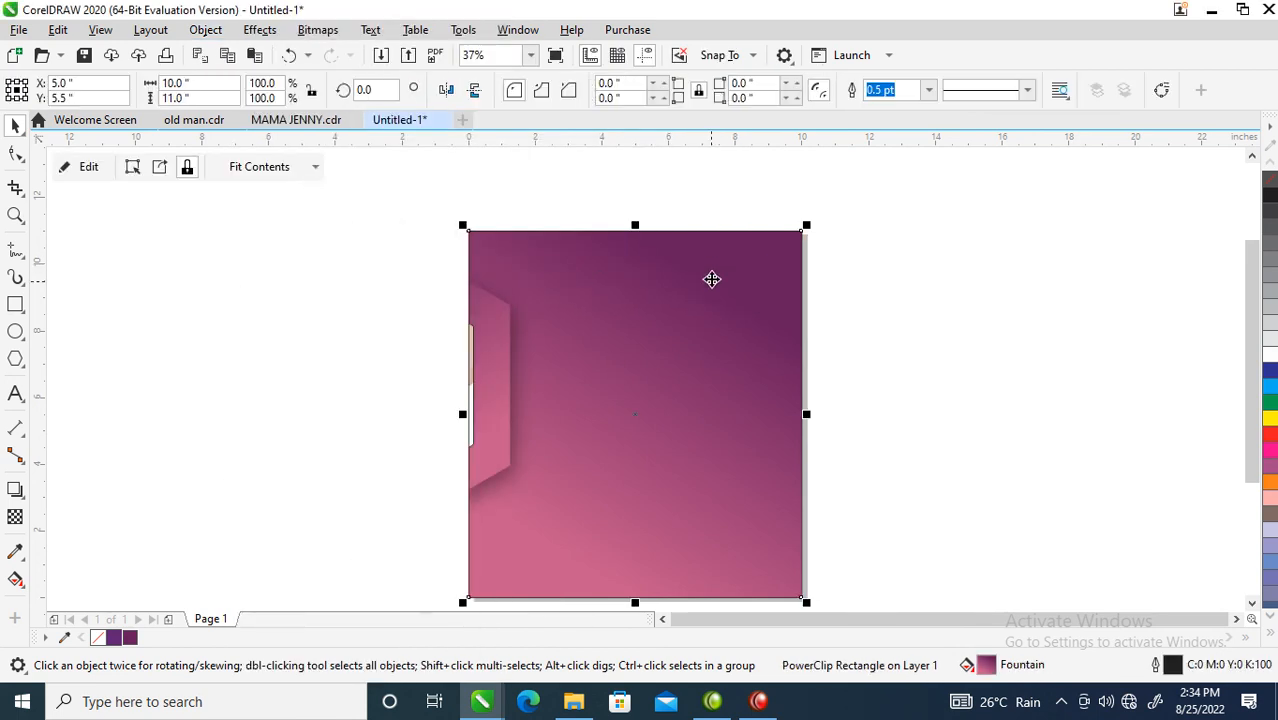
Step: Centre the hexagon artwork within the PowerClip background rectangle
ctrl+click(486, 363)
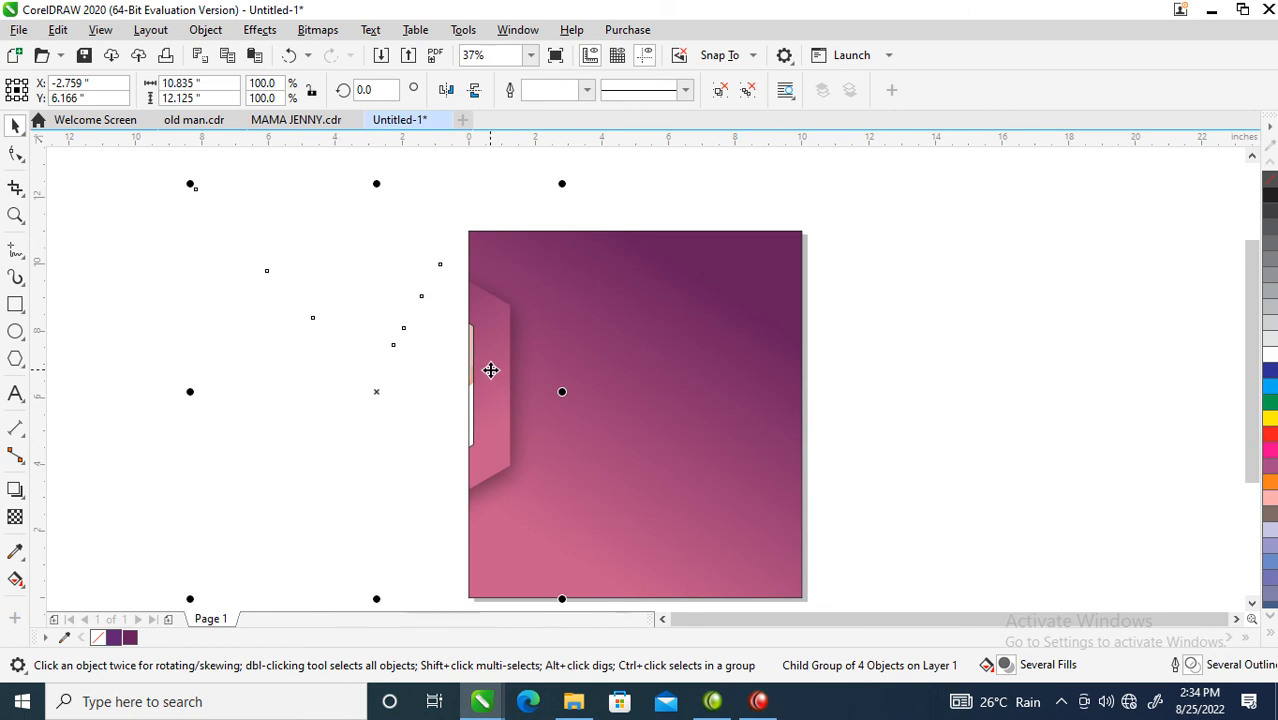
drag(490, 370, 648, 417)
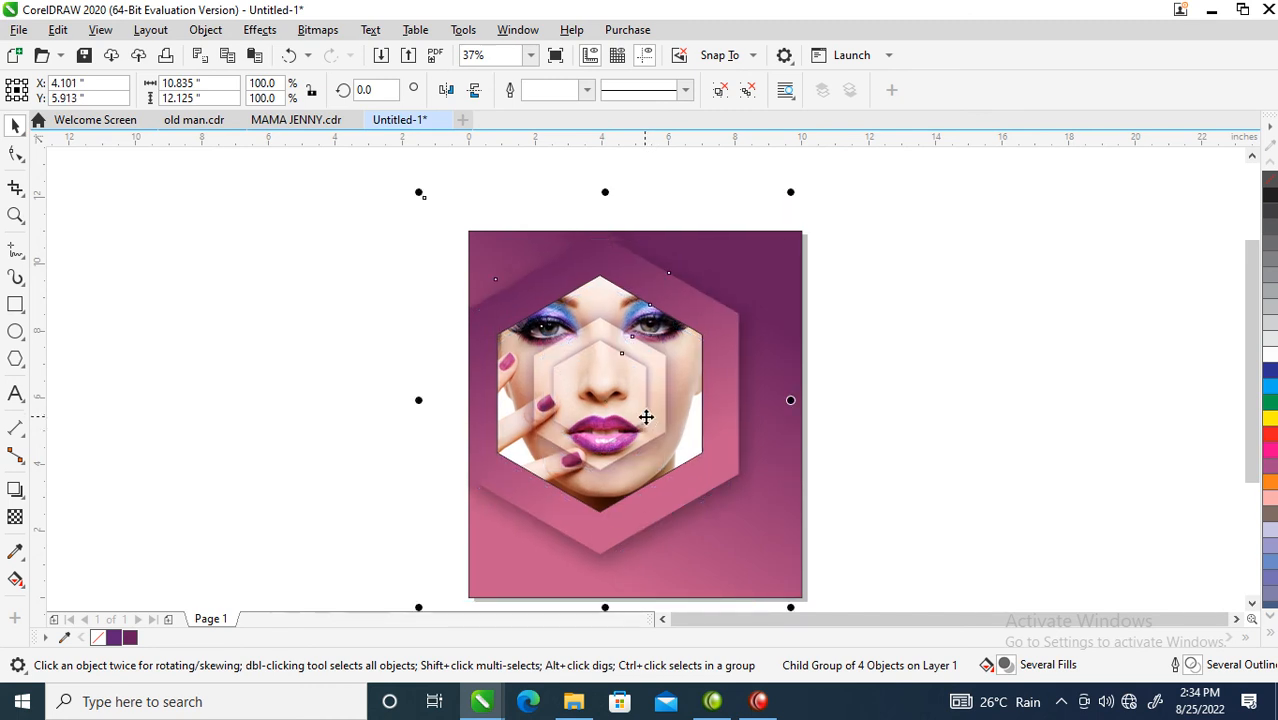
click(916, 321)
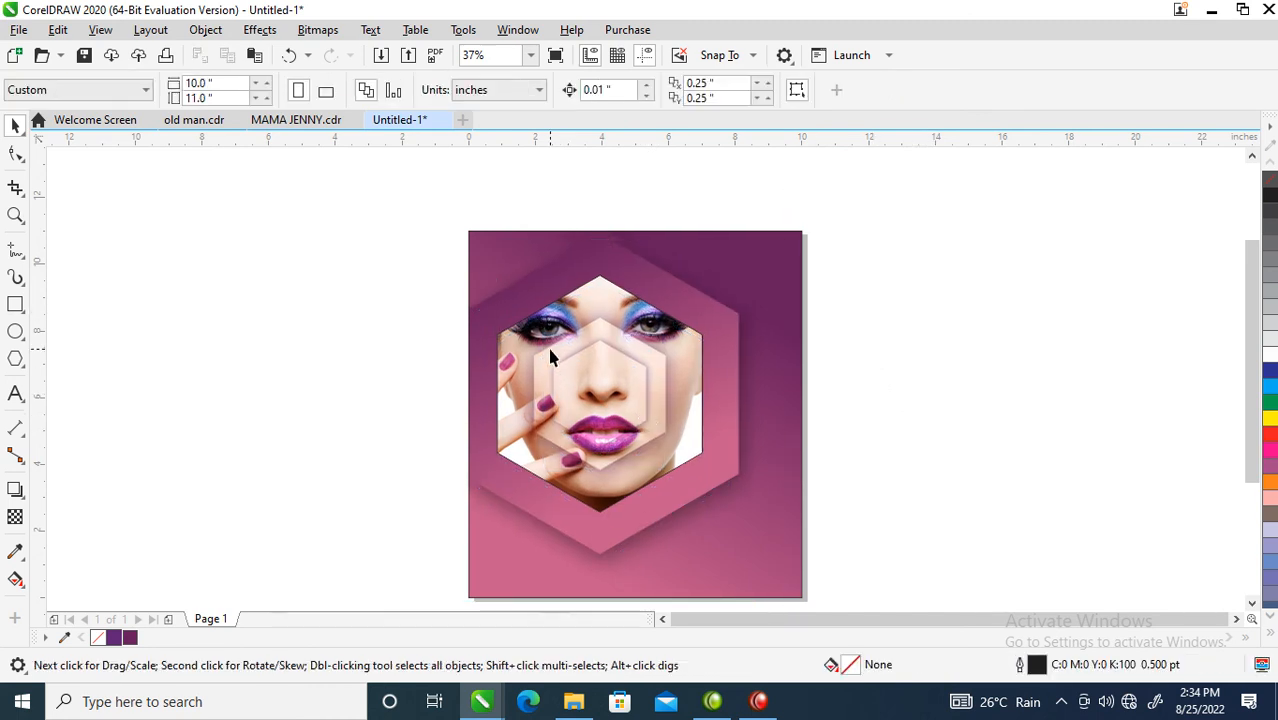
Step: Remove the outline from the clipped poster artwork
scroll(550, 340, down, 2)
key(z)
drag(489, 253, 780, 502)
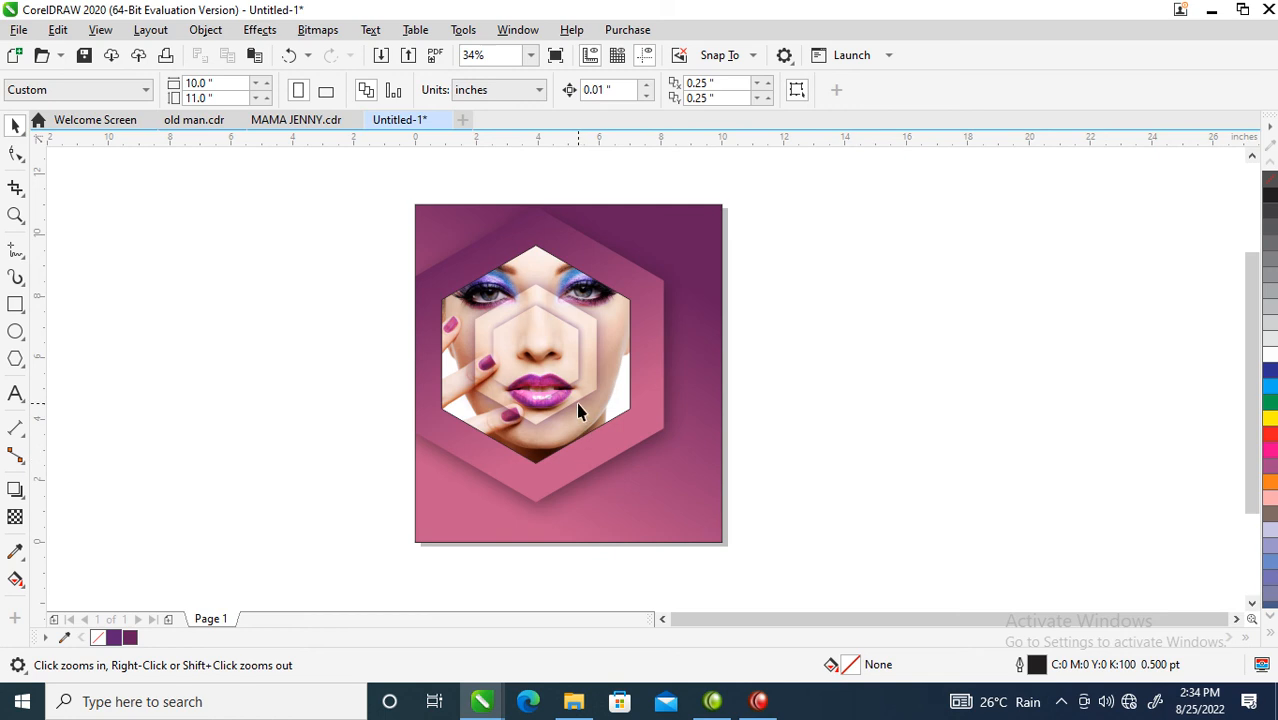
click(578, 320)
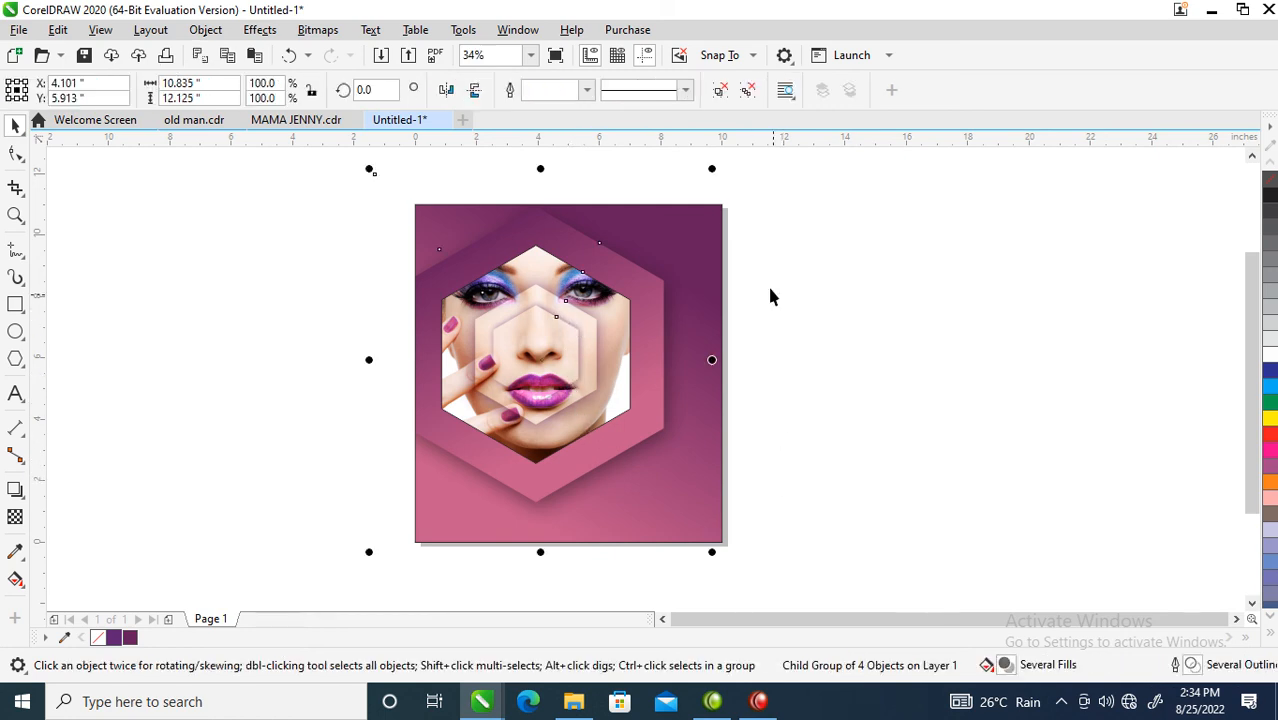
right_click(1270, 180)
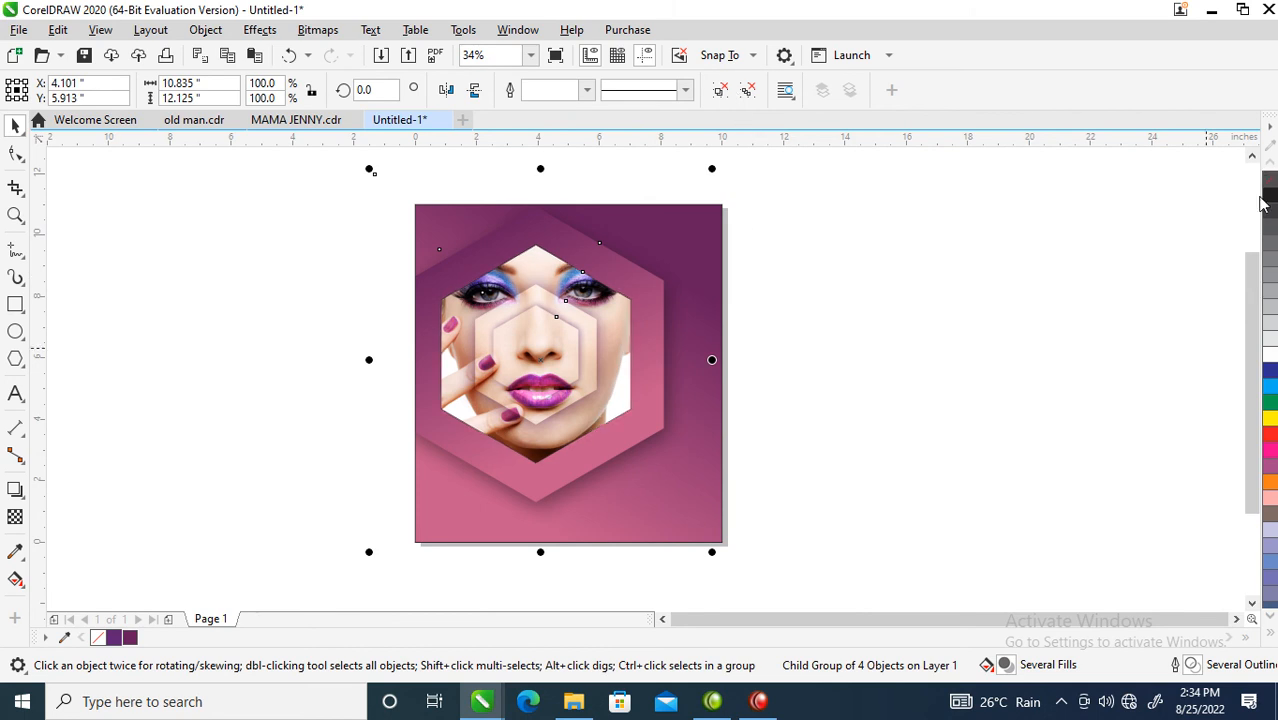
click(952, 395)
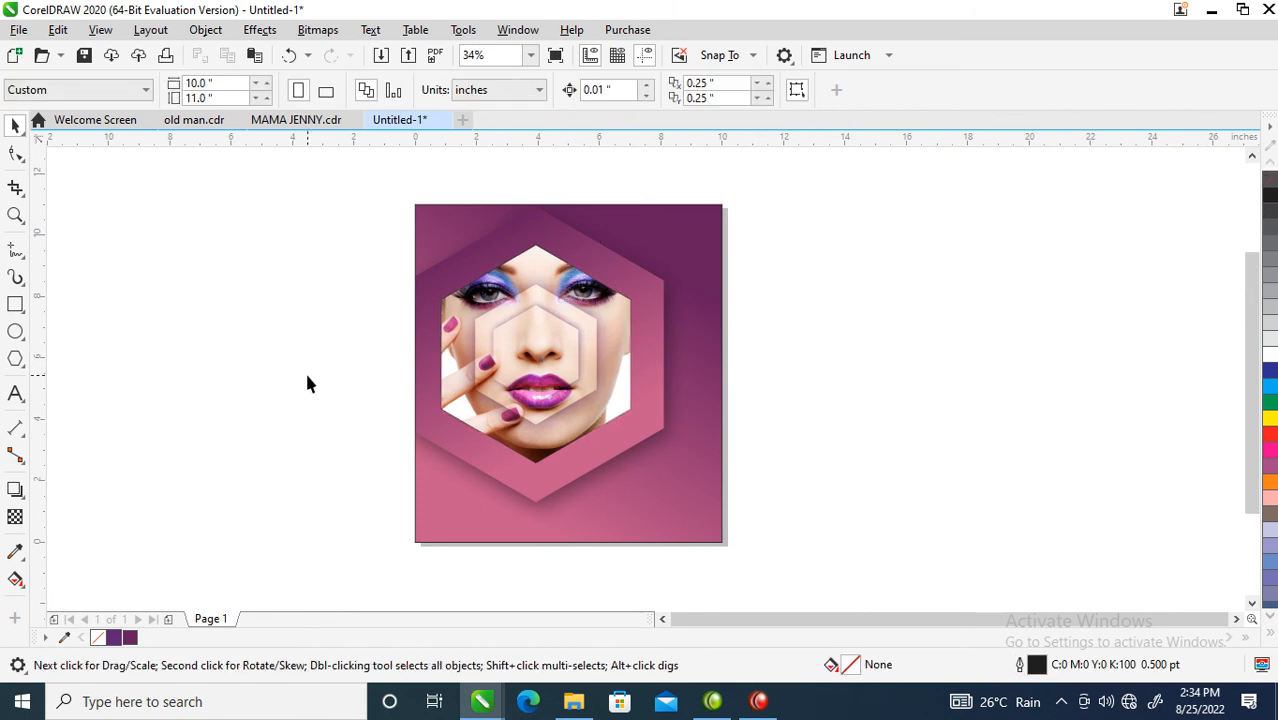
Step: Add the two-line MAKEUP SALE text below the hexagon and enlarge it to about 72 pt
click(15, 395)
click(601, 470)
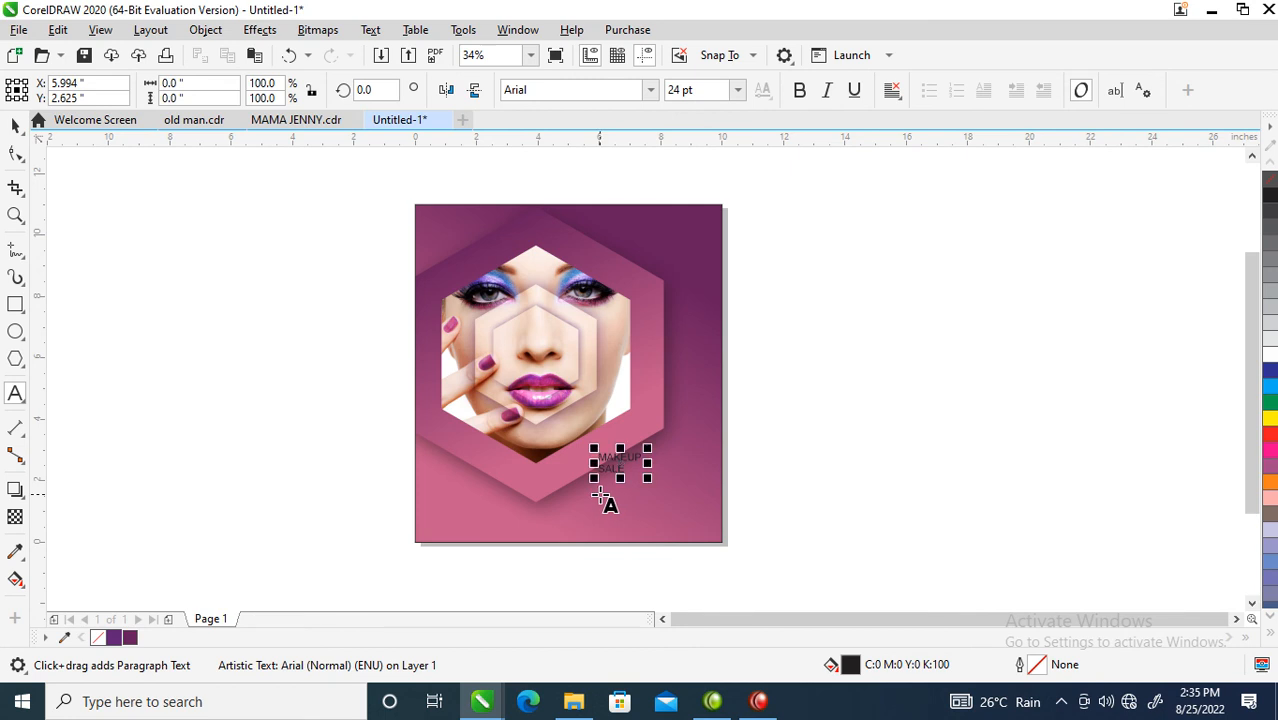
key(ctrl+space)
drag(650, 446, 665, 434)
shift+click(710, 404)
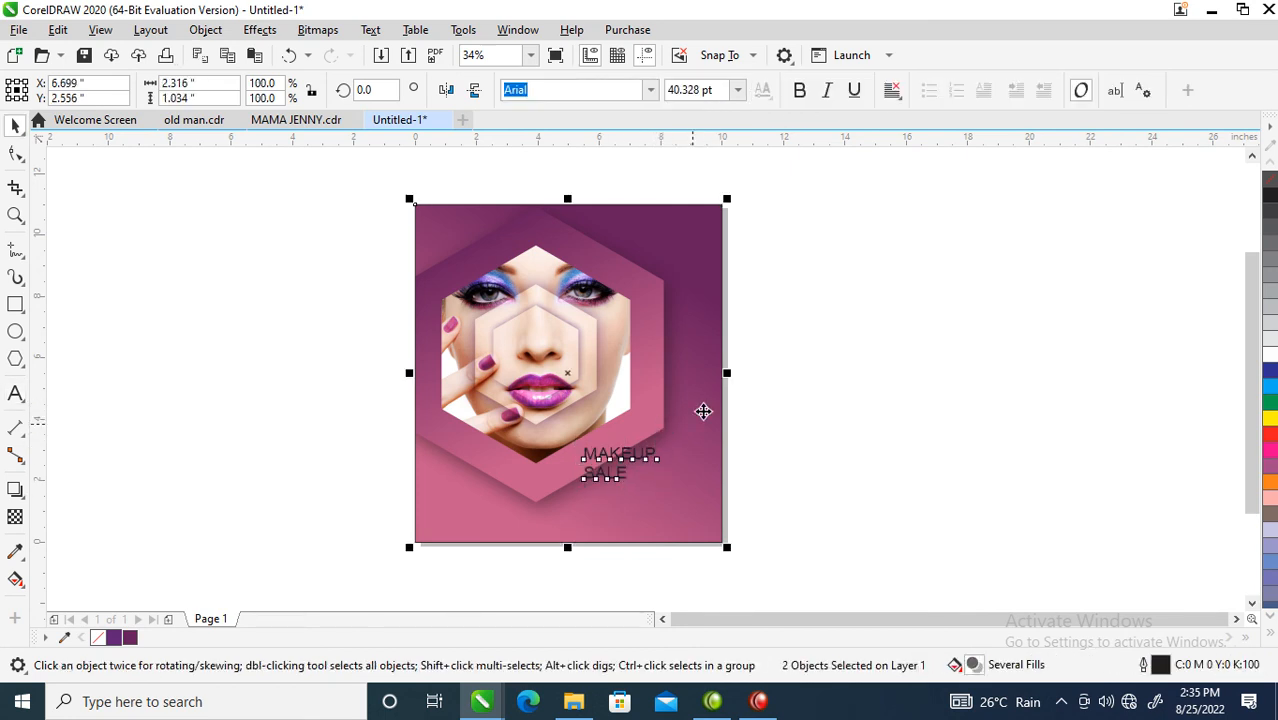
click(641, 459)
drag(666, 440, 690, 428)
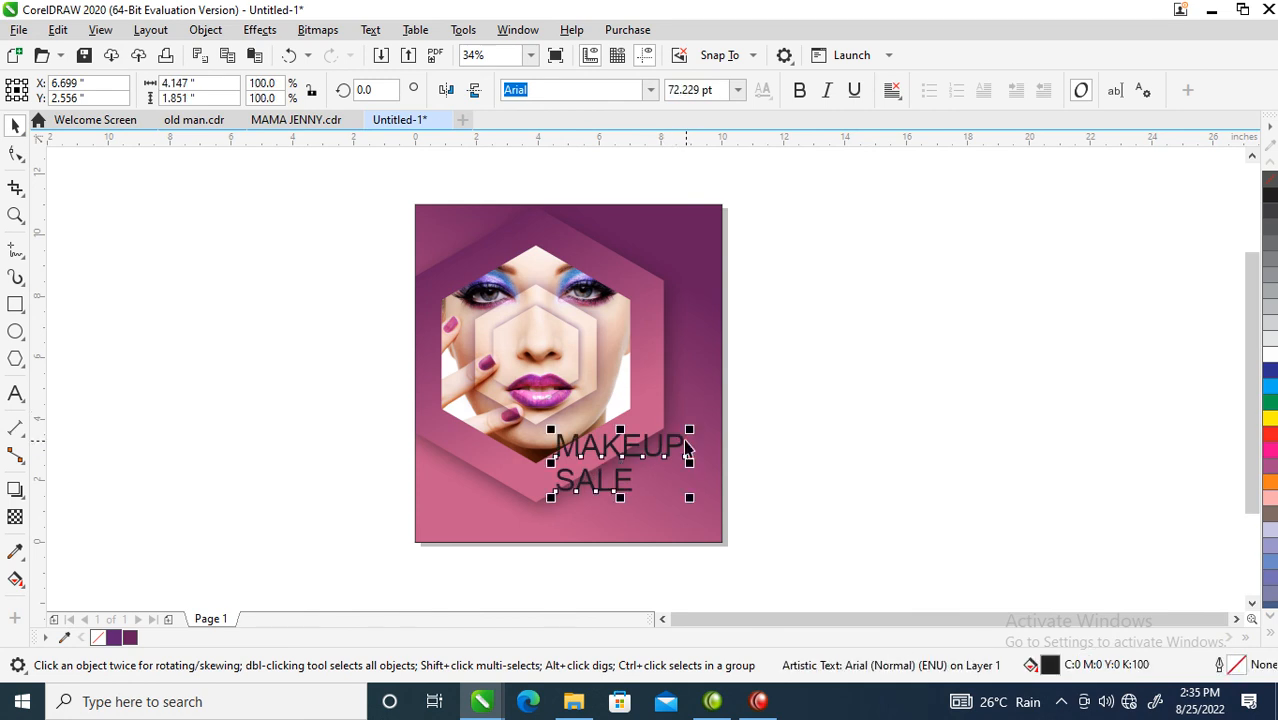
Step: Set the MAKEUP SALE text to FuturaTEE and fill it white
click(649, 90)
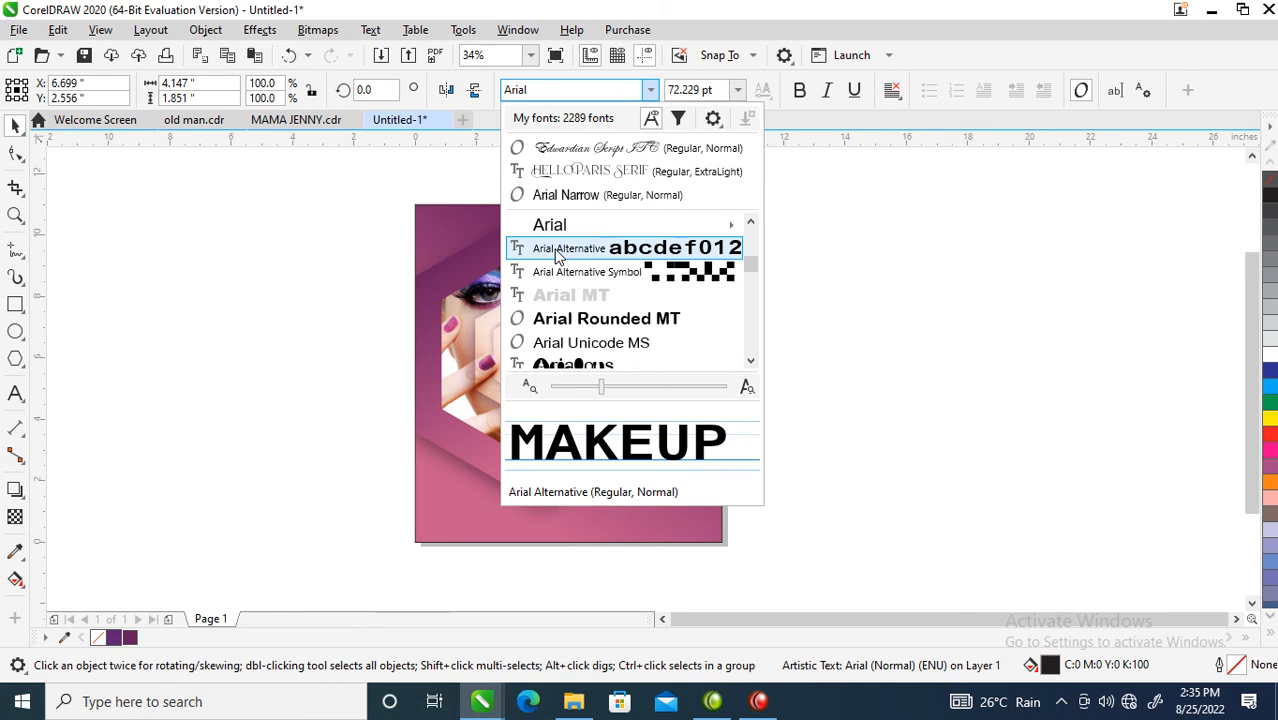
scroll(557, 255, down, 10)
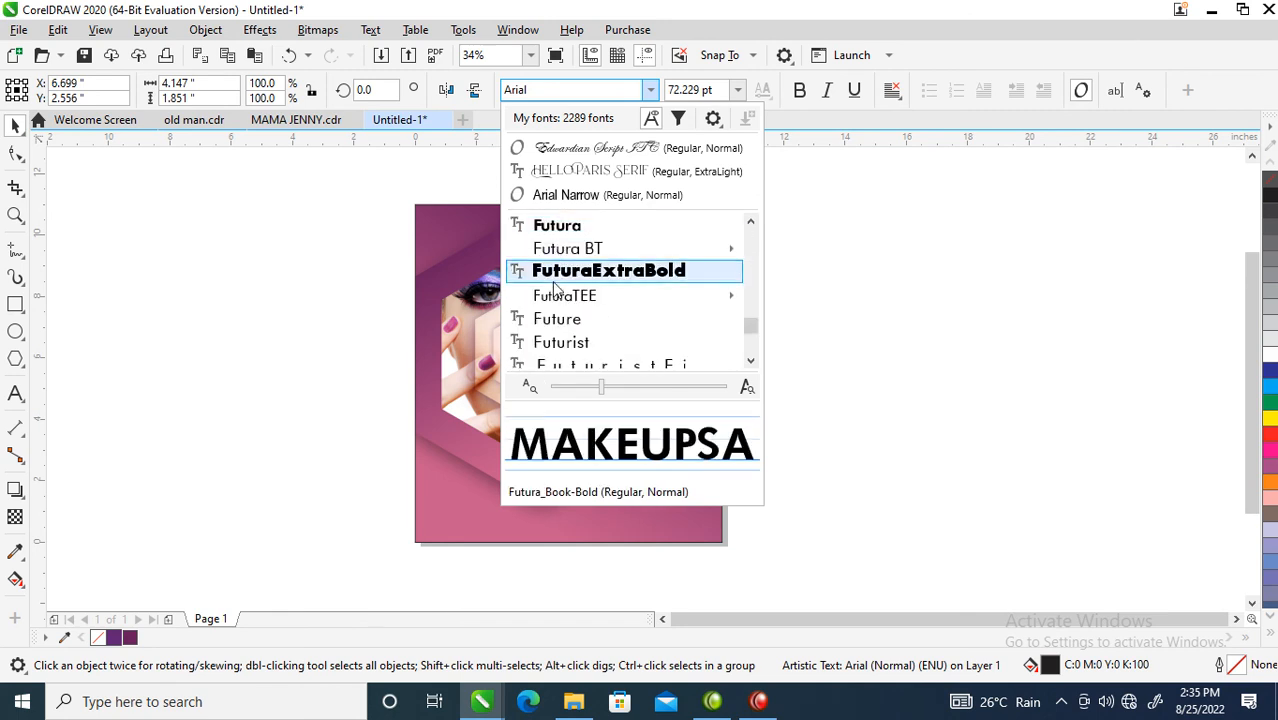
click(563, 296)
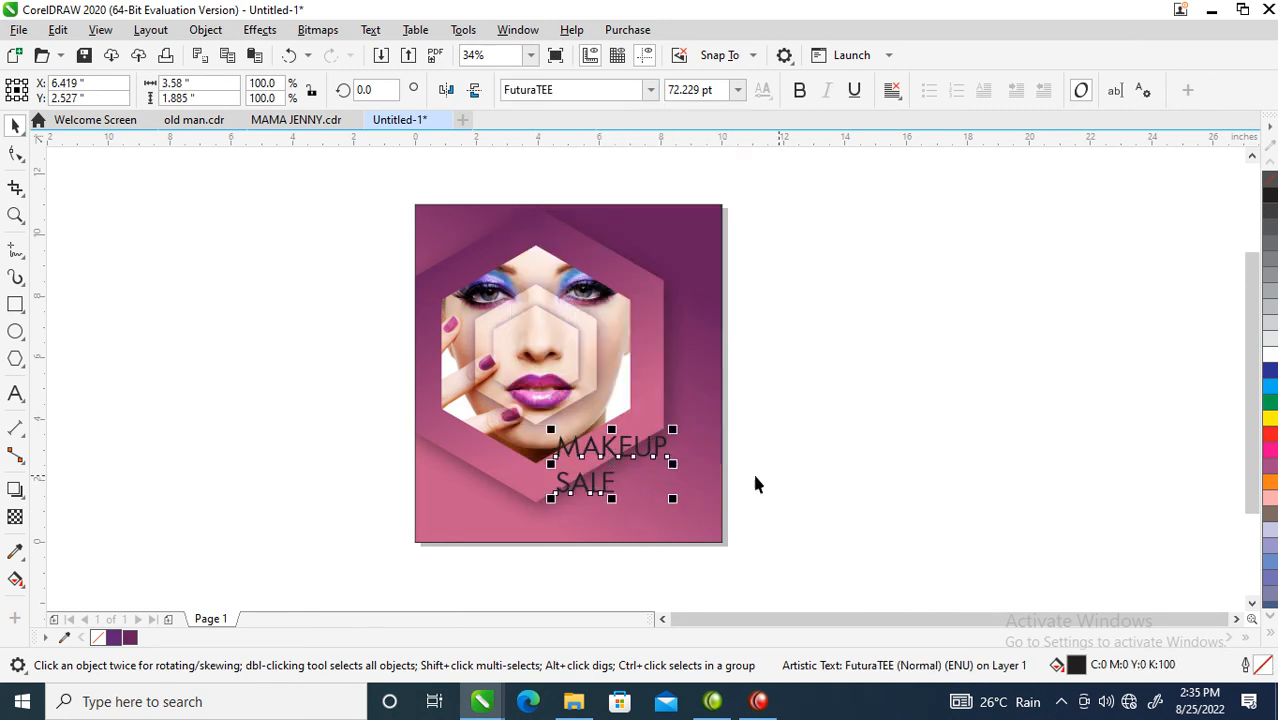
click(1270, 356)
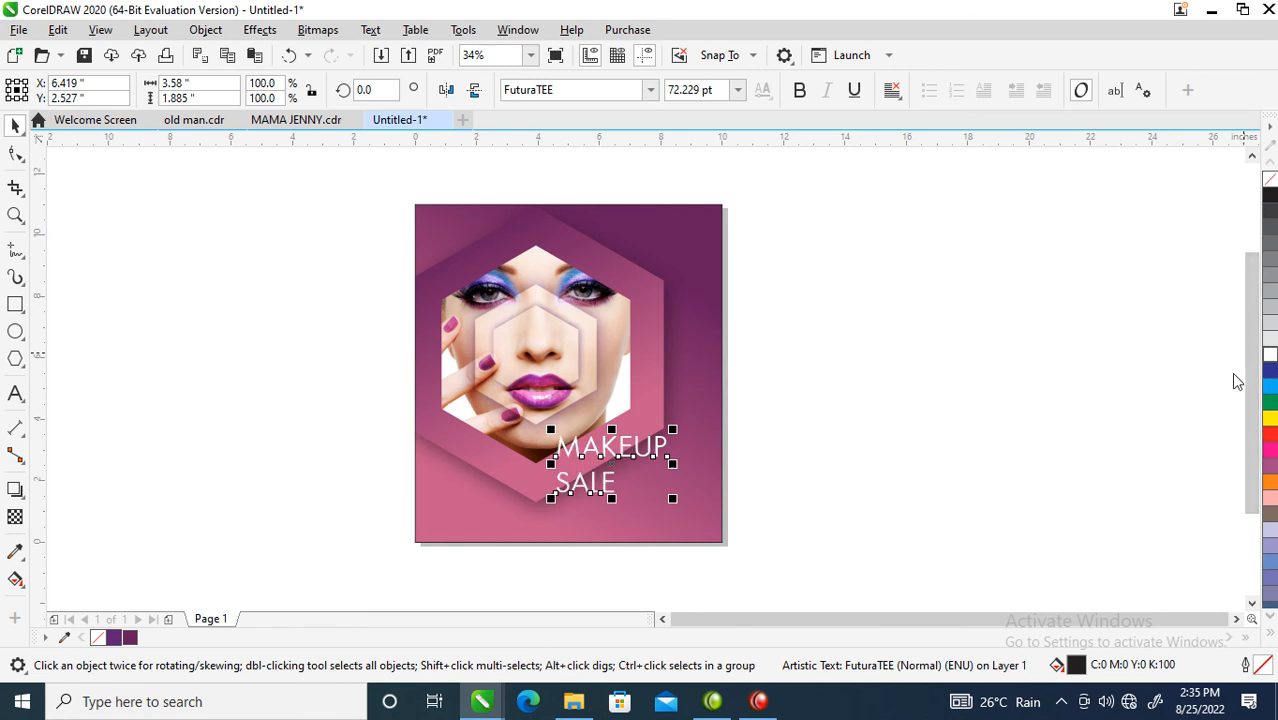
drag(471, 358, 790, 540)
Step: Pull SALE up closer to MAKEUP and tighten the letter spacing
click(20, 152)
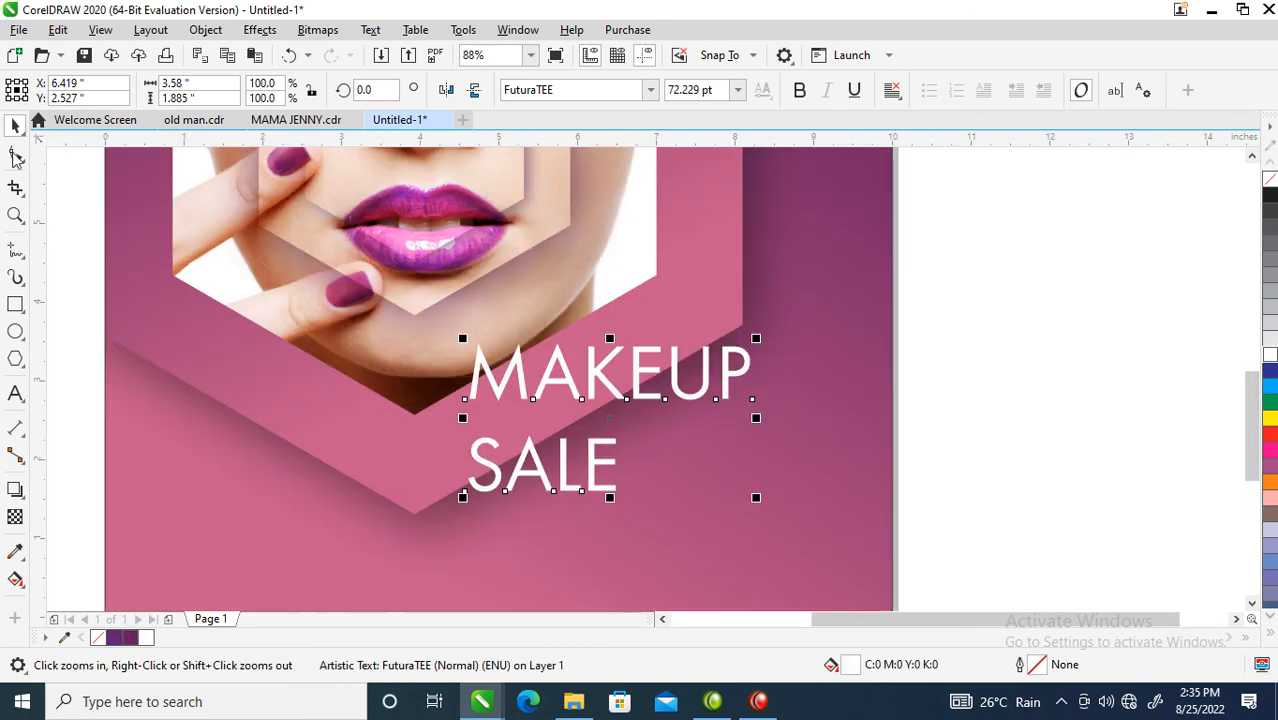
drag(459, 502, 462, 448)
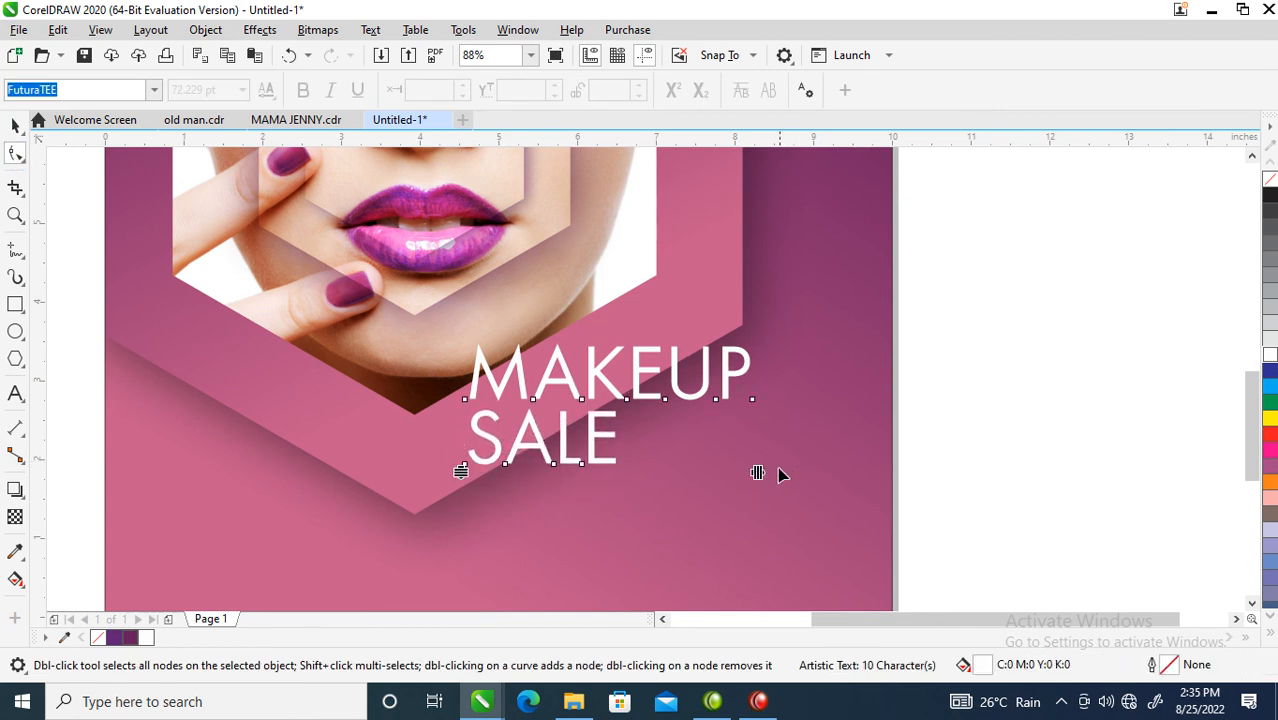
drag(757, 474, 711, 472)
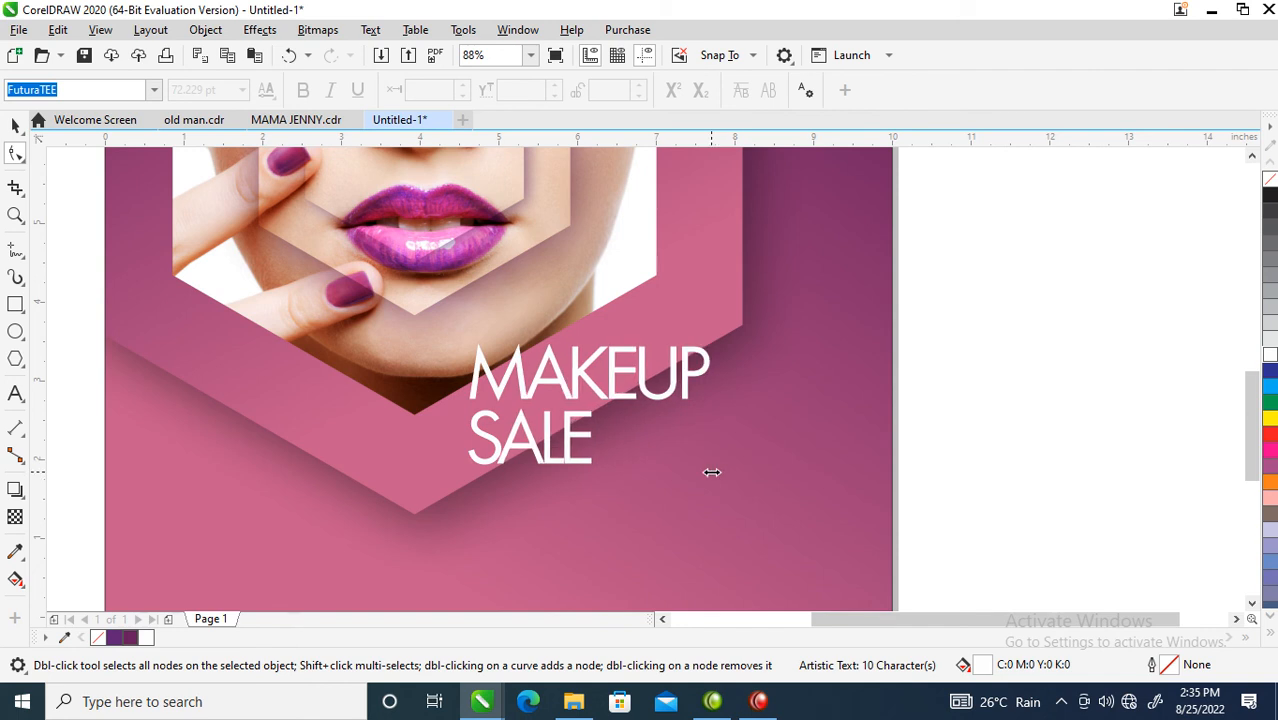
Step: Make the letters MAKE bold
key(space)
double_click(639, 376)
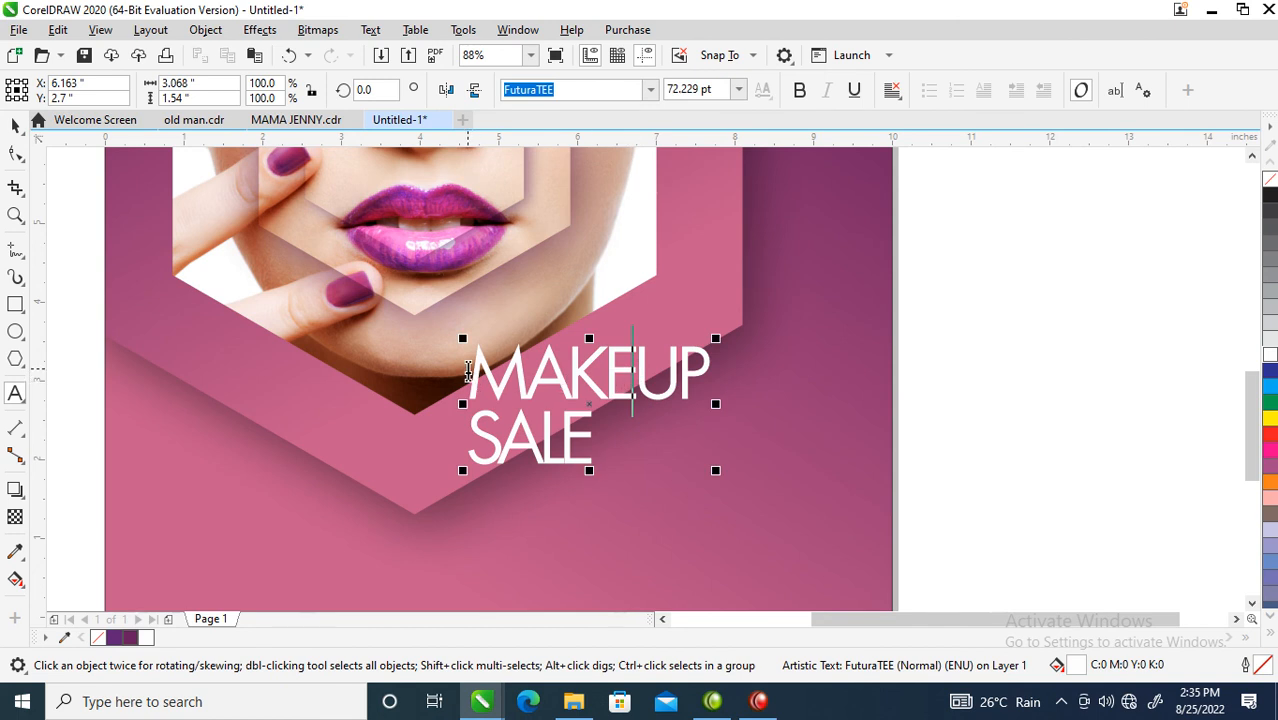
shift+click(467, 370)
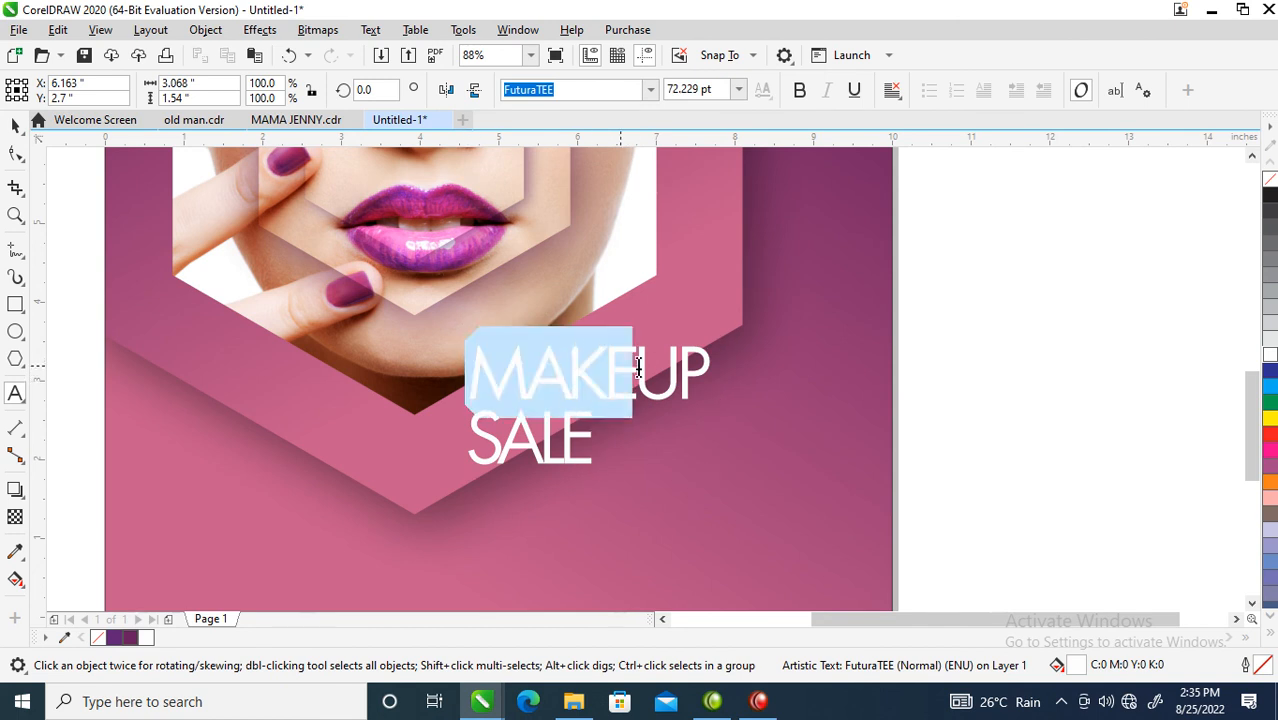
click(799, 90)
click(643, 471)
Step: Enlarge the title to about 121.9 pt and move it lower on the poster
key(ctrl+space)
drag(738, 476, 830, 539)
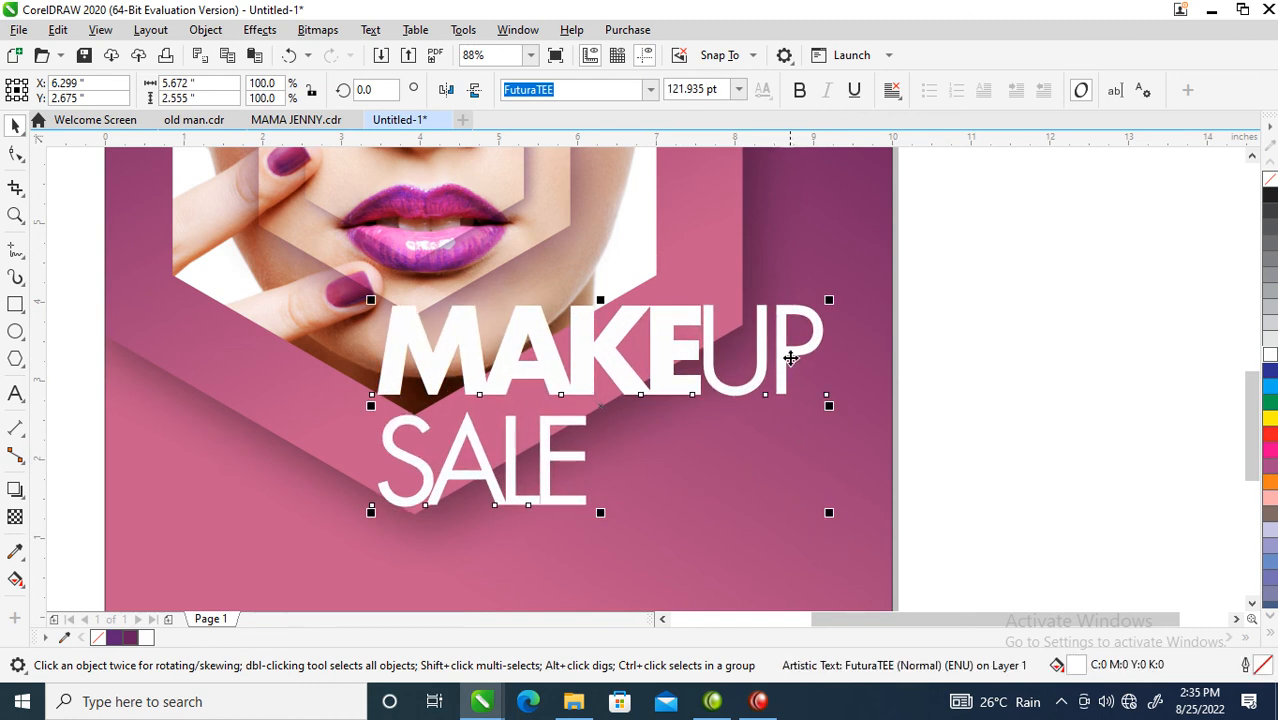
drag(790, 355, 784, 400)
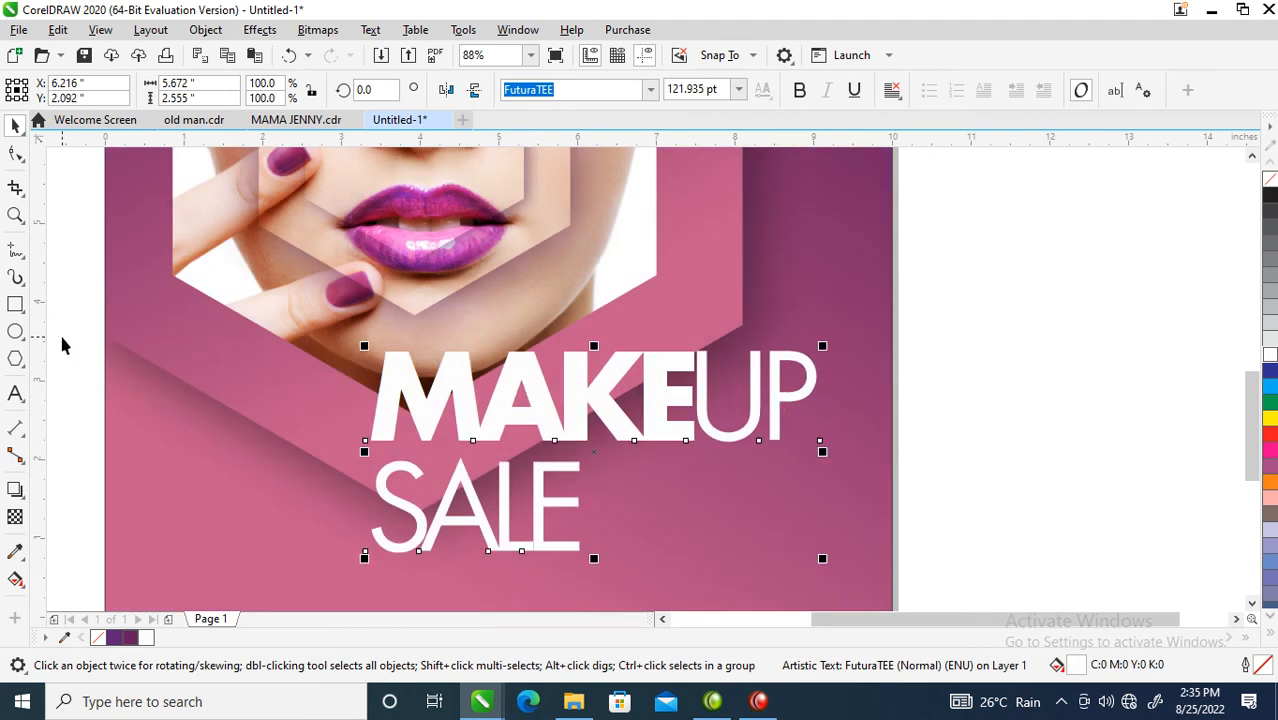
click(16, 306)
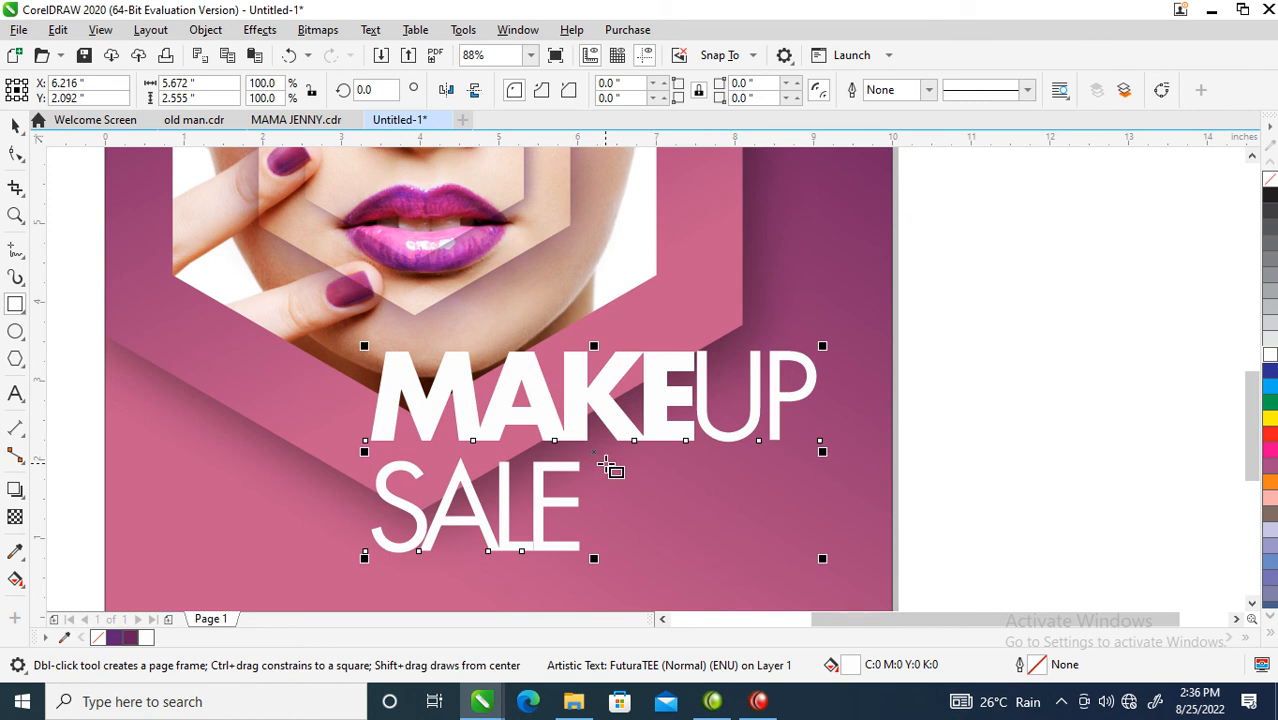
Step: Draw a small white rectangle after SALE, skew it, and mirror a copy below it
drag(604, 462, 626, 514)
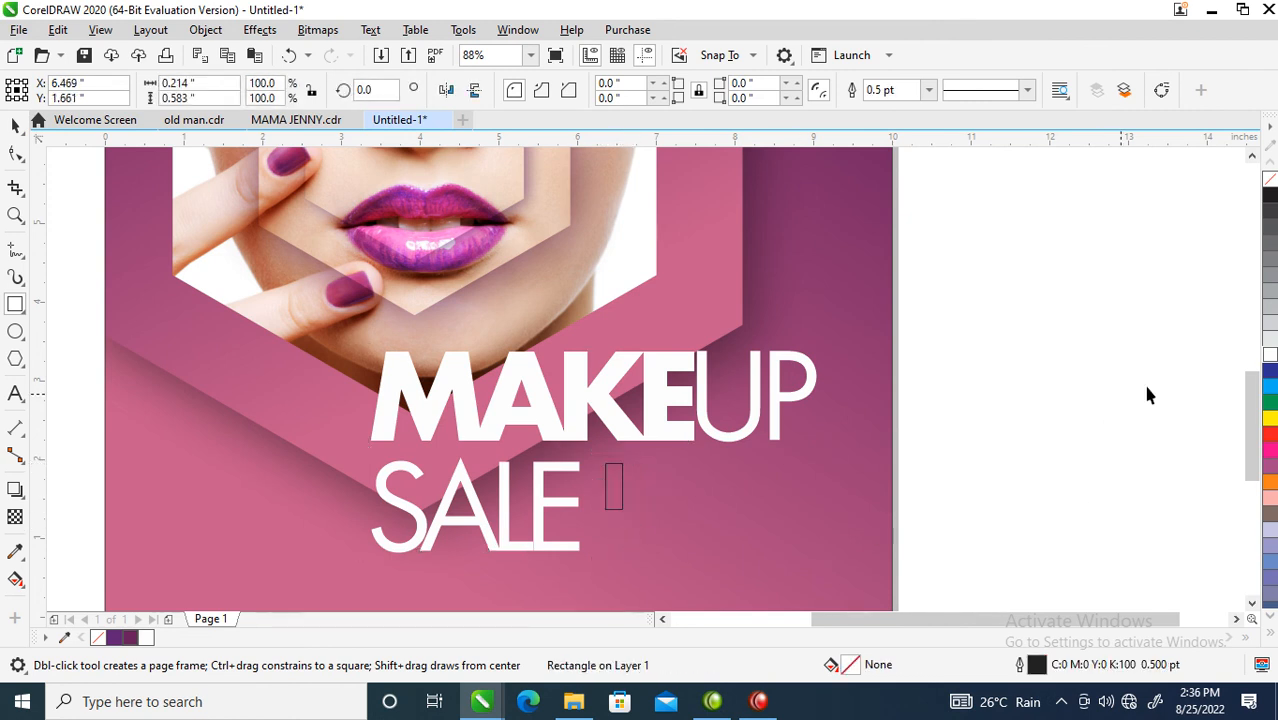
key(space)
click(1270, 355)
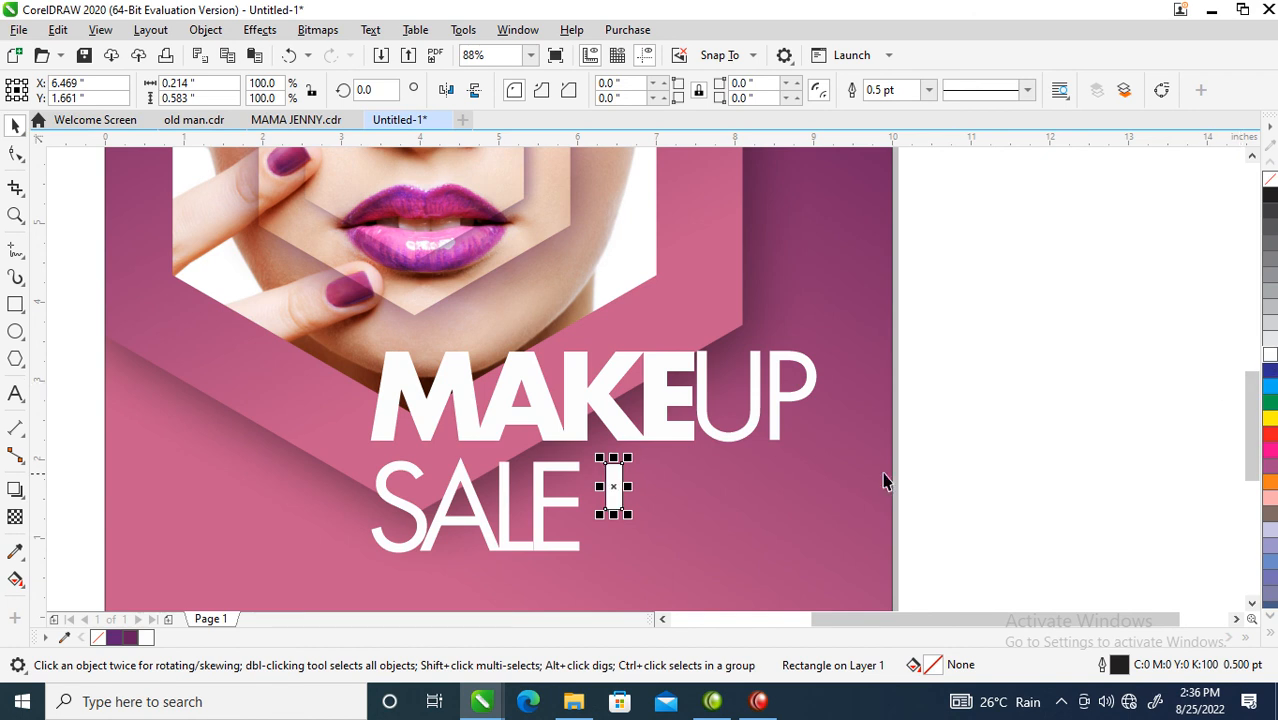
click(613, 500)
drag(613, 516, 655, 512)
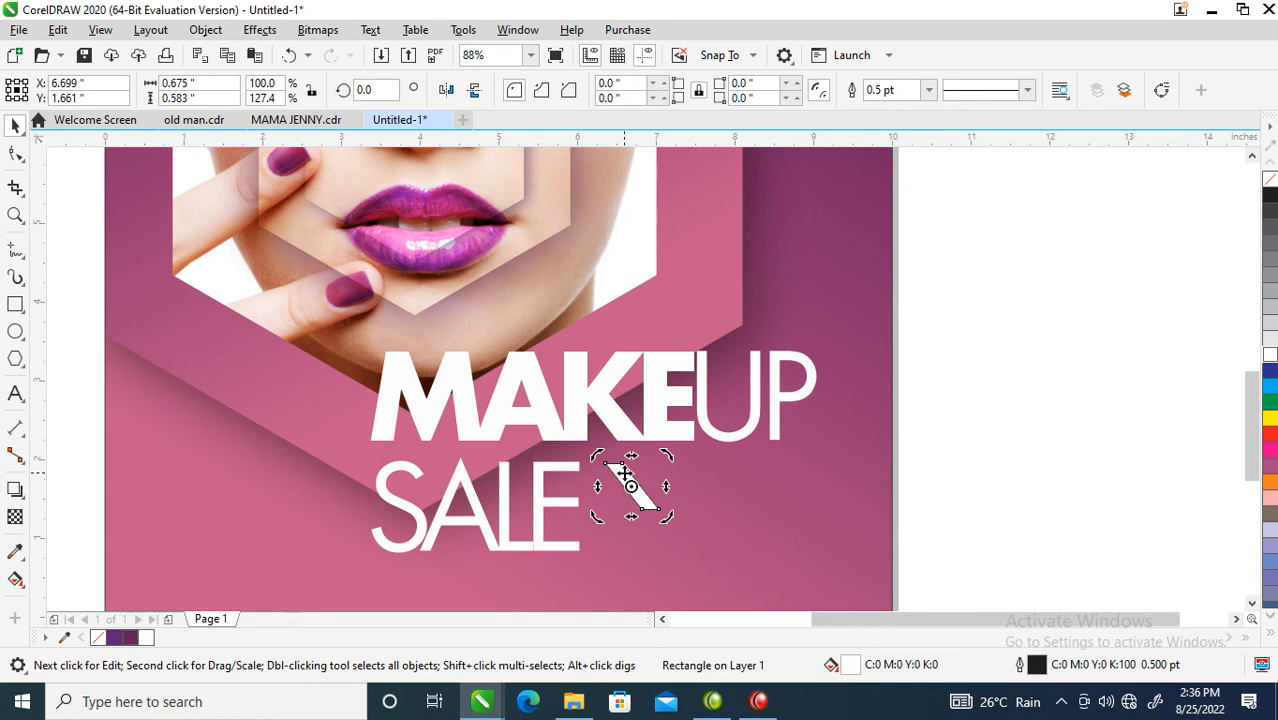
click(625, 476)
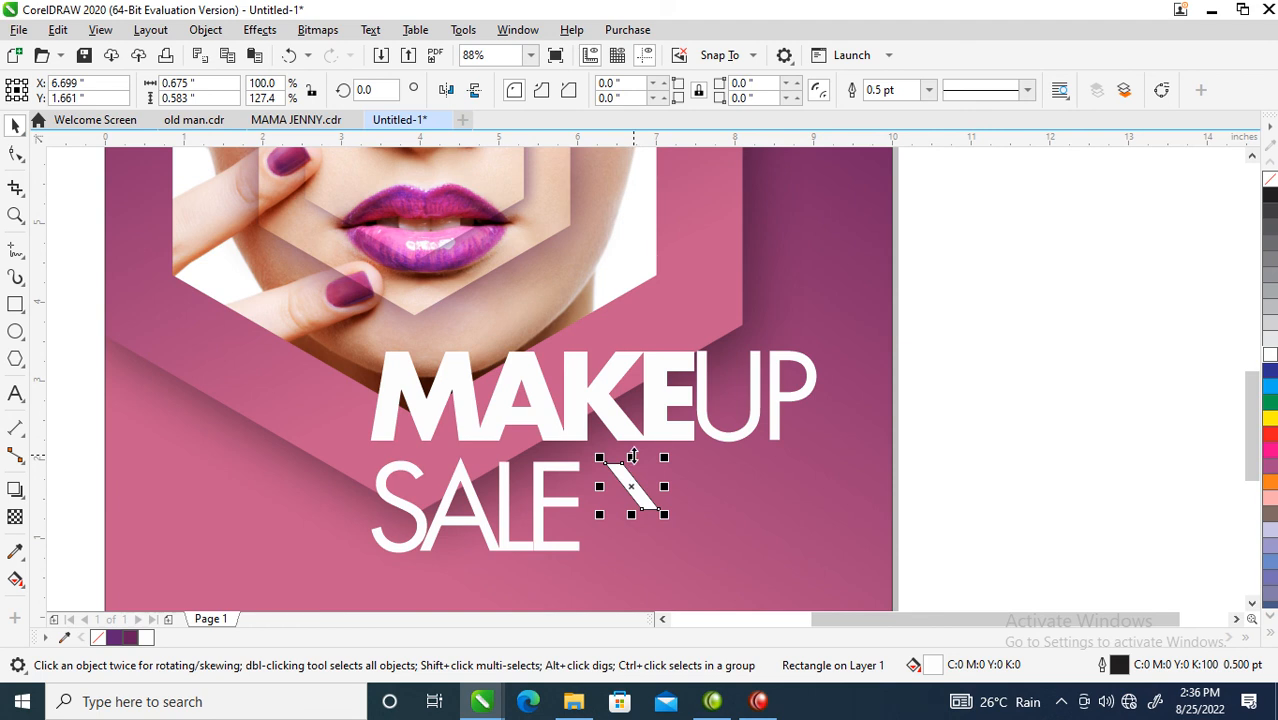
drag(632, 457, 633, 523)
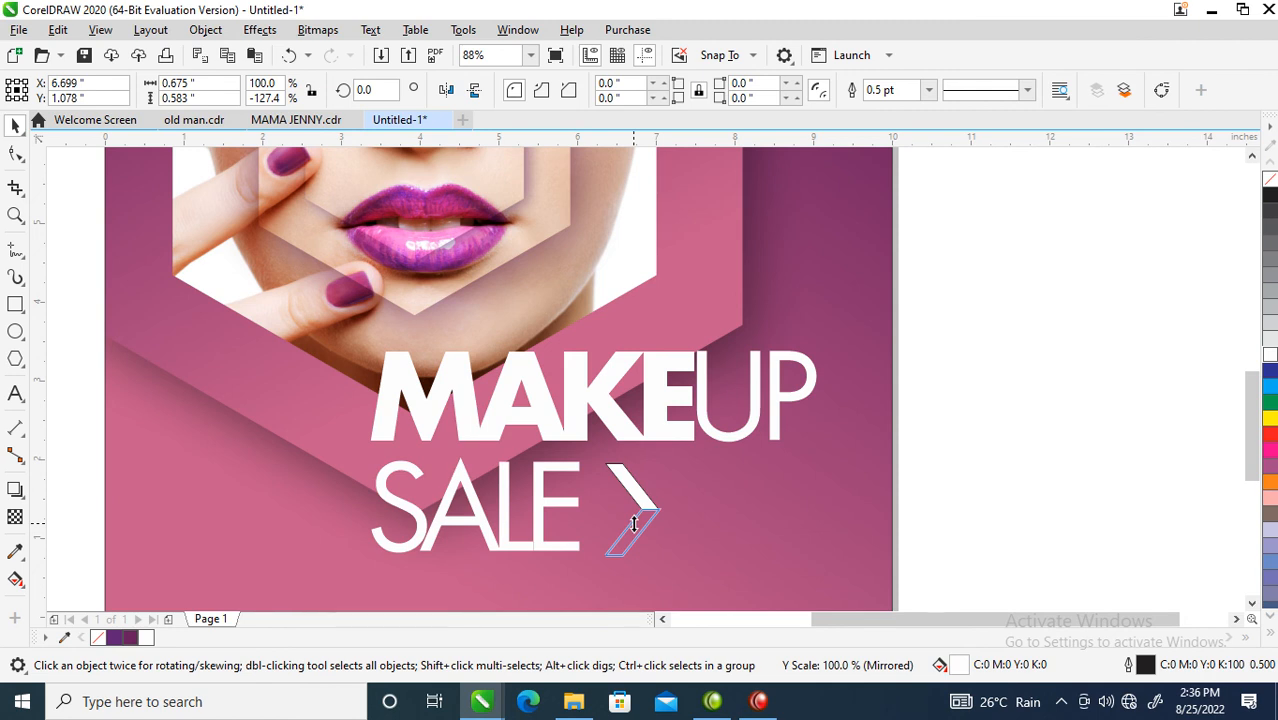
drag(634, 524, 634, 524)
right_click(634, 524)
click(590, 497)
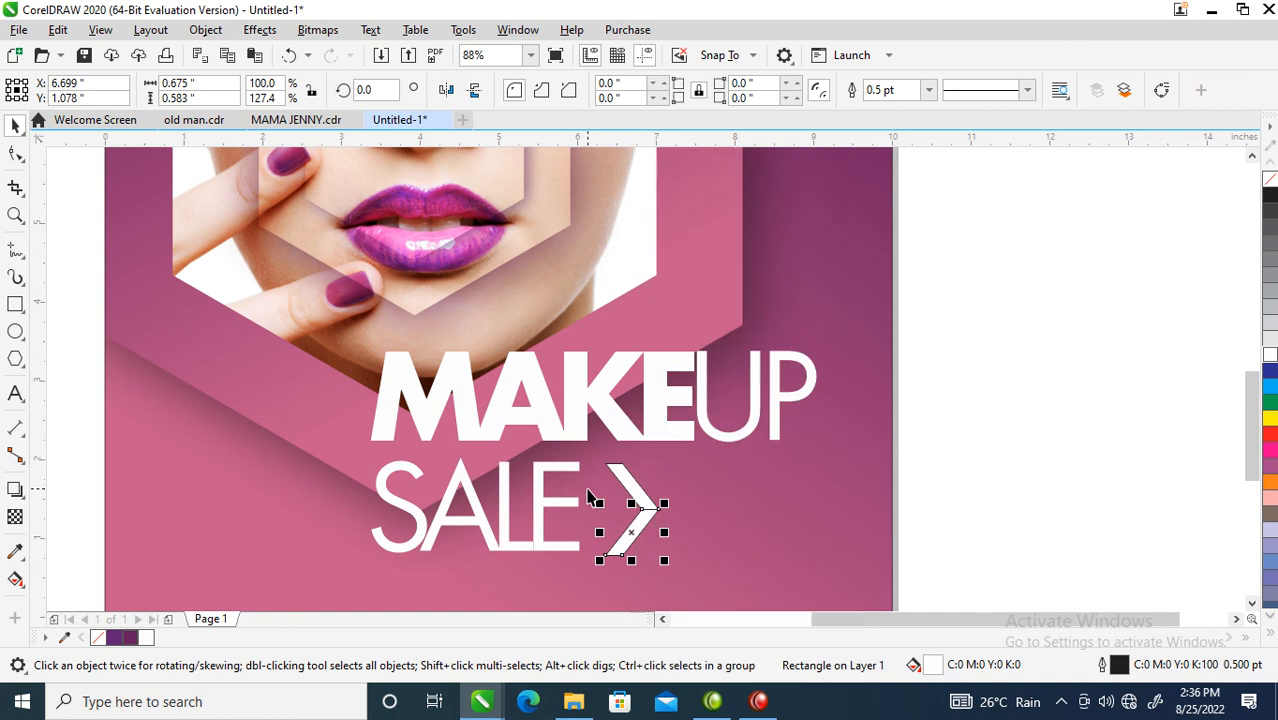
Step: Weld the two slanted halves into one chevron and remove its outline
drag(568, 450, 682, 576)
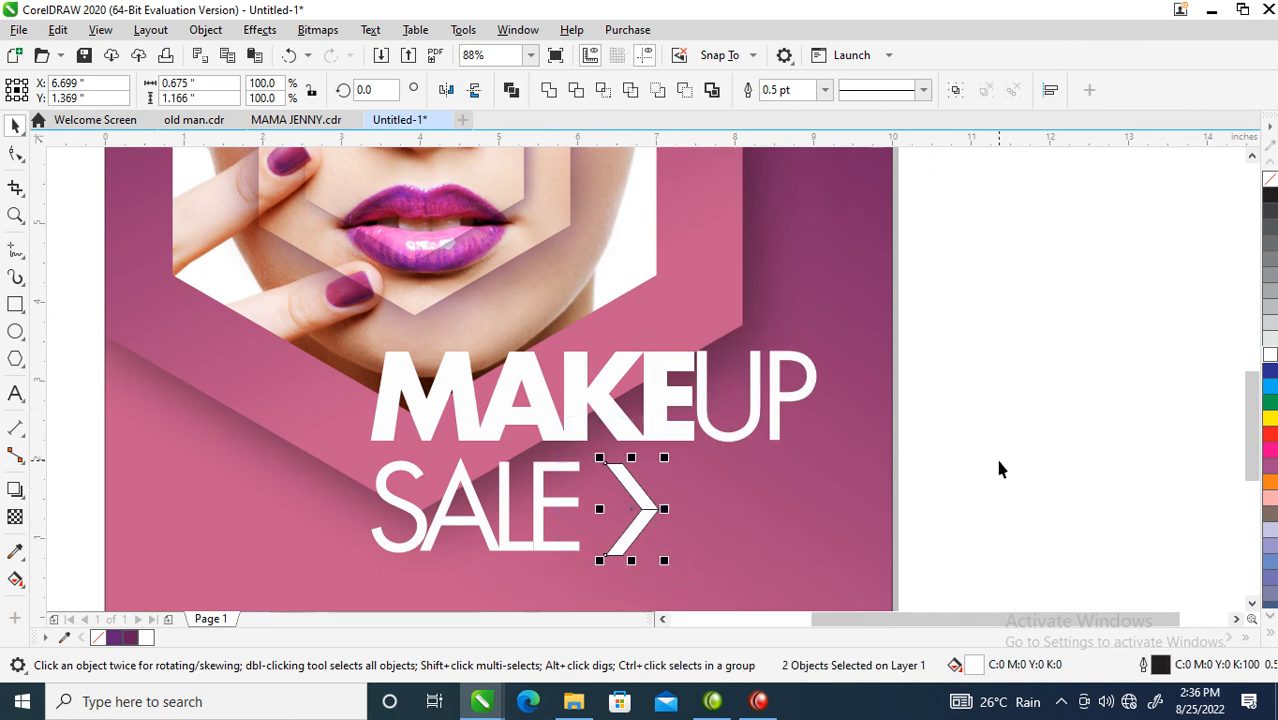
click(548, 90)
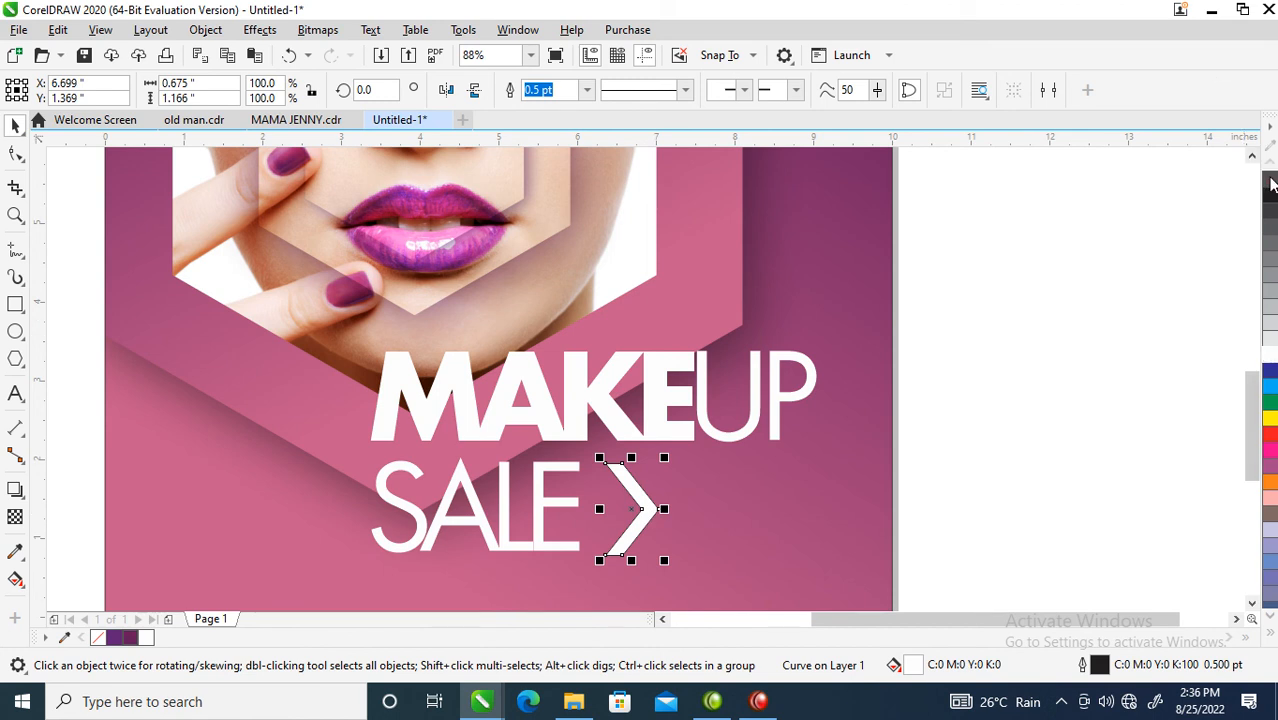
right_click(1268, 180)
key(F10)
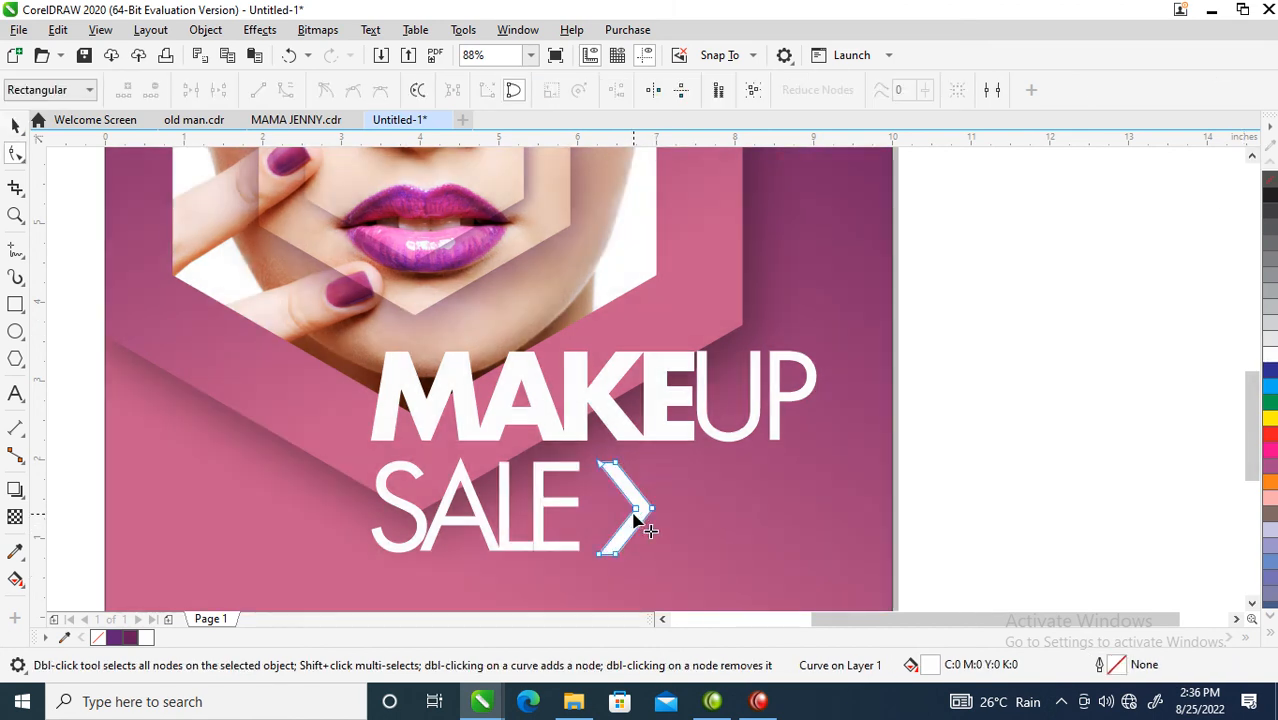
key(space)
Step: Duplicate the chevron to the right, repeating with Ctrl+R to build a row of five
drag(624, 507, 667, 511)
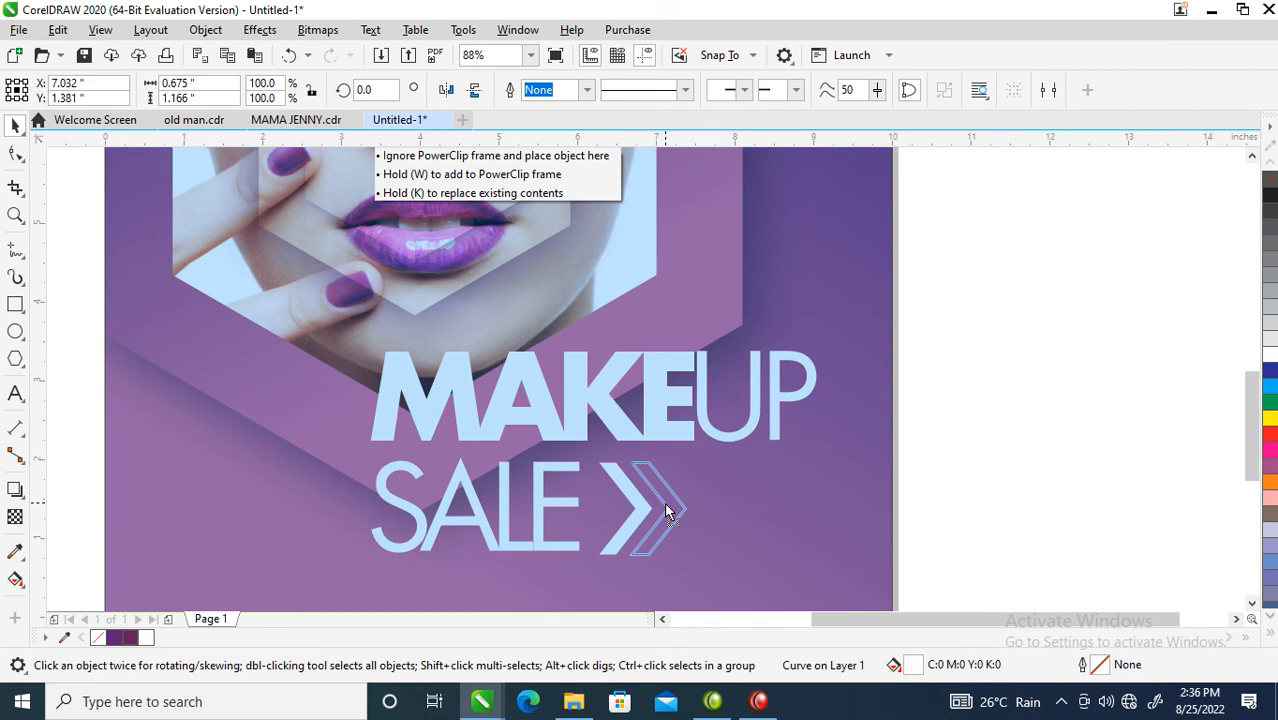
drag(666, 505, 672, 520)
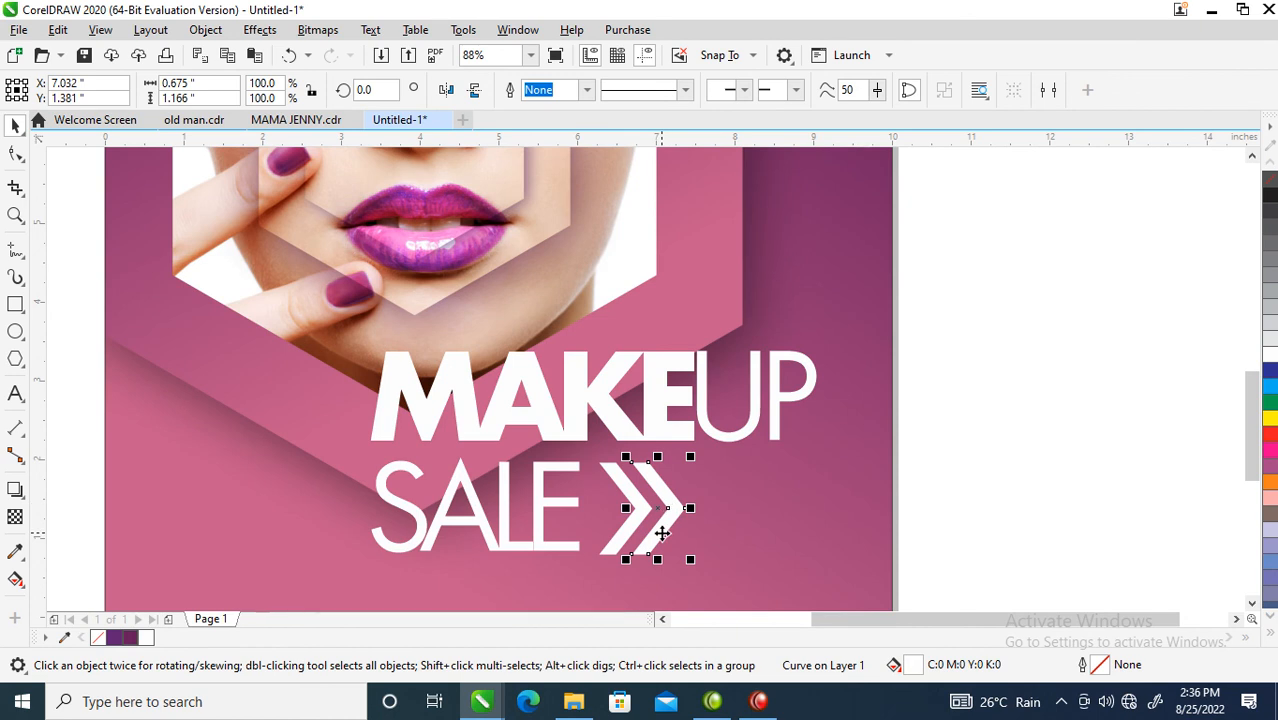
key(ctrl+r)
key(ctrl+r)
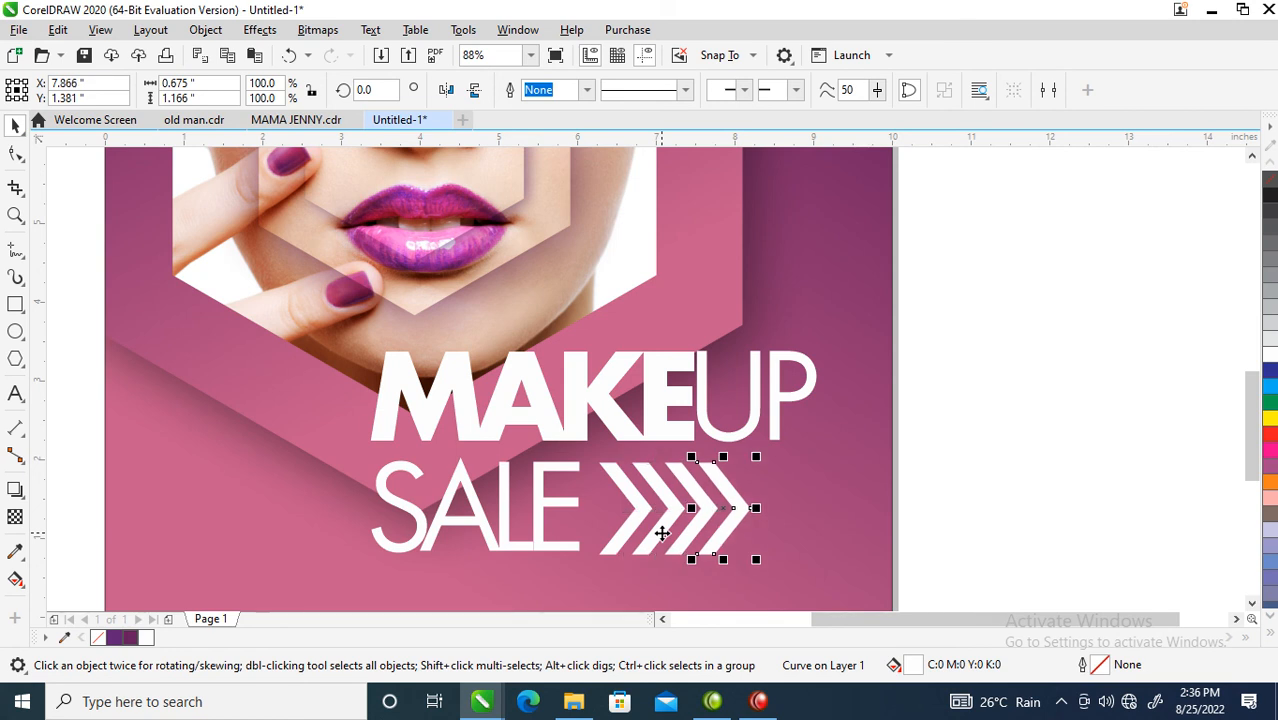
key(ctrl+r)
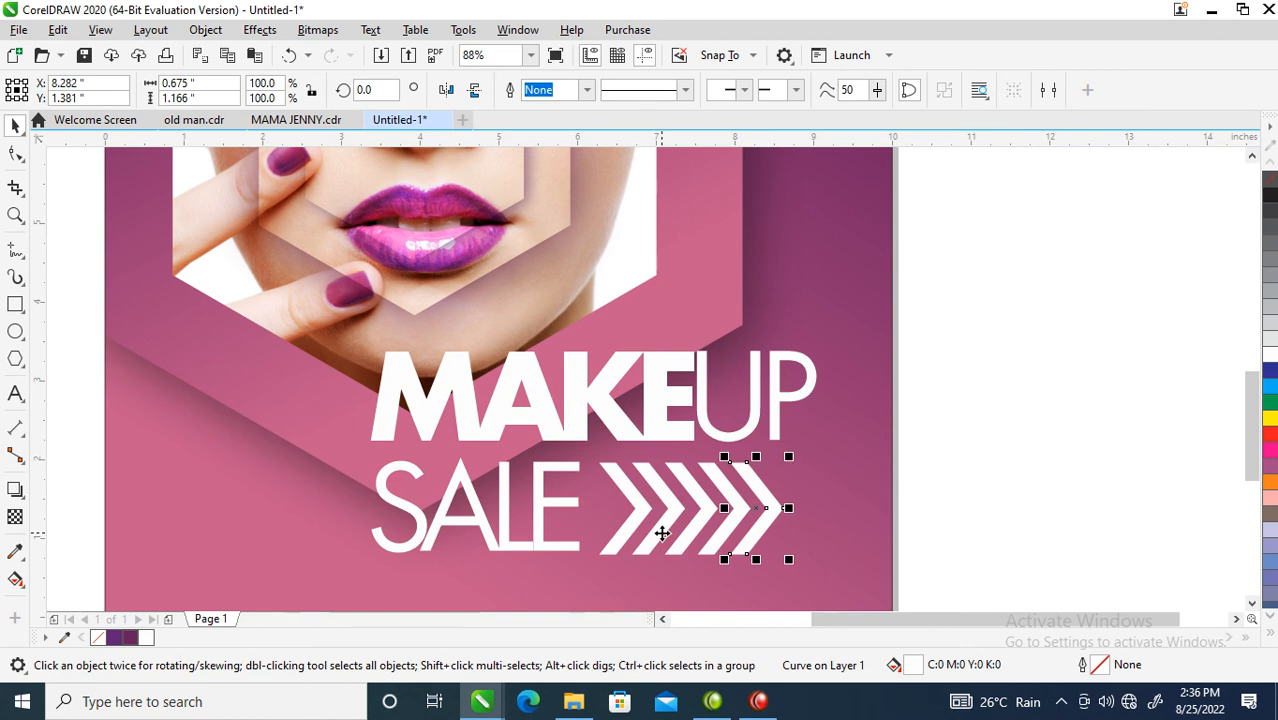
key(ctrl+r)
scroll(662, 533, down, 1)
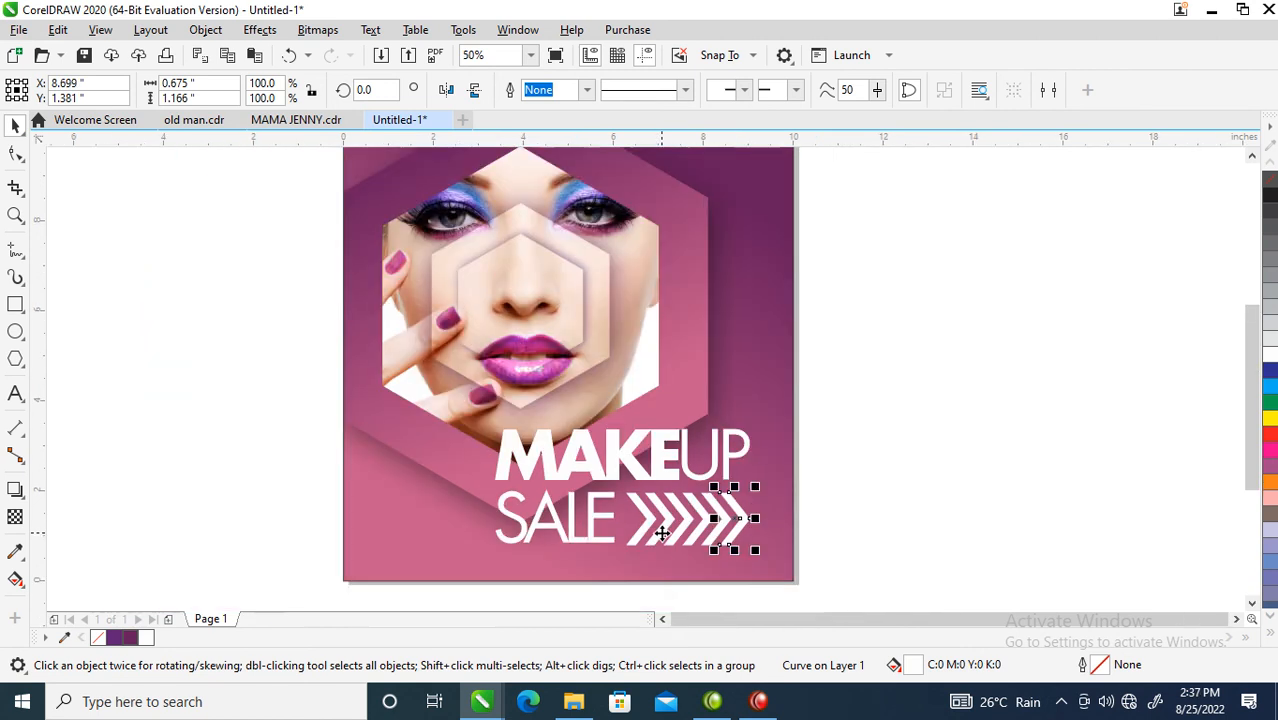
Step: Select the MAKEUP SALE text with all five chevrons and move them slightly down and right
scroll(621, 488, down, 1)
key(F2)
drag(408, 231, 862, 566)
drag(838, 435, 494, 590)
drag(701, 454, 712, 474)
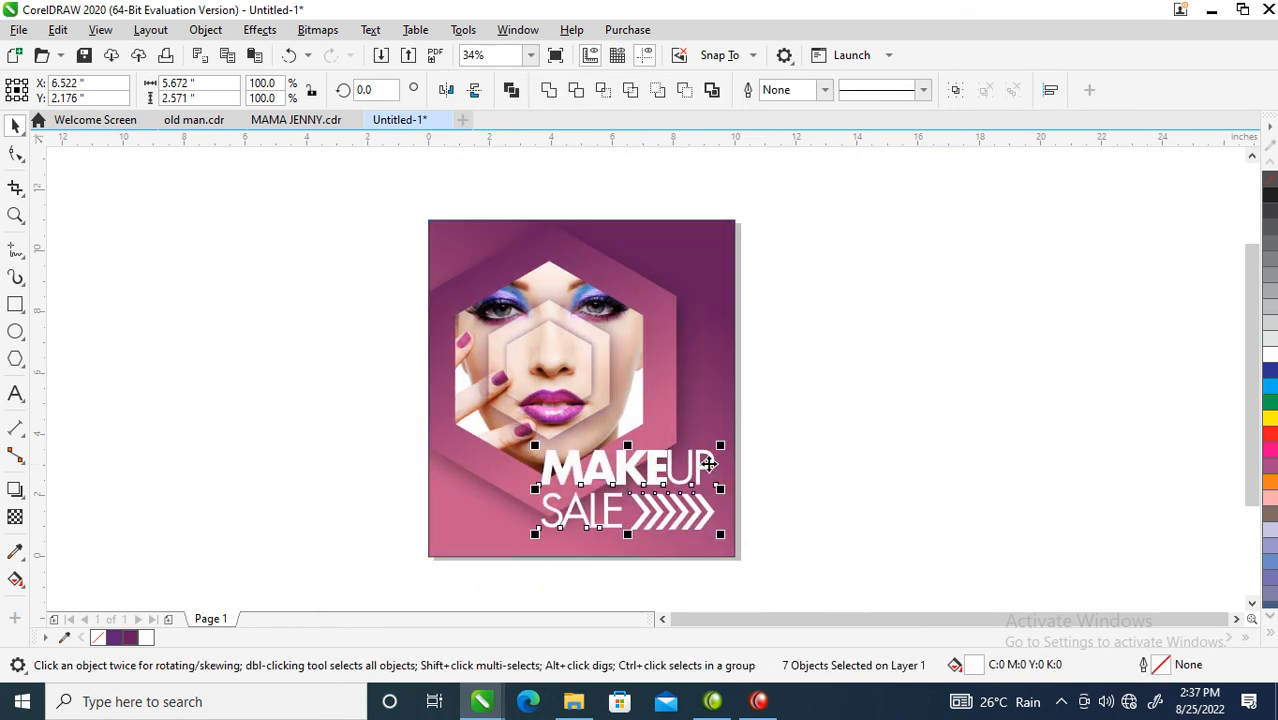